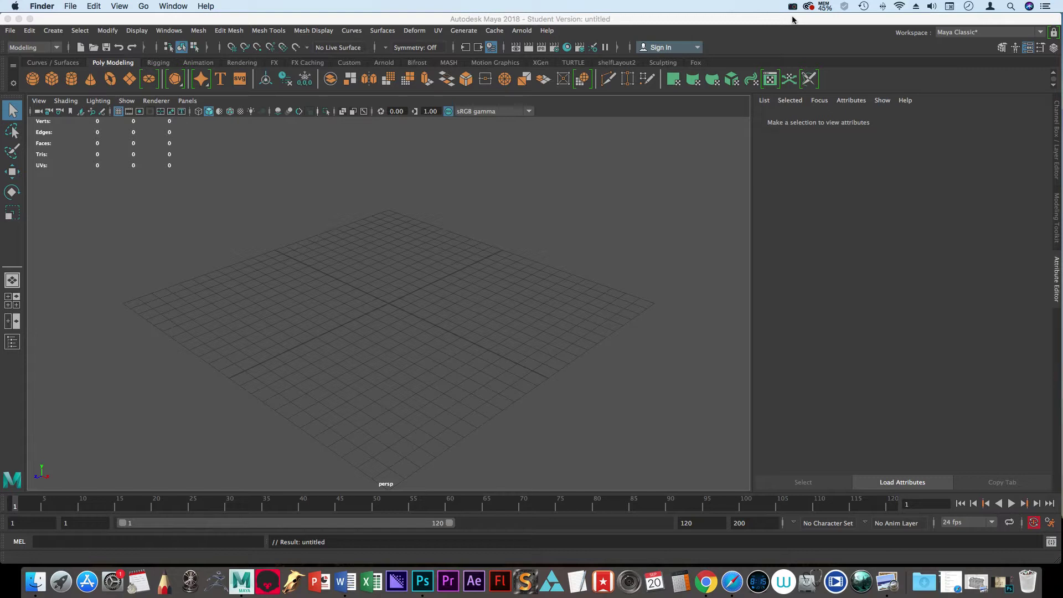
Step: Set the current project to the ANI_250_Exercise_01 folder on the Desktop
click(10, 31)
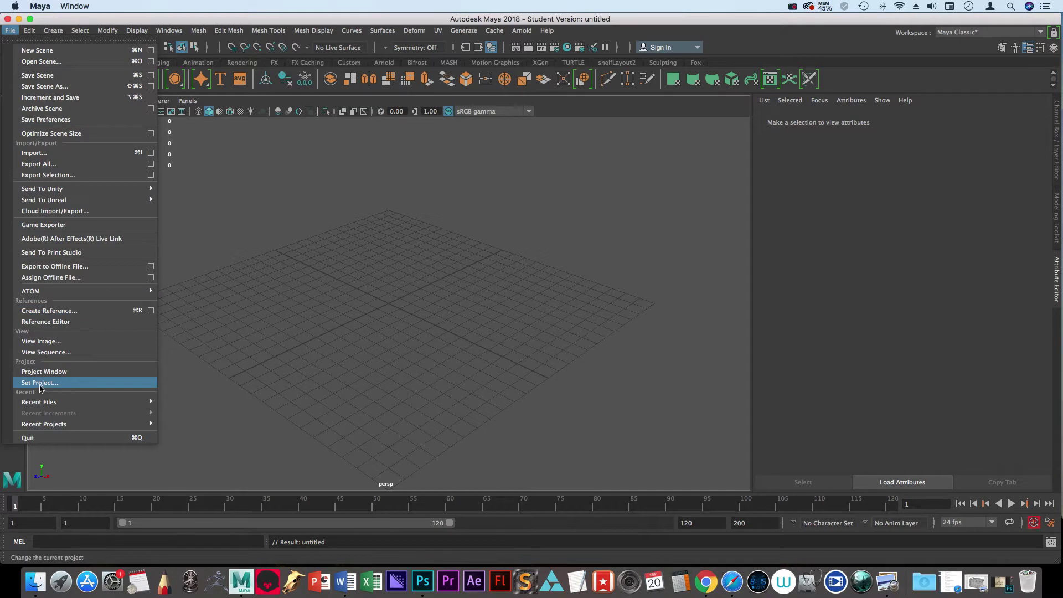
click(83, 385)
click(292, 211)
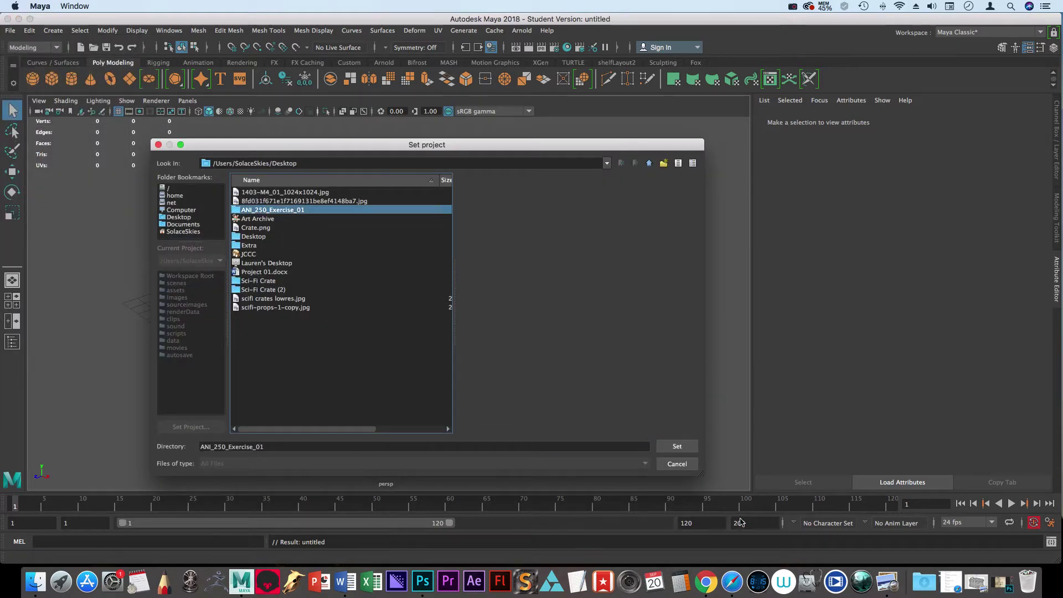
click(677, 446)
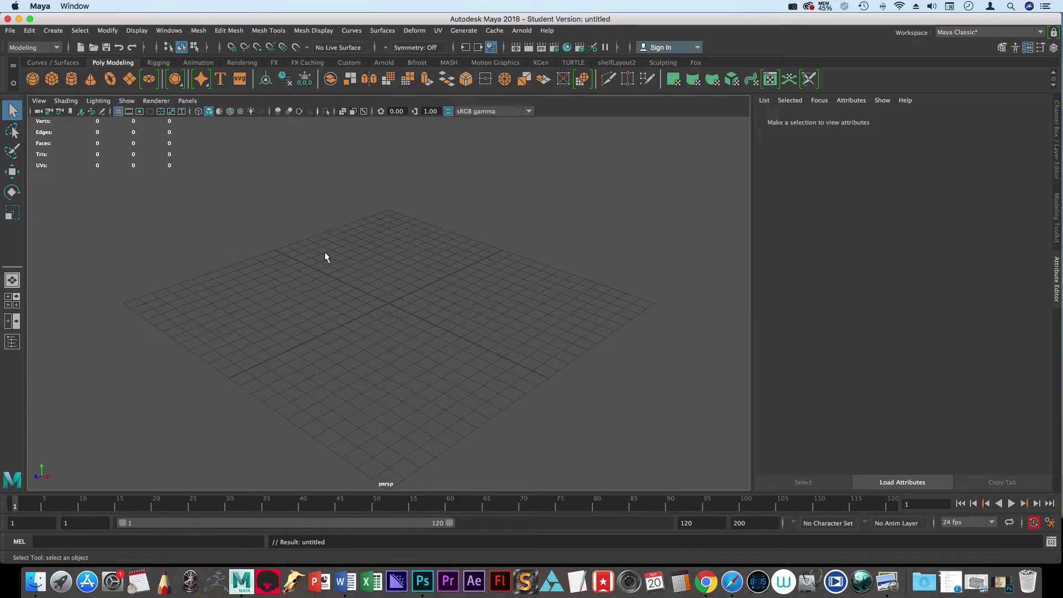
Step: Open the scene Dice_010_Retexture.mb from the project's scenes folder
click(10, 30)
click(31, 62)
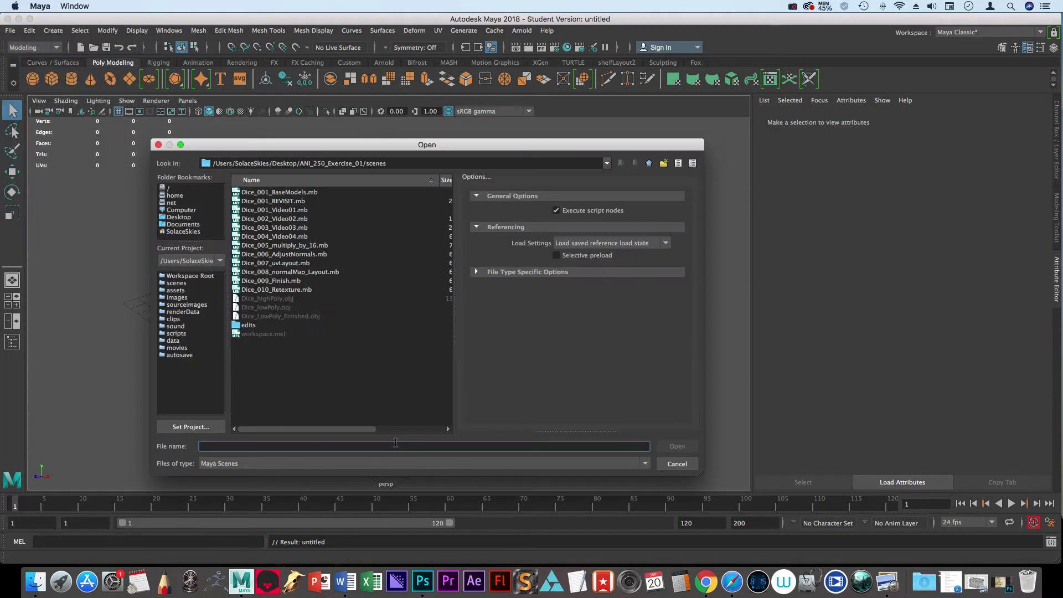
click(271, 289)
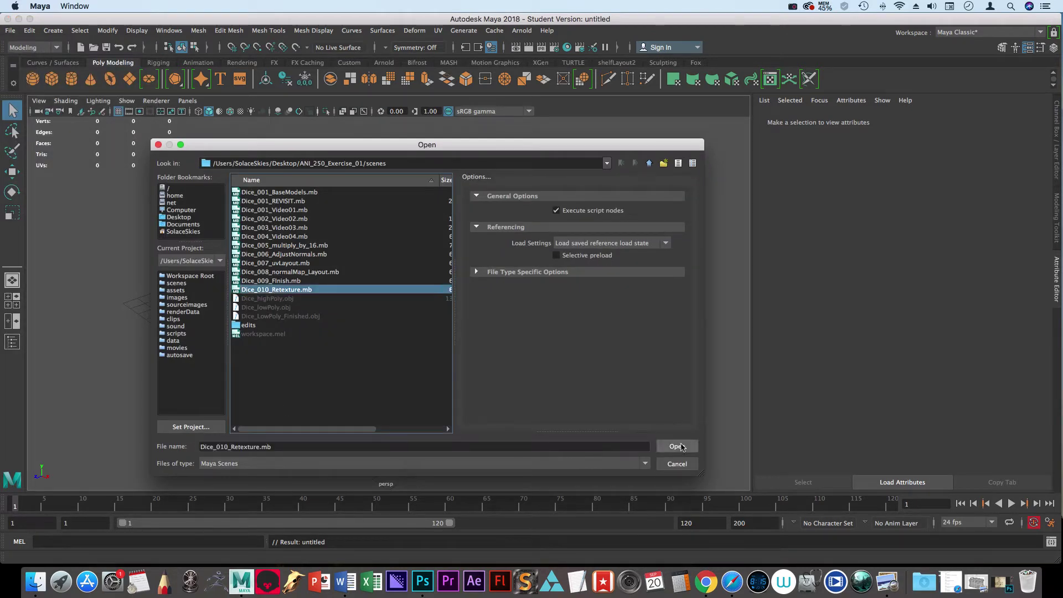
click(672, 450)
click(501, 311)
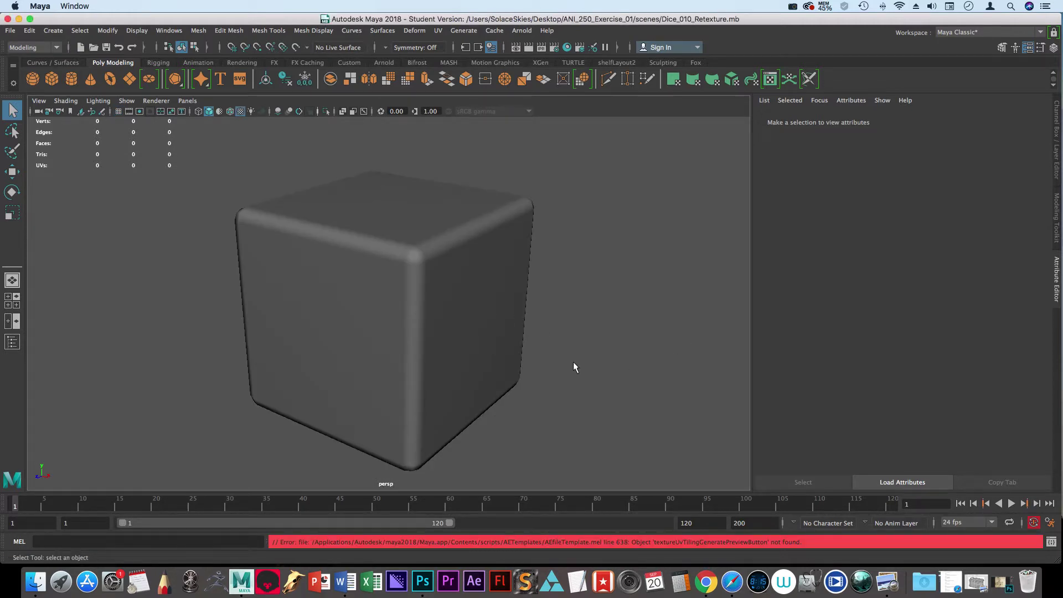
Step: Select the low-poly dice and examine its history nodes and its assigned lambert1 material attributes
alt+drag(553, 348, 586, 349)
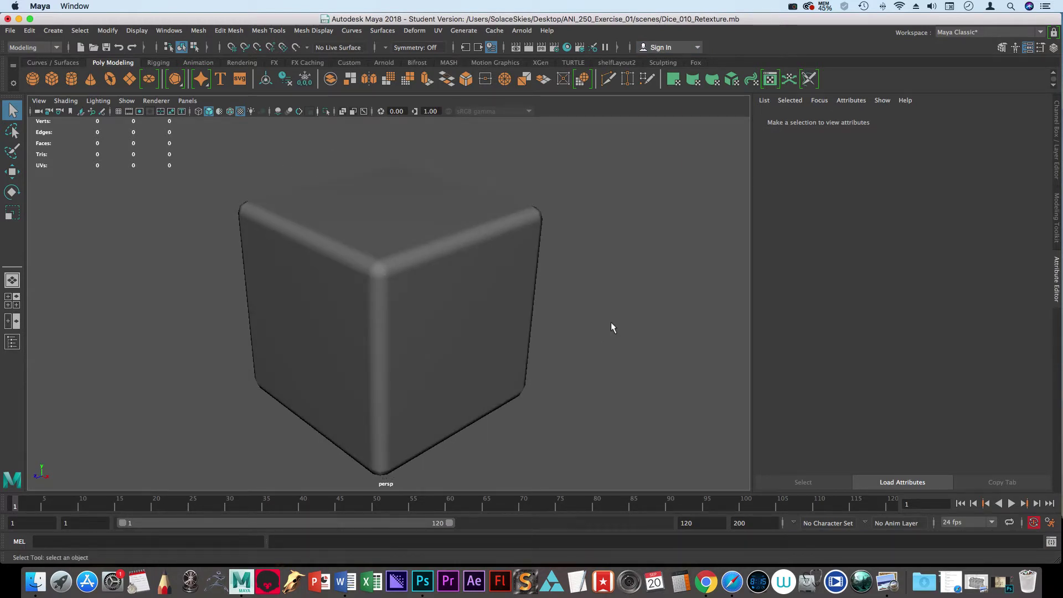
click(466, 218)
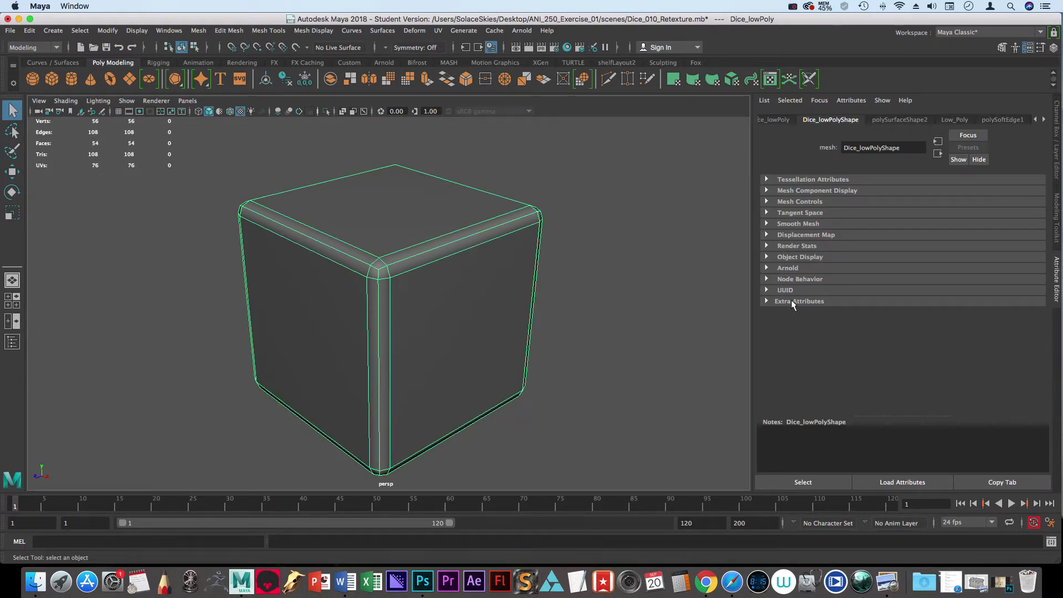
click(1044, 119)
click(1044, 119)
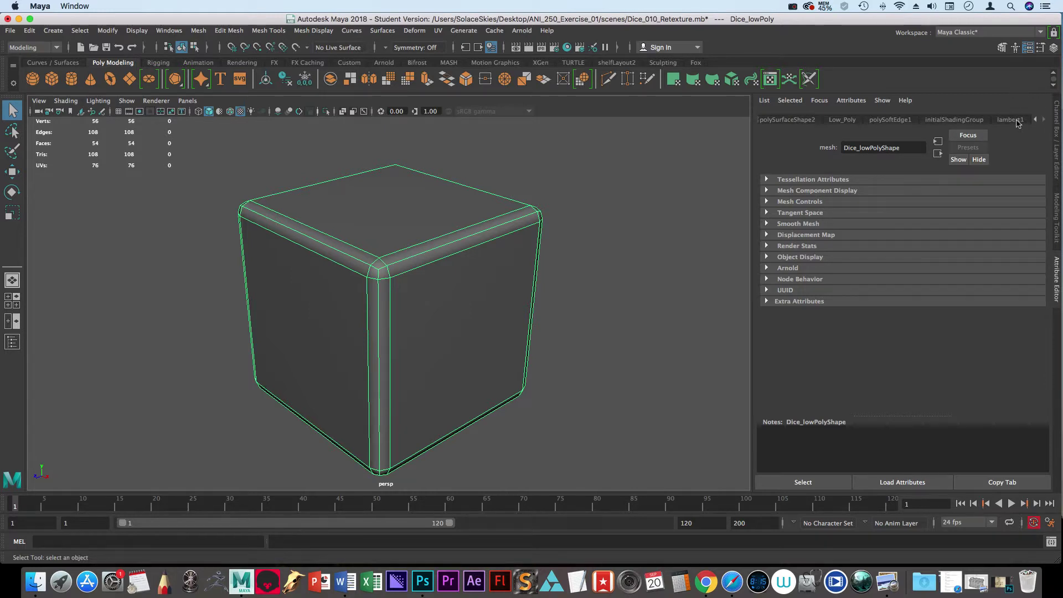
click(1017, 122)
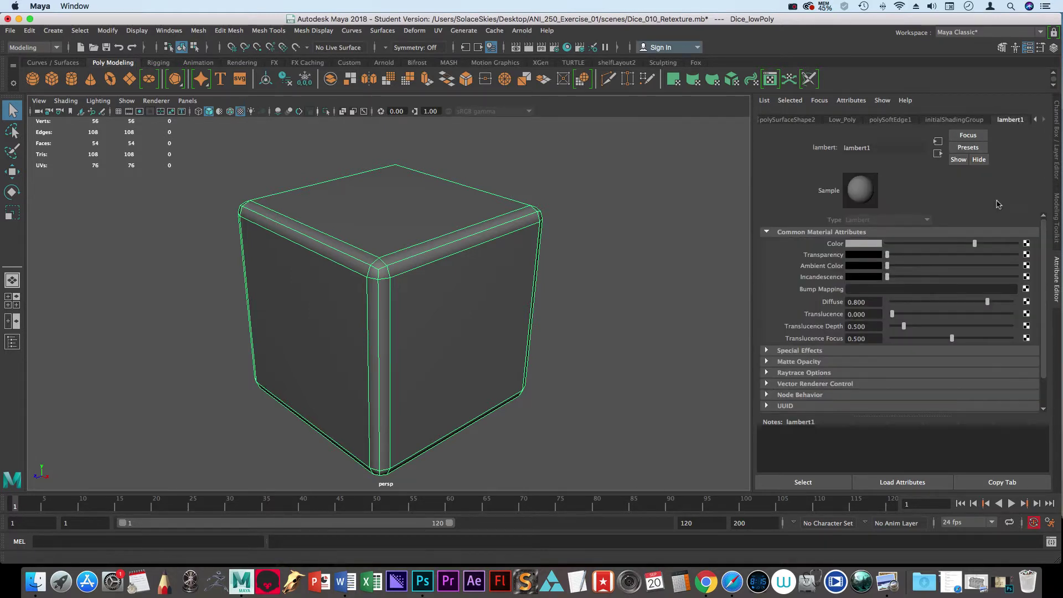
click(1035, 120)
click(1036, 121)
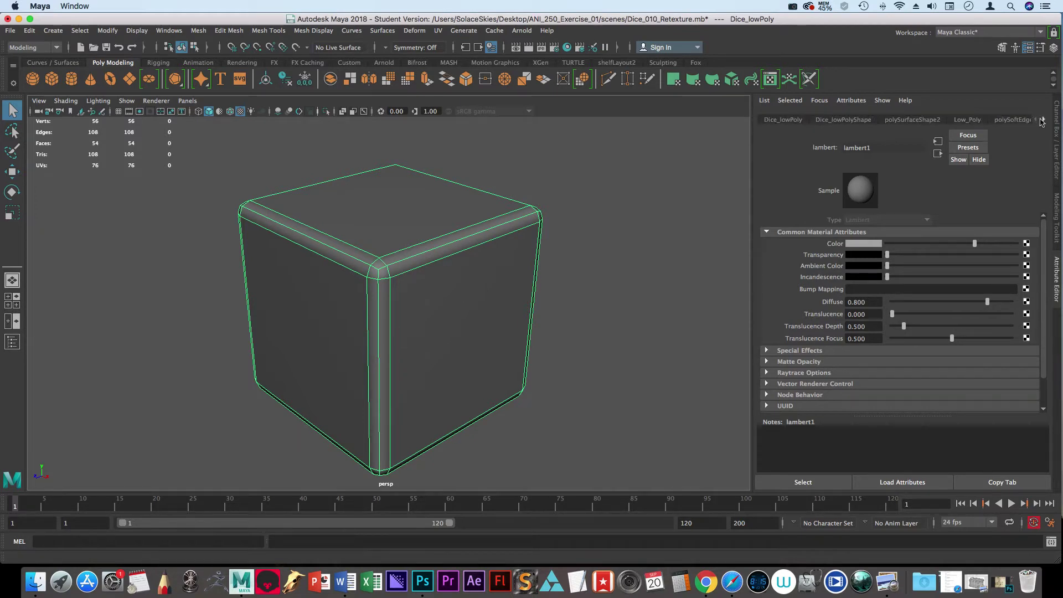
click(1043, 121)
click(1044, 121)
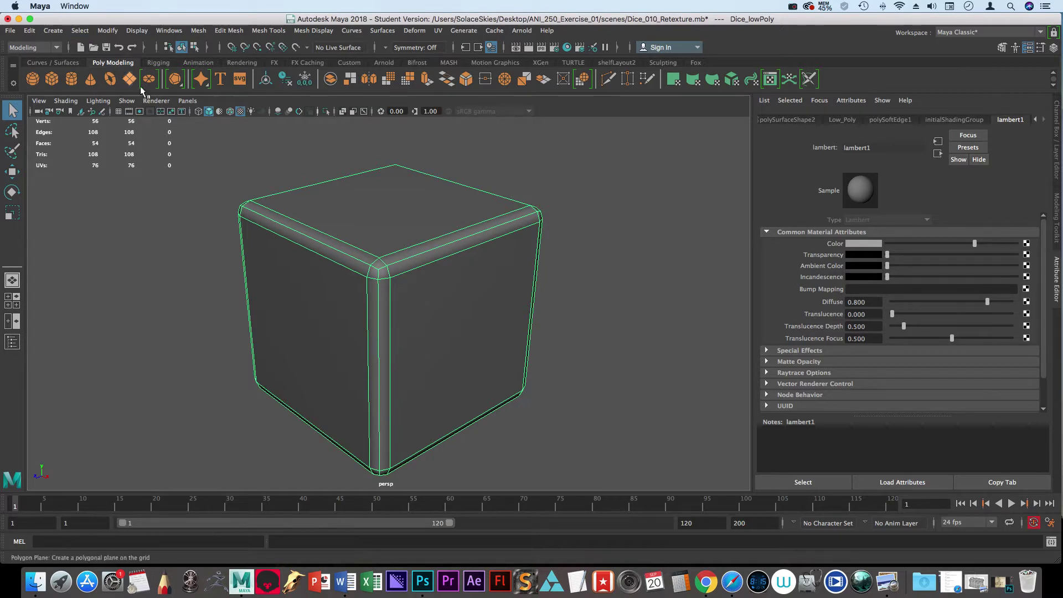
Step: Delete the construction history of the low-poly dice and deselect it
click(285, 79)
click(33, 30)
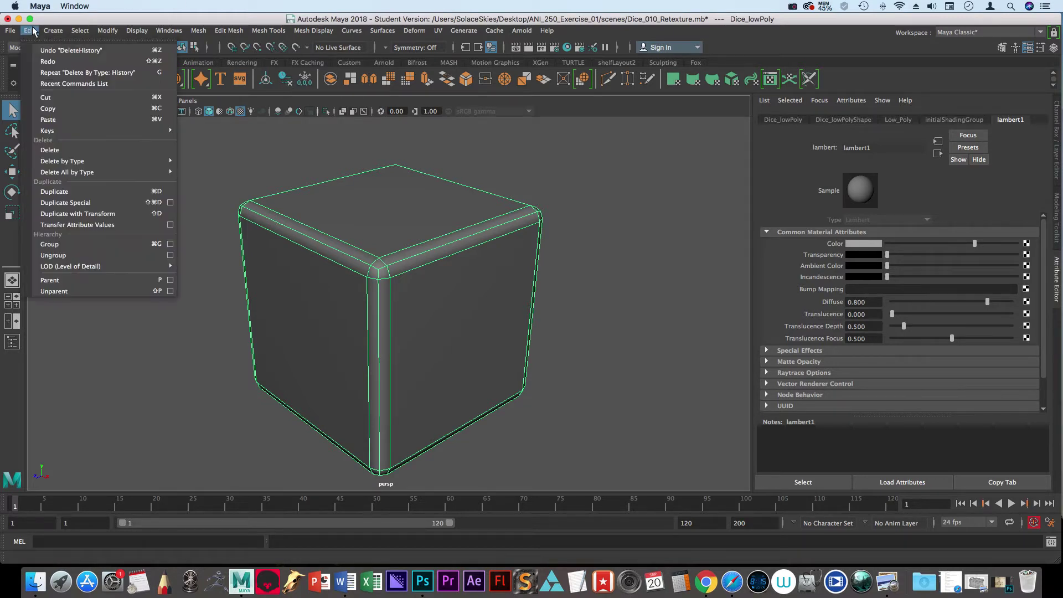
mouse_move(138, 161)
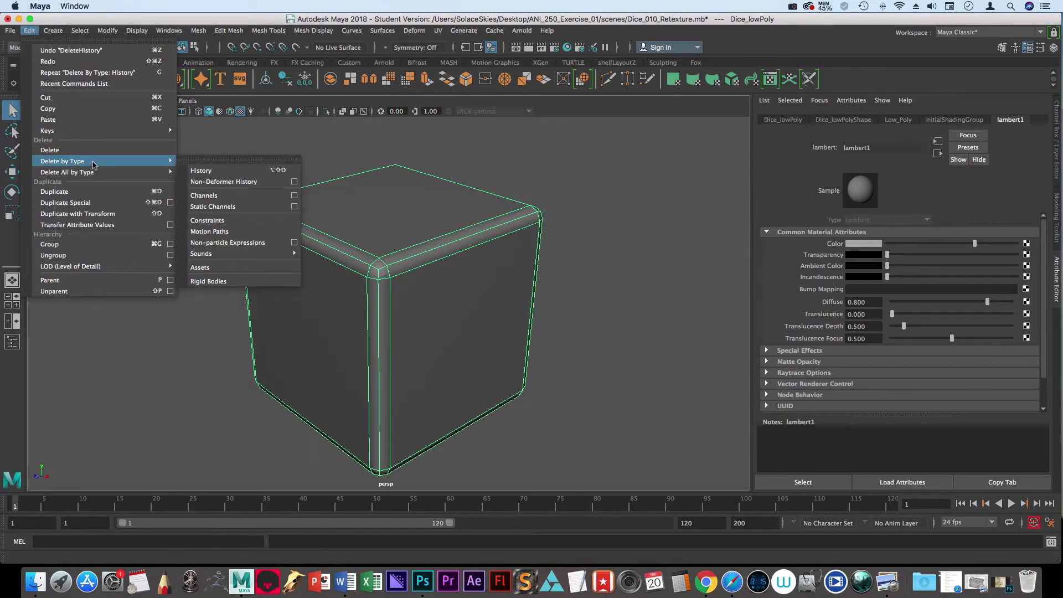
click(254, 172)
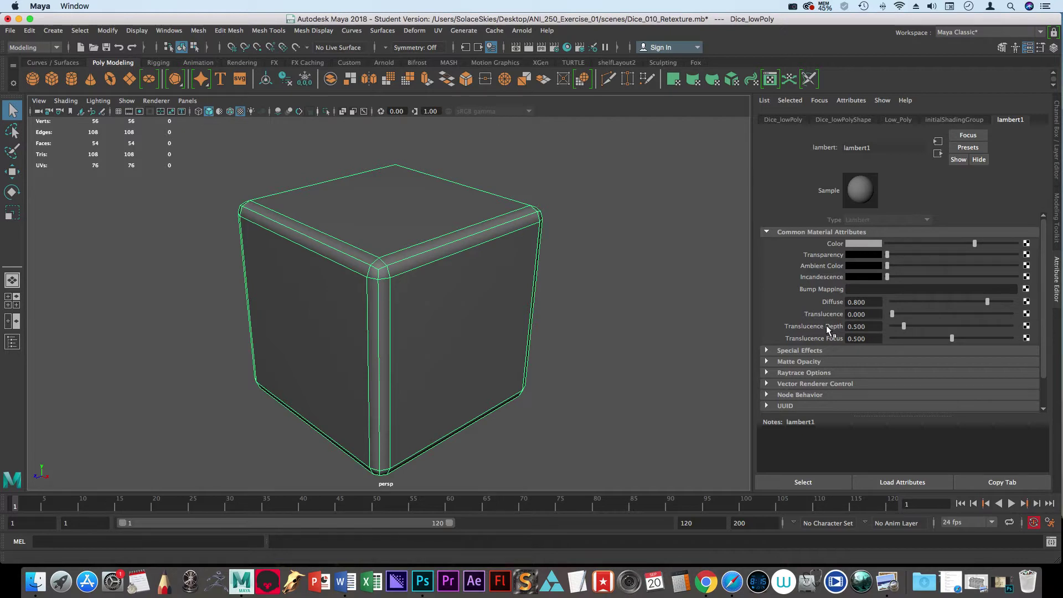
click(582, 340)
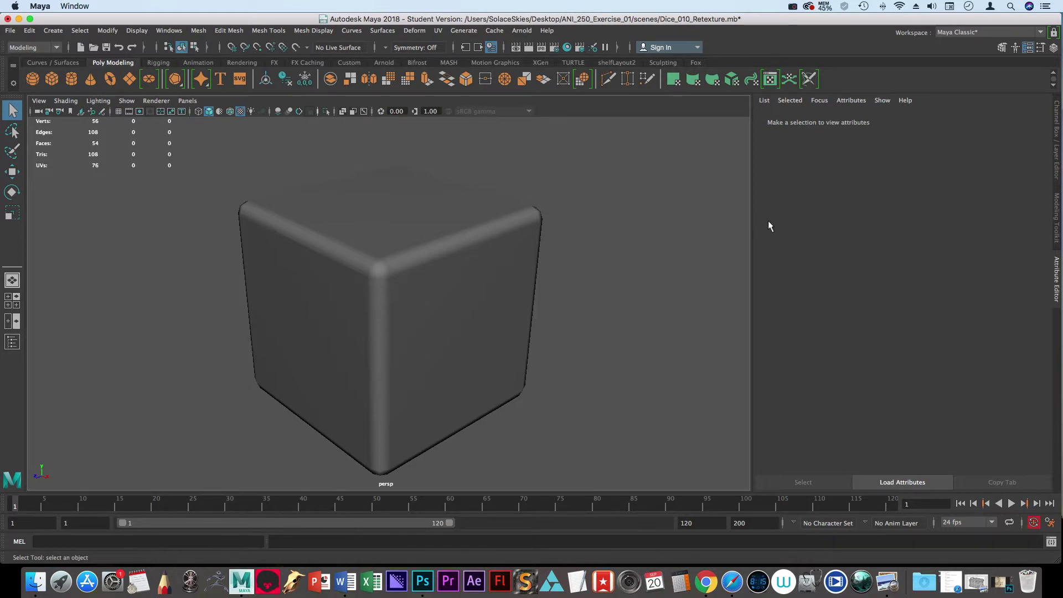
click(385, 185)
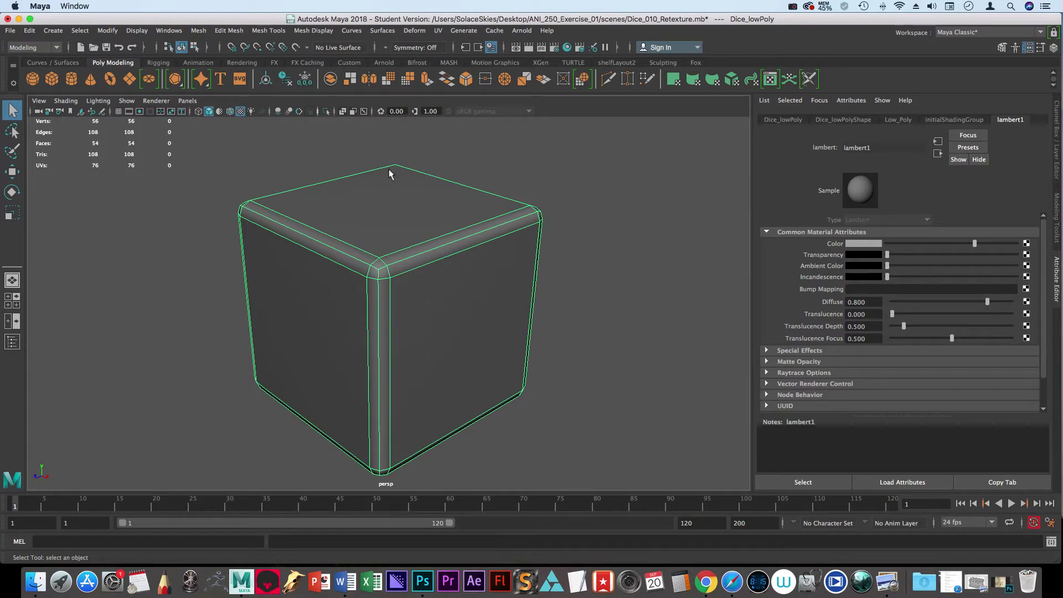
right_click(392, 174)
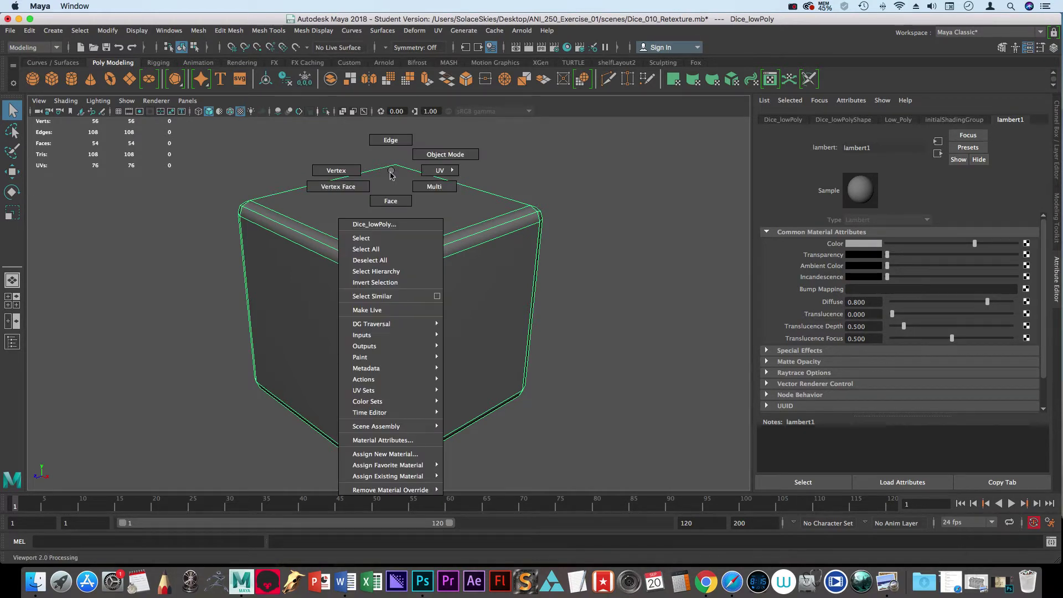
mouse_move(409, 466)
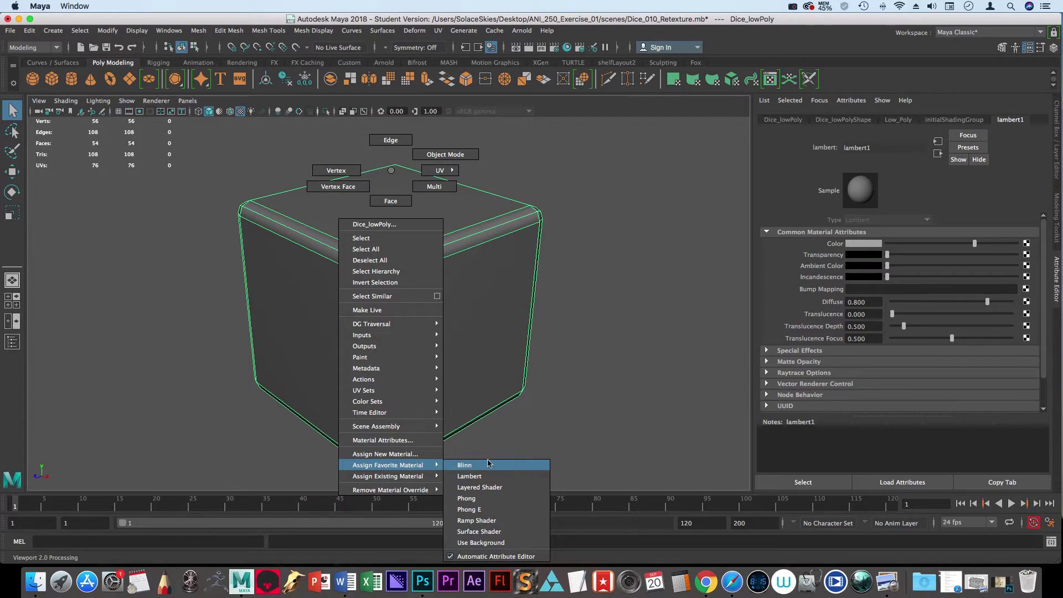
click(626, 386)
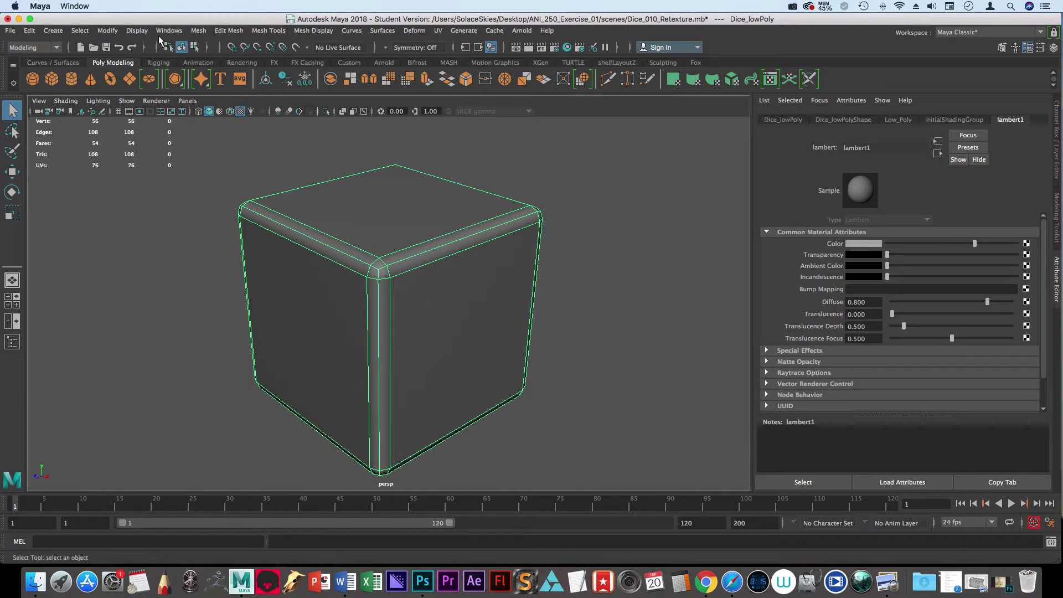
Step: Open the Hypershade editor
click(158, 31)
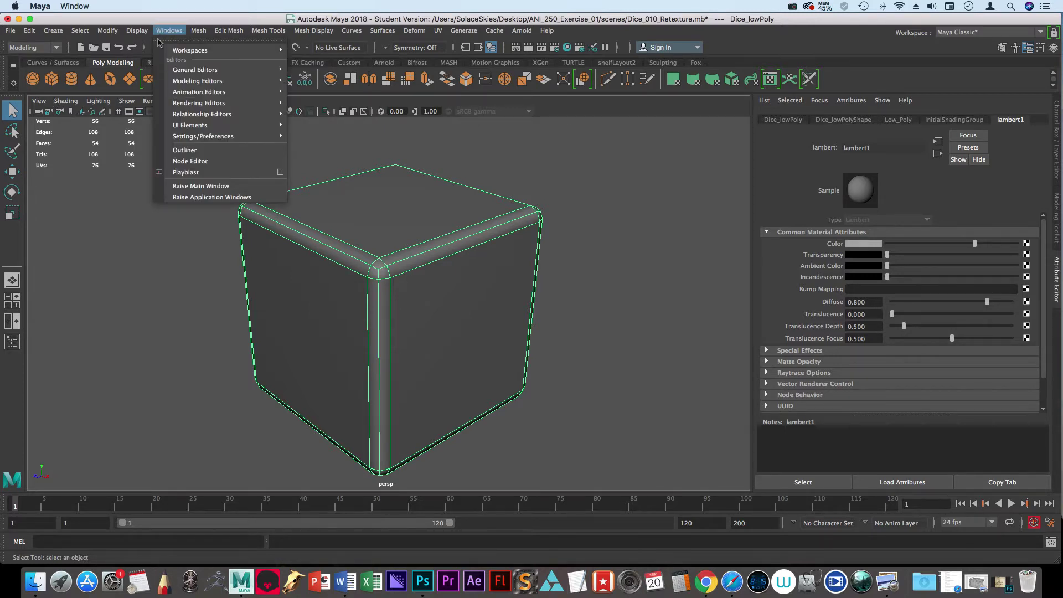
mouse_move(192, 106)
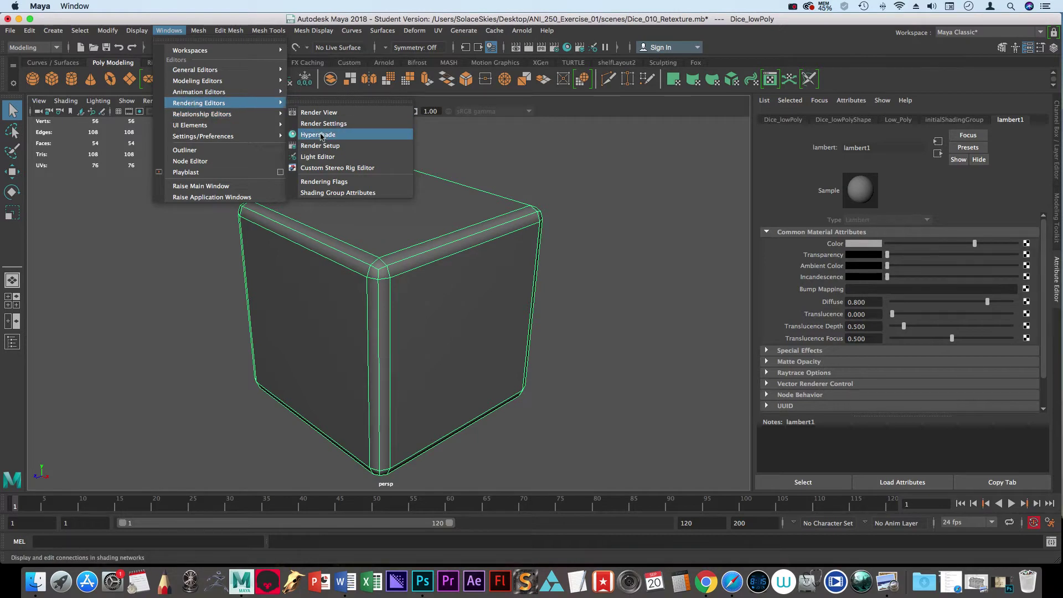
click(321, 135)
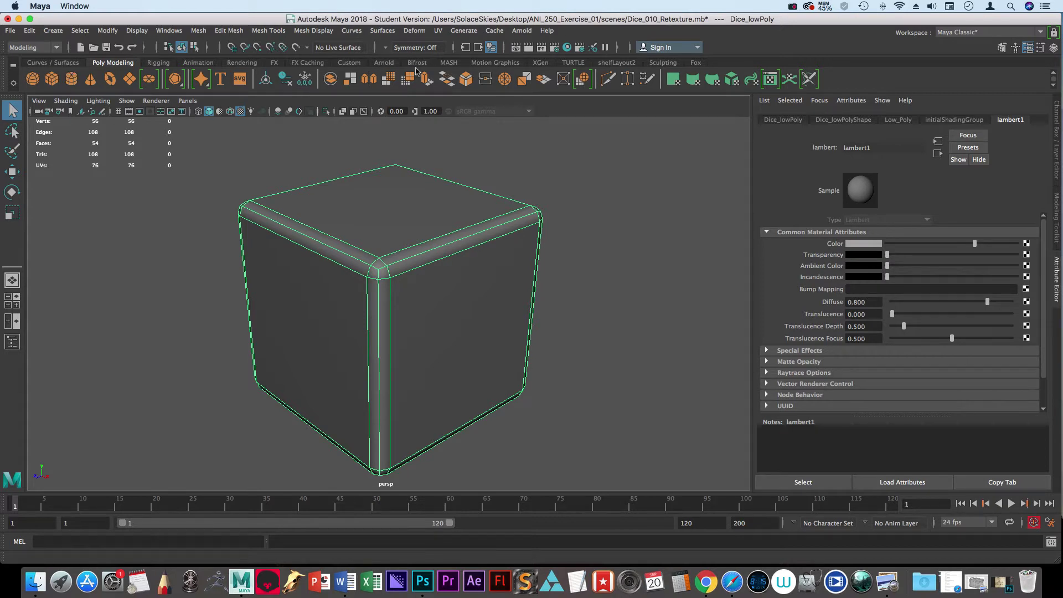
click(568, 47)
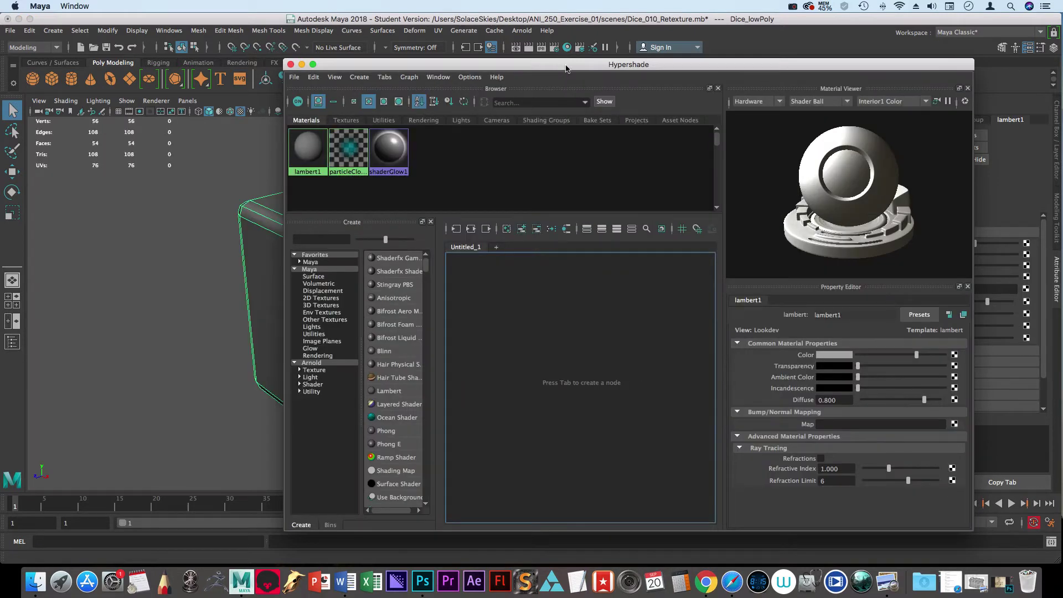
Step: Move the Hypershade window aside from the dice and list the favorite Maya shaders for creation
mouse_move(566, 67)
mouse_down()
mouse_move(499, 47)
mouse_move(567, 49)
mouse_up()
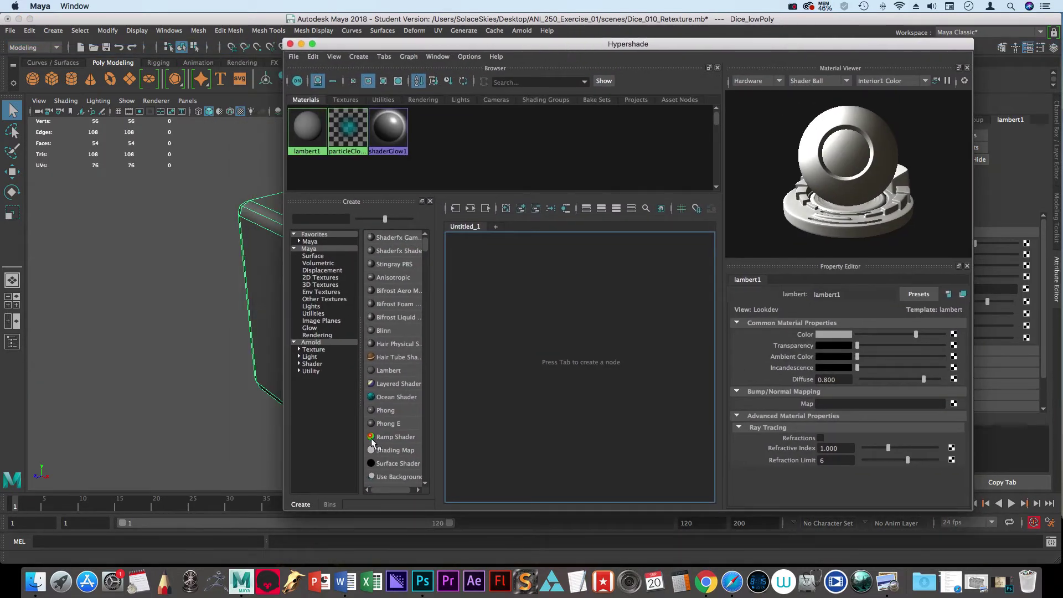
drag(595, 44, 630, 50)
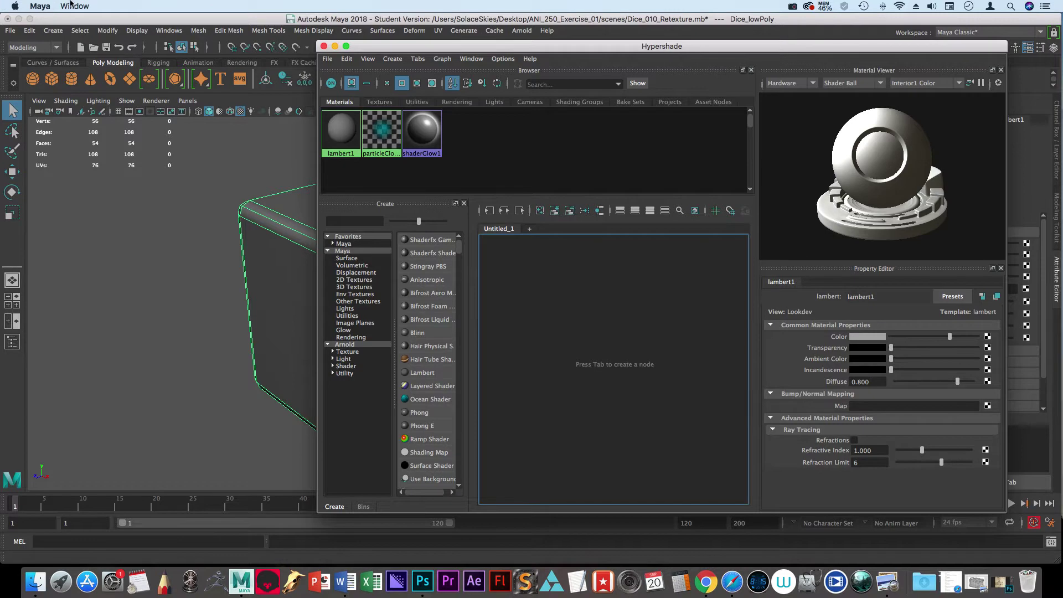
click(353, 137)
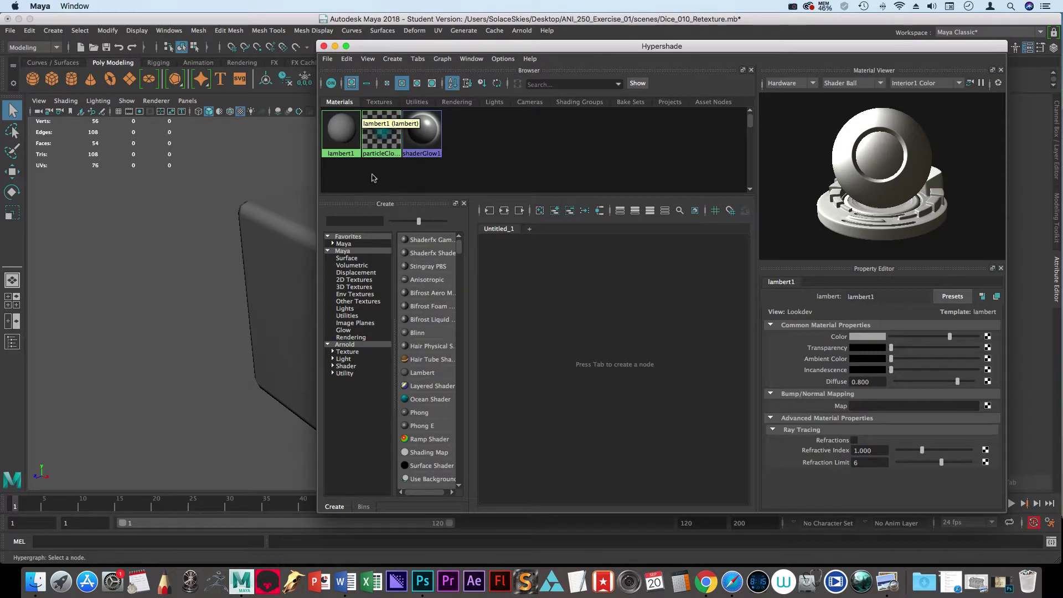
drag(459, 46, 547, 64)
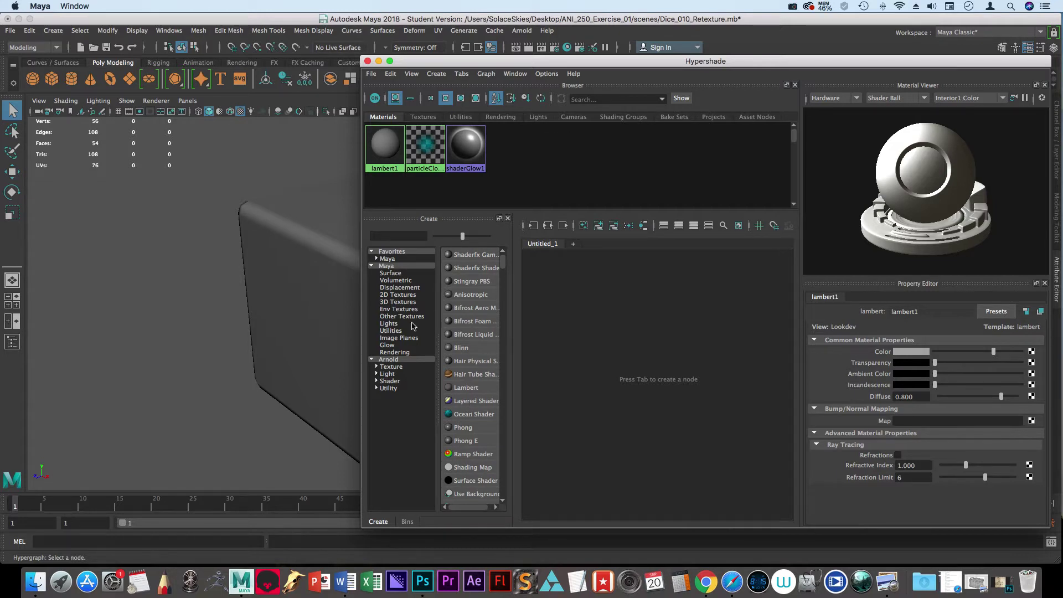
click(387, 258)
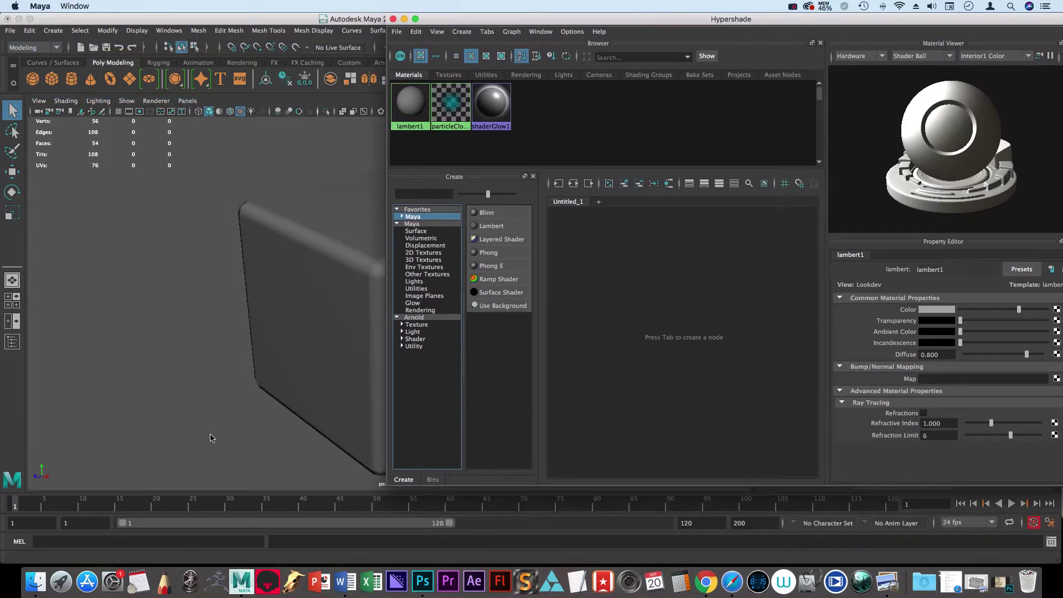
Step: Dock the Hypershade into the main window and pull it back out as a floating window
drag(513, 19, 147, 41)
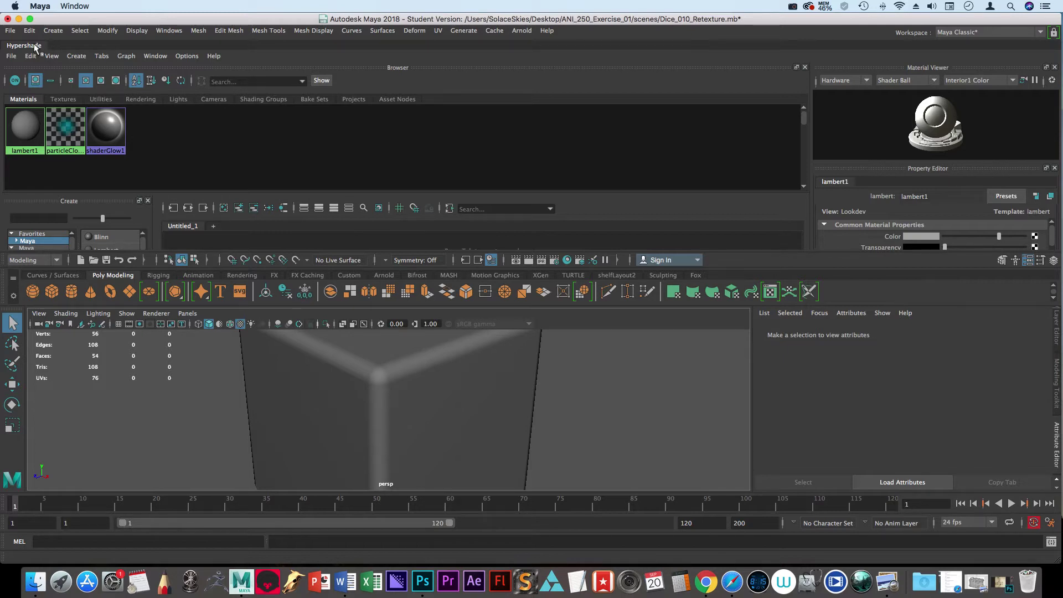
drag(34, 46, 282, 93)
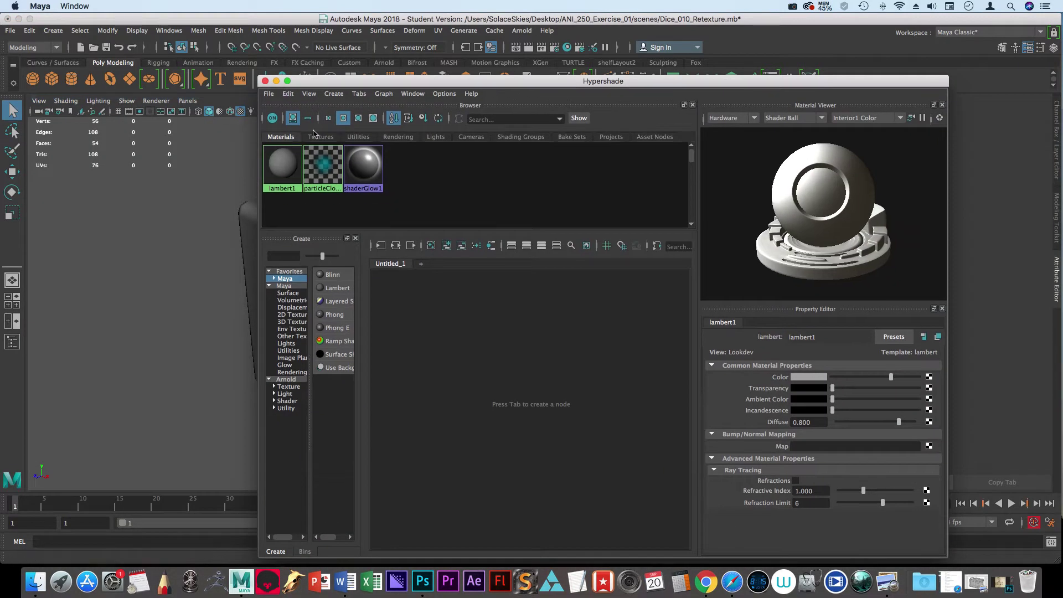
drag(381, 90, 355, 53)
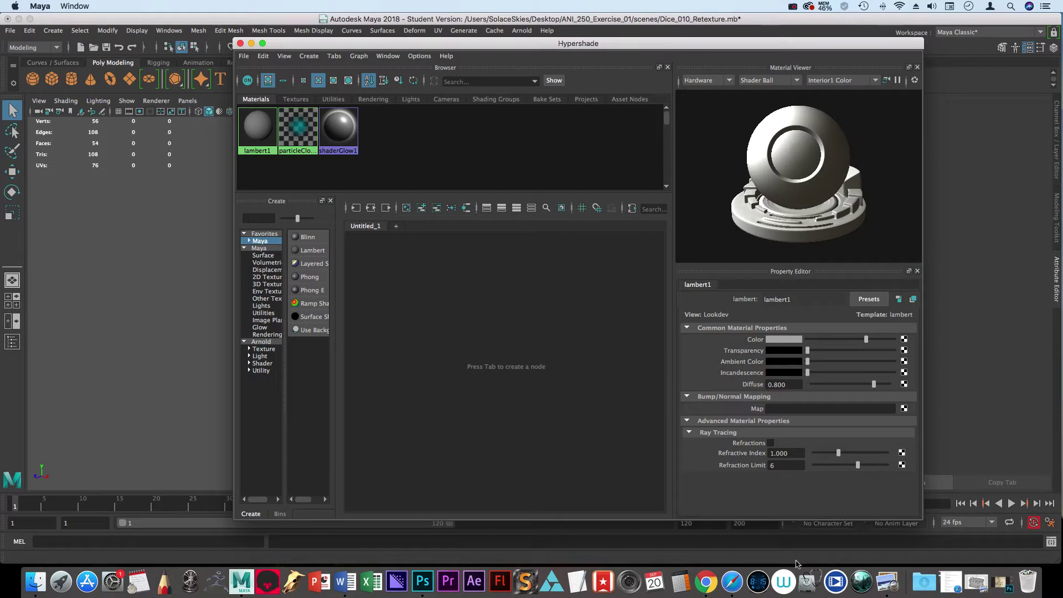
drag(587, 46, 779, 67)
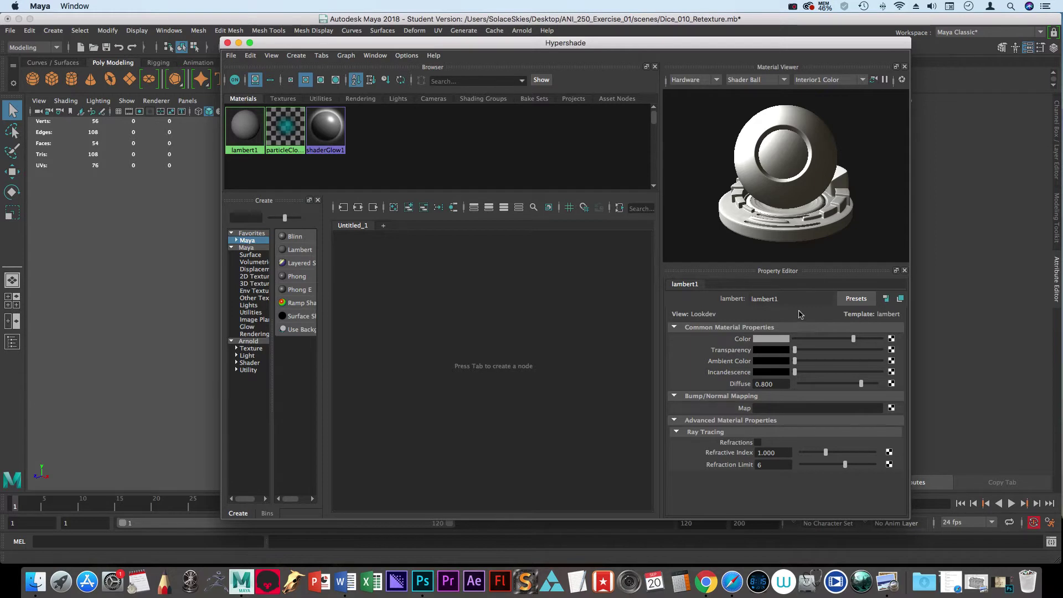
Step: Create a new Blinn material in the Hypershade
drag(781, 44, 795, 61)
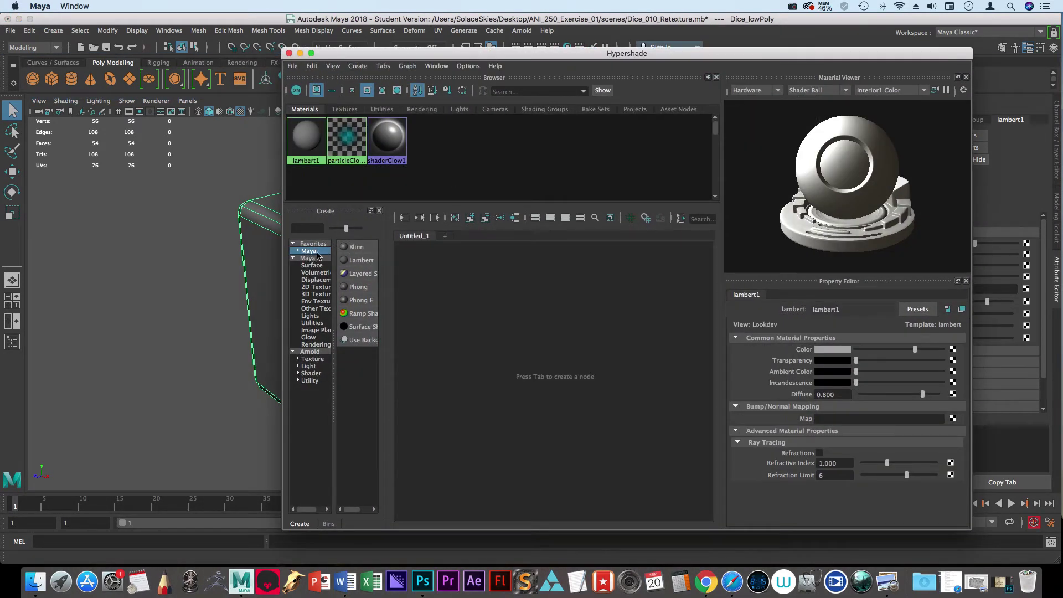
click(353, 249)
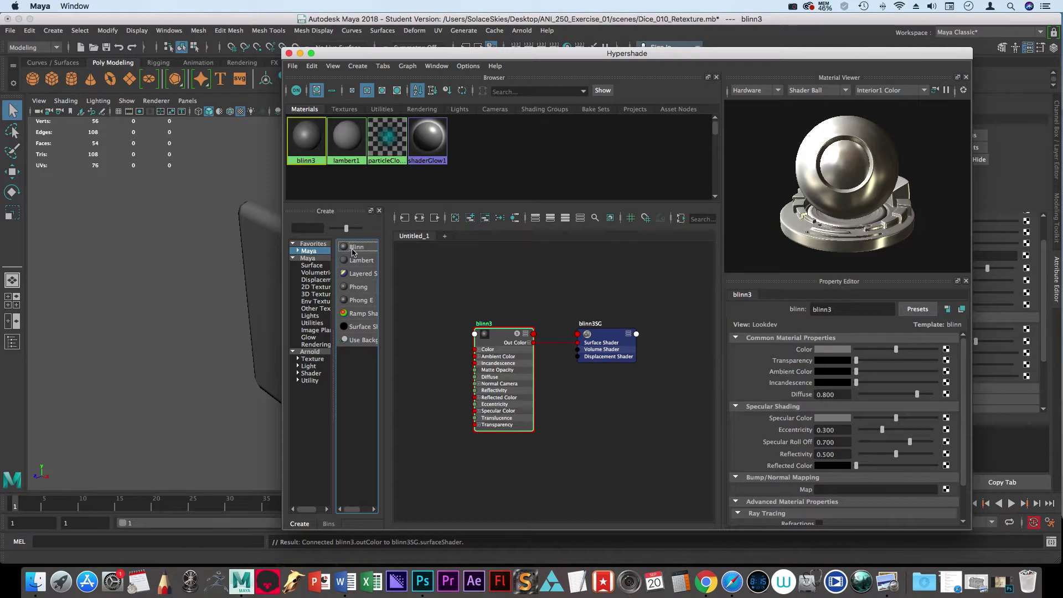
Step: Rename the new Blinn material as Dice_txt
drag(360, 54, 396, 56)
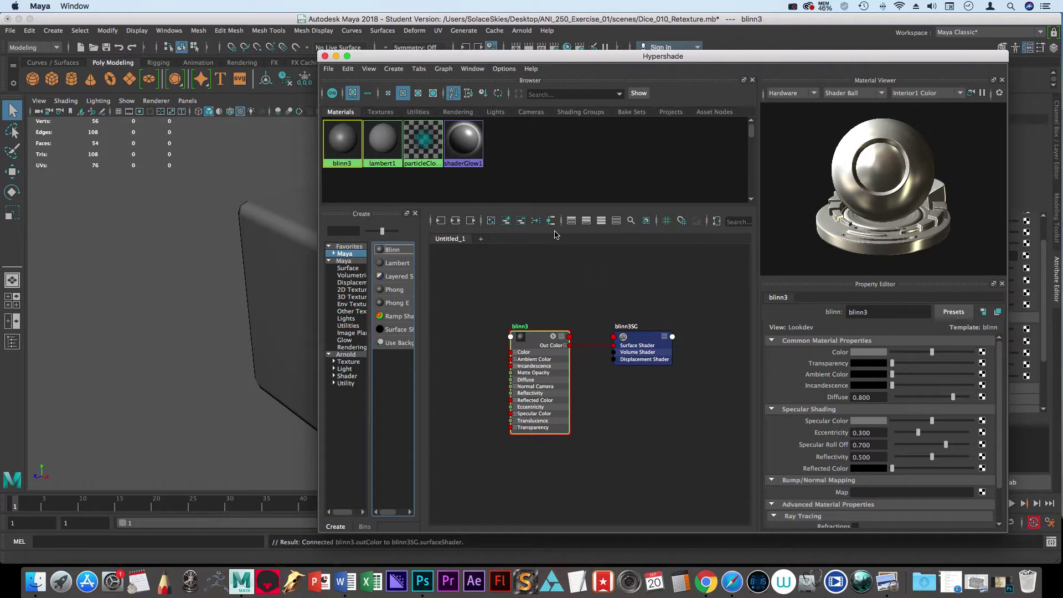
click(338, 145)
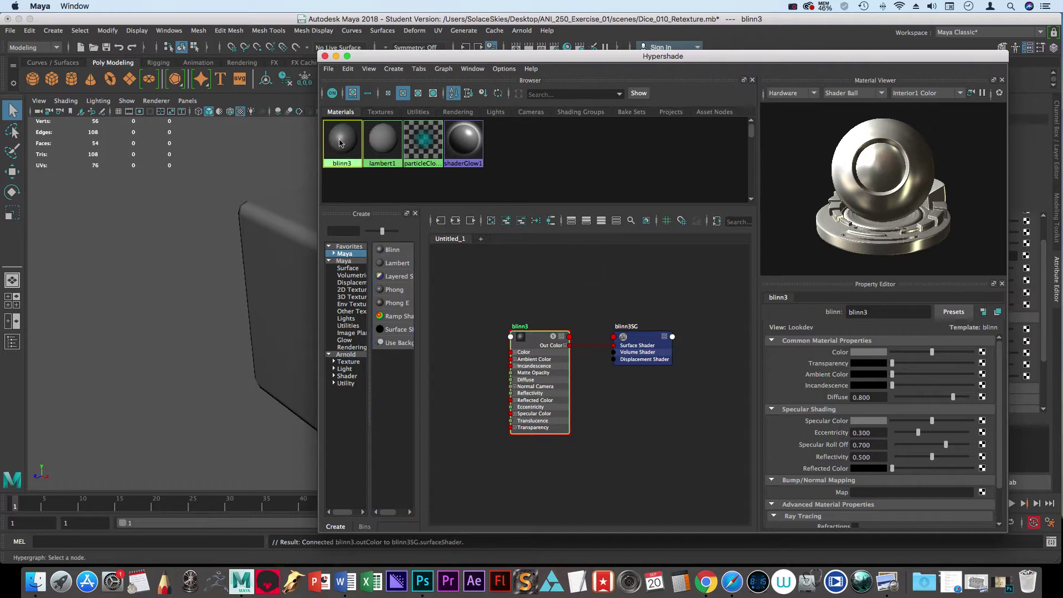
click(886, 313)
text(Dice_)
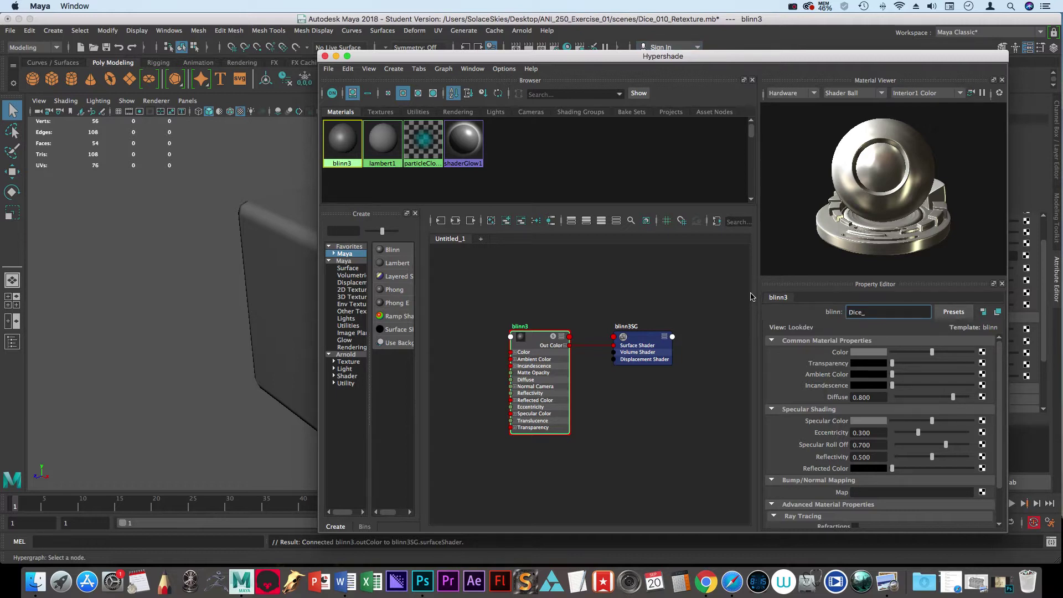
text(txt)
click(699, 283)
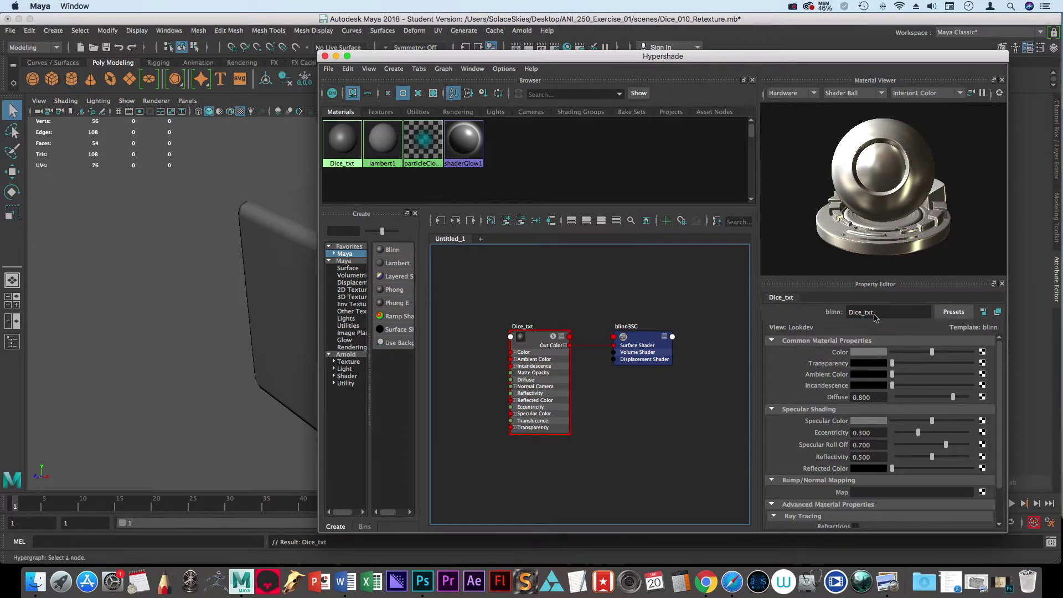
Step: Move the Hypershade off the dice and assign the Dice_txt material to the low-poly dice
drag(500, 57, 678, 208)
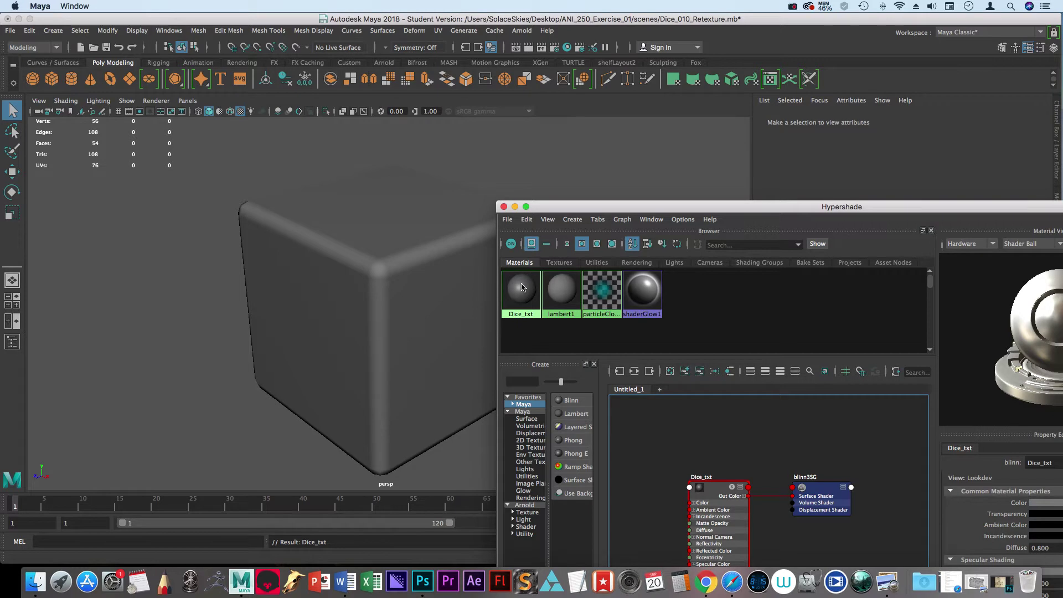
drag(545, 208, 582, 137)
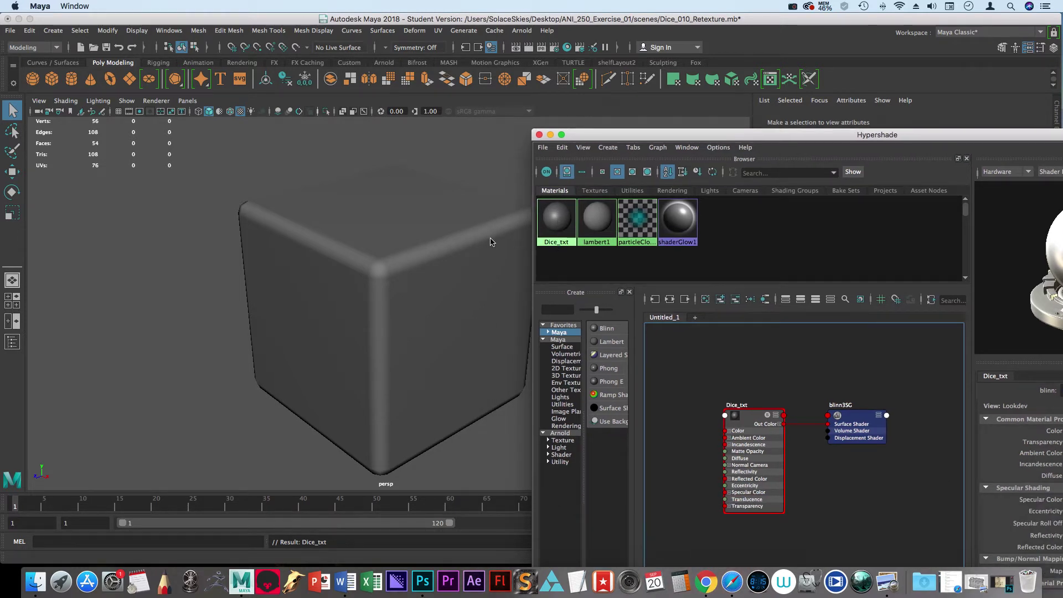
click(470, 247)
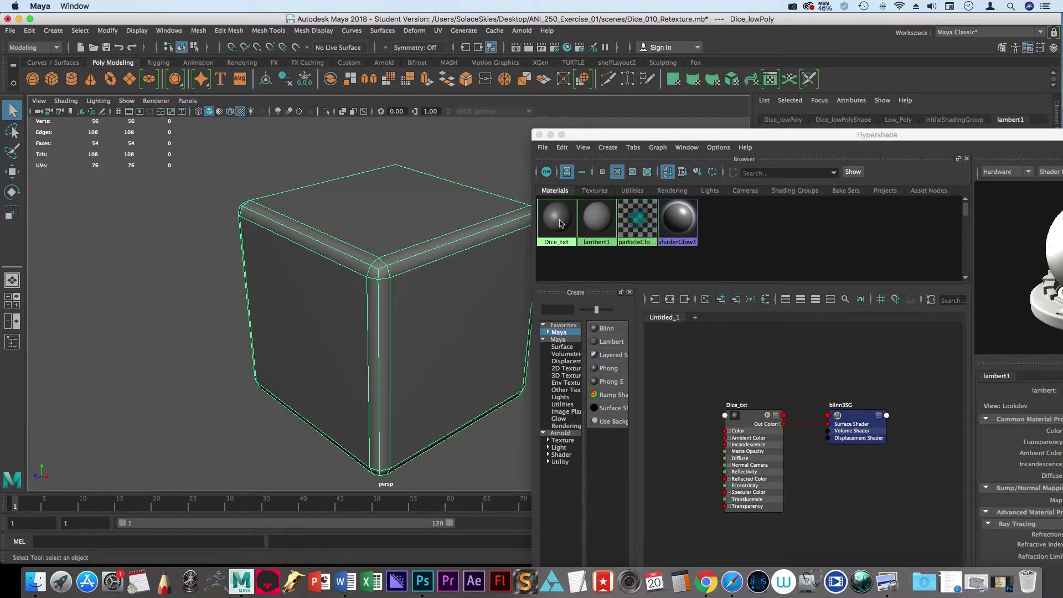
right_click(560, 223)
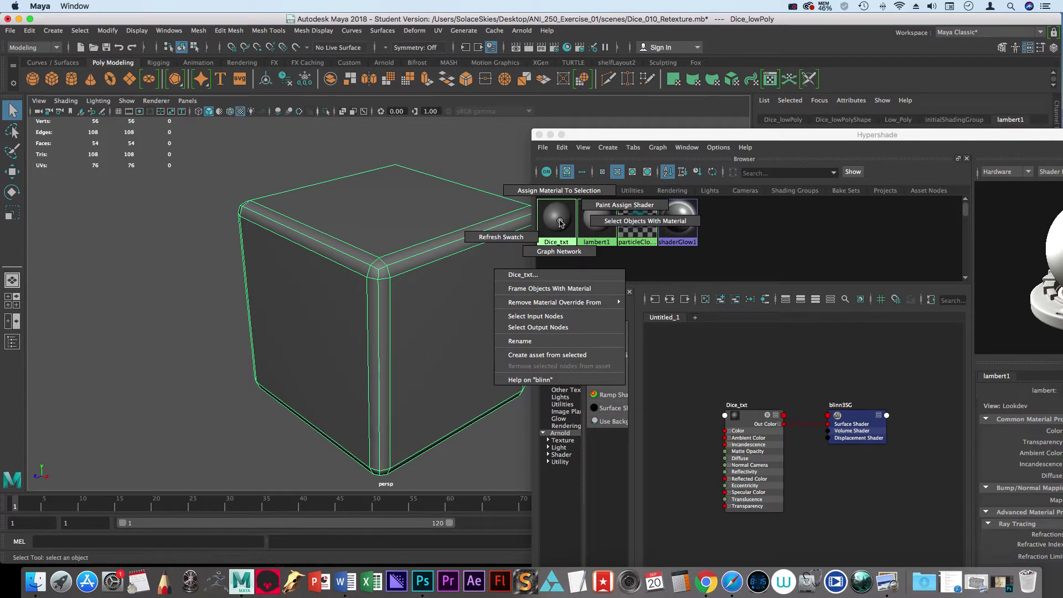
click(556, 191)
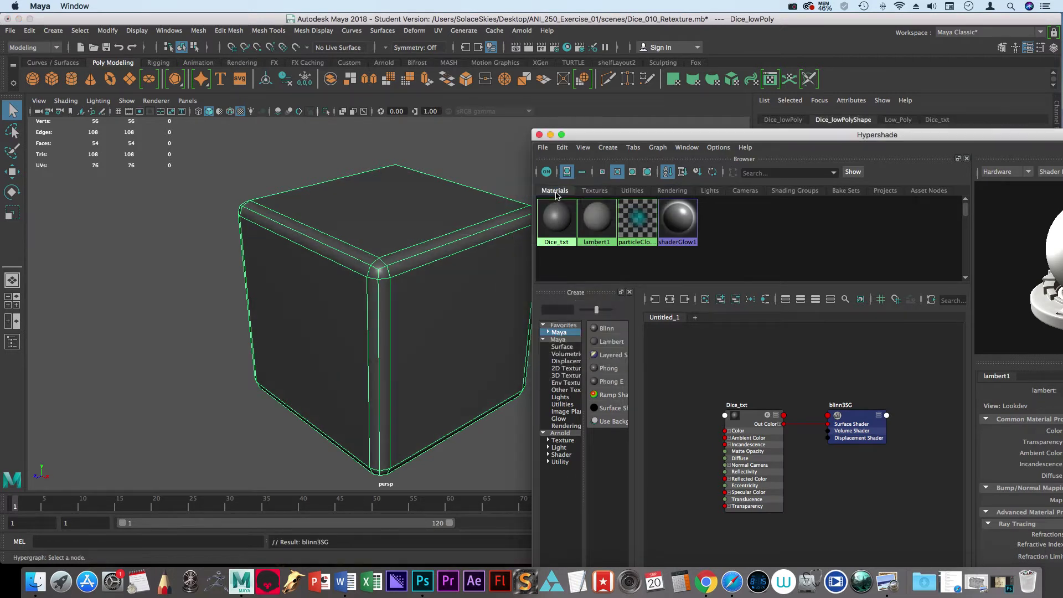
Step: Close the Hypershade and display the Dice_txt material attributes of the dice
click(539, 135)
click(539, 135)
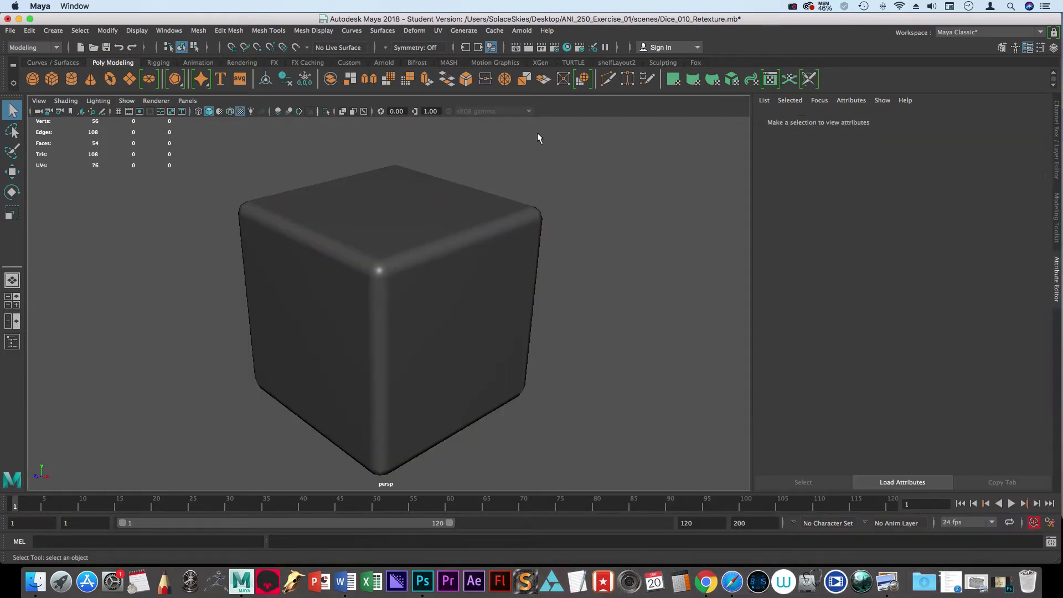
click(331, 286)
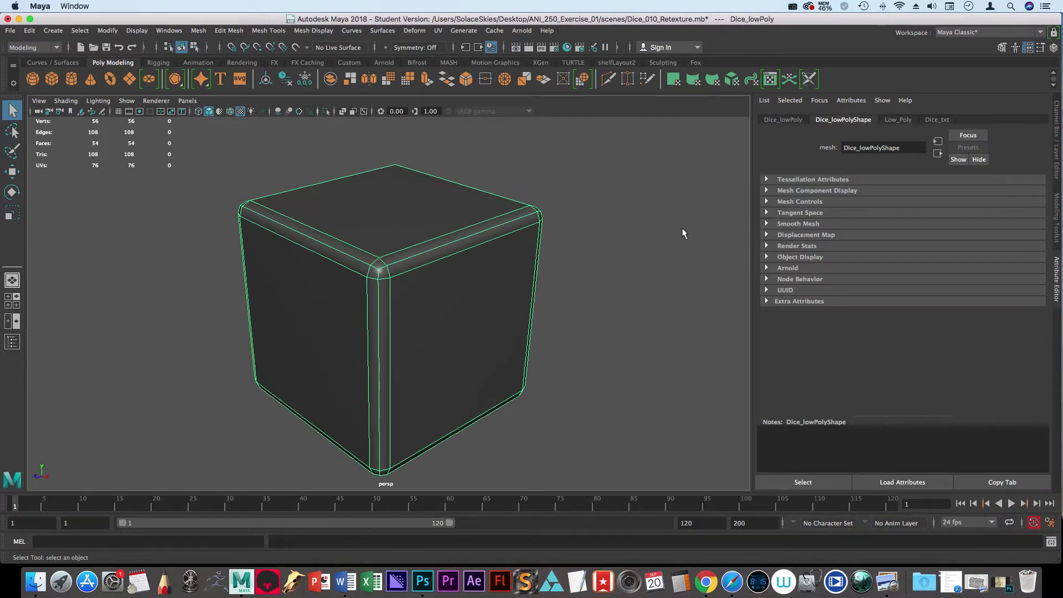
click(936, 120)
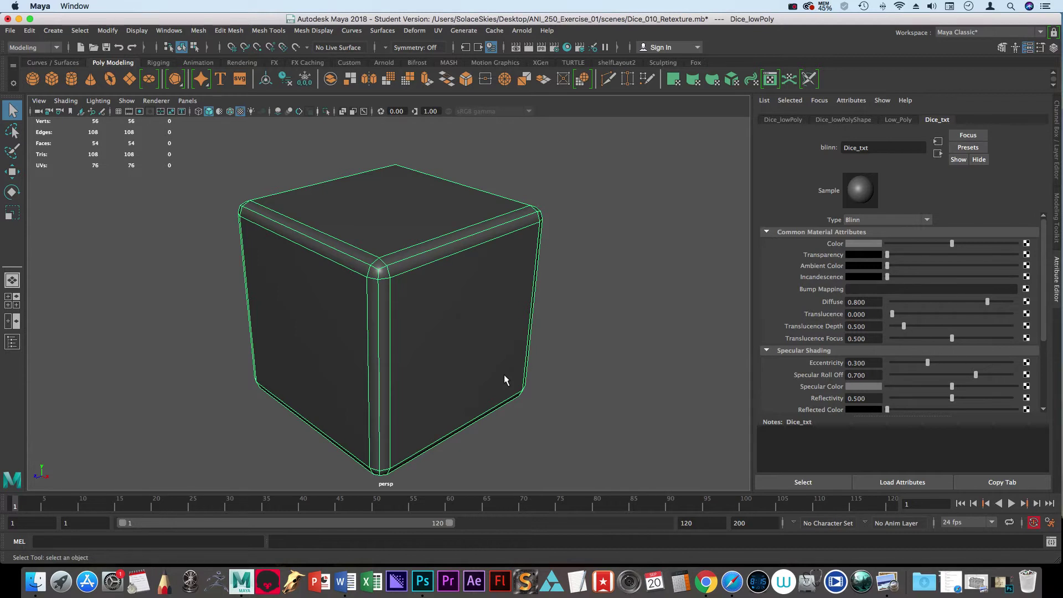
Step: Open the UV Editor beside the dice and minimize the UV Toolkit
click(438, 32)
click(443, 49)
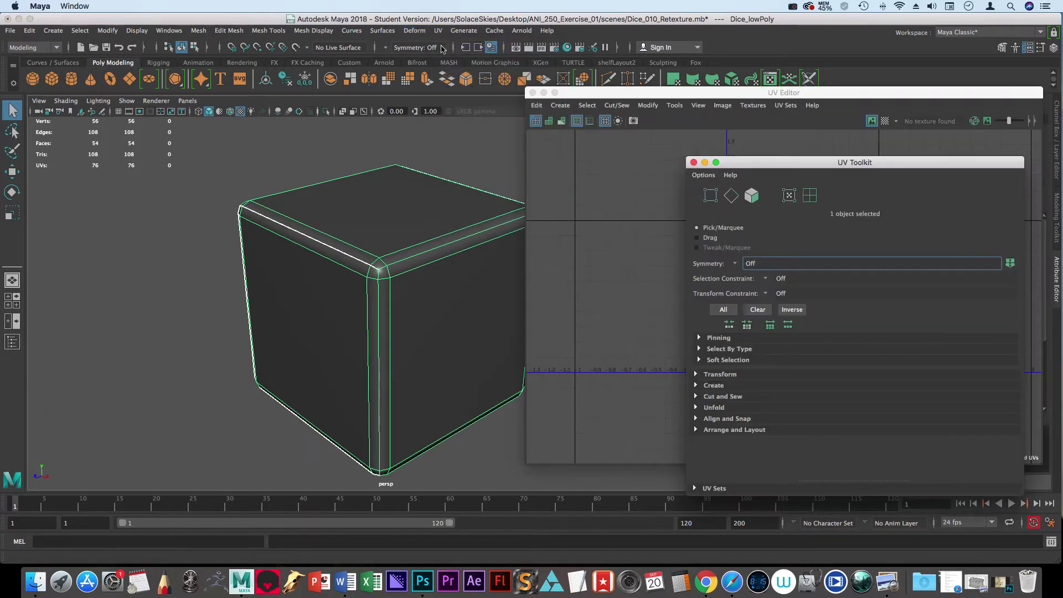
click(705, 162)
drag(700, 94, 737, 95)
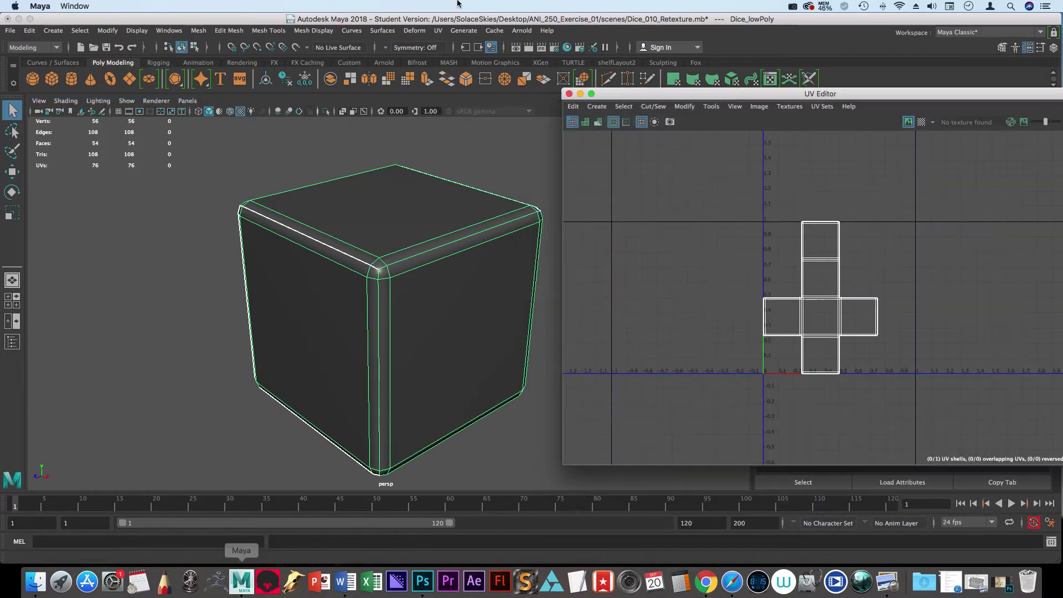
Step: Reselect the dice to display its UV layout and bring the whole UV Editor window into view
click(116, 330)
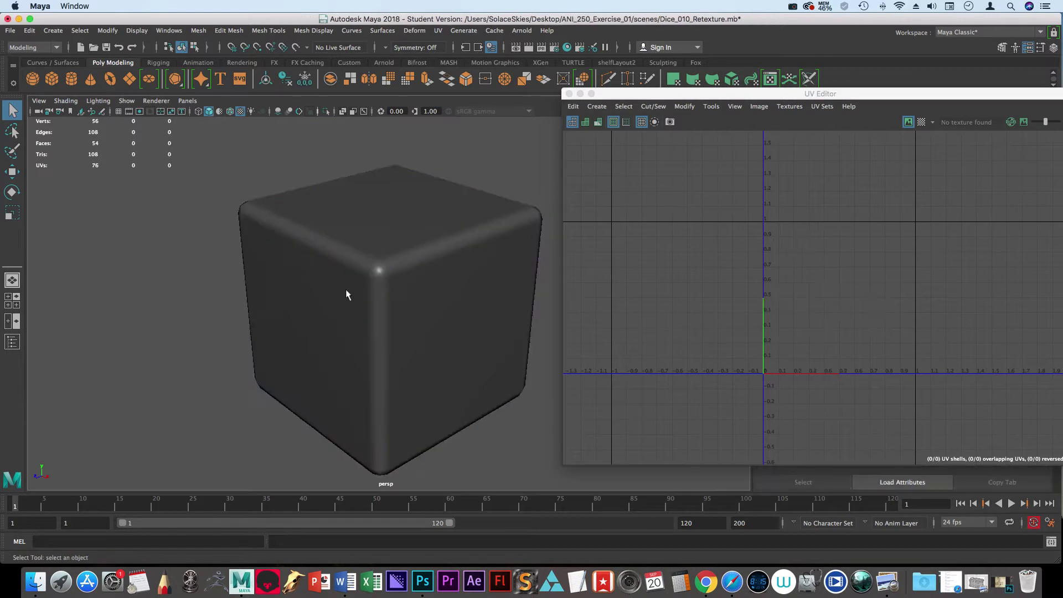
click(282, 312)
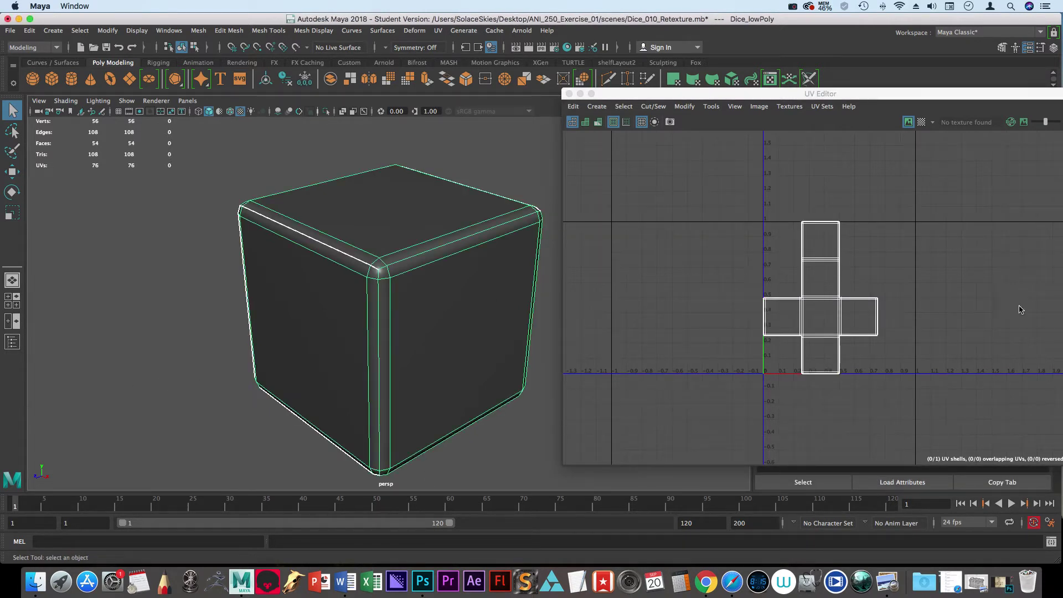
click(731, 412)
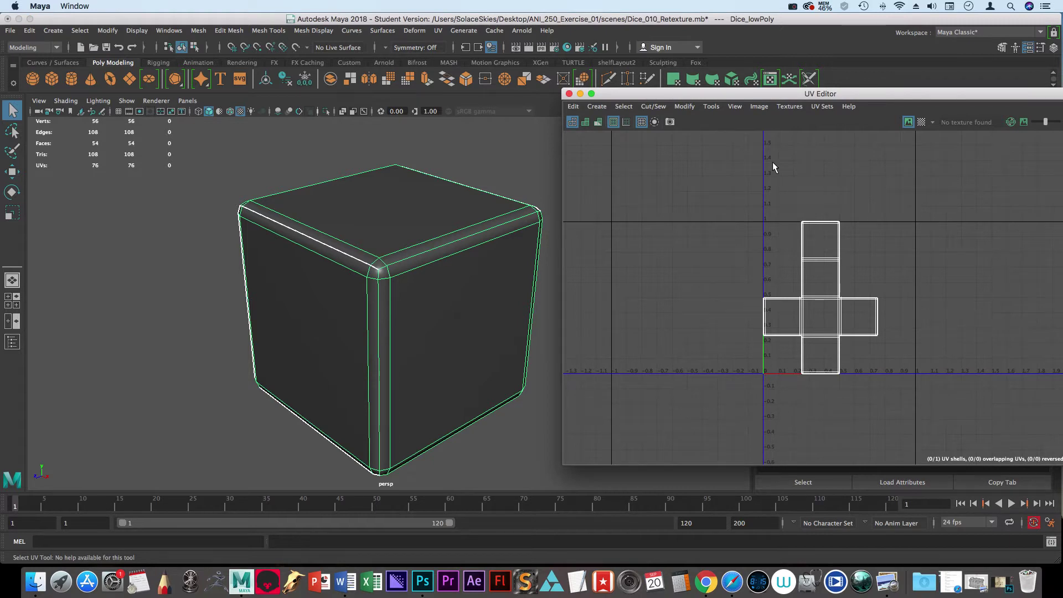
drag(752, 95, 678, 109)
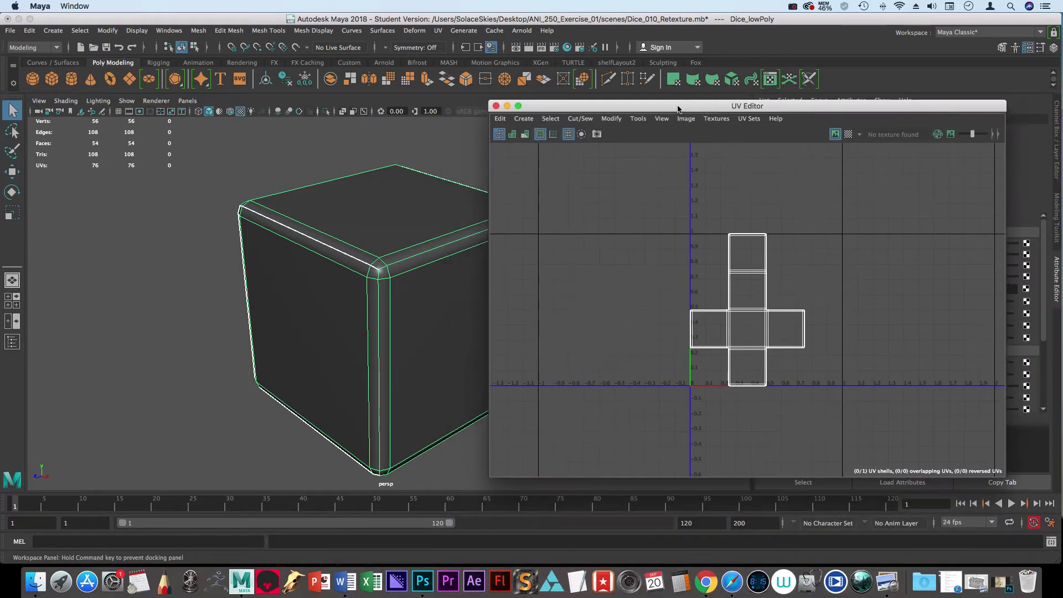
click(319, 195)
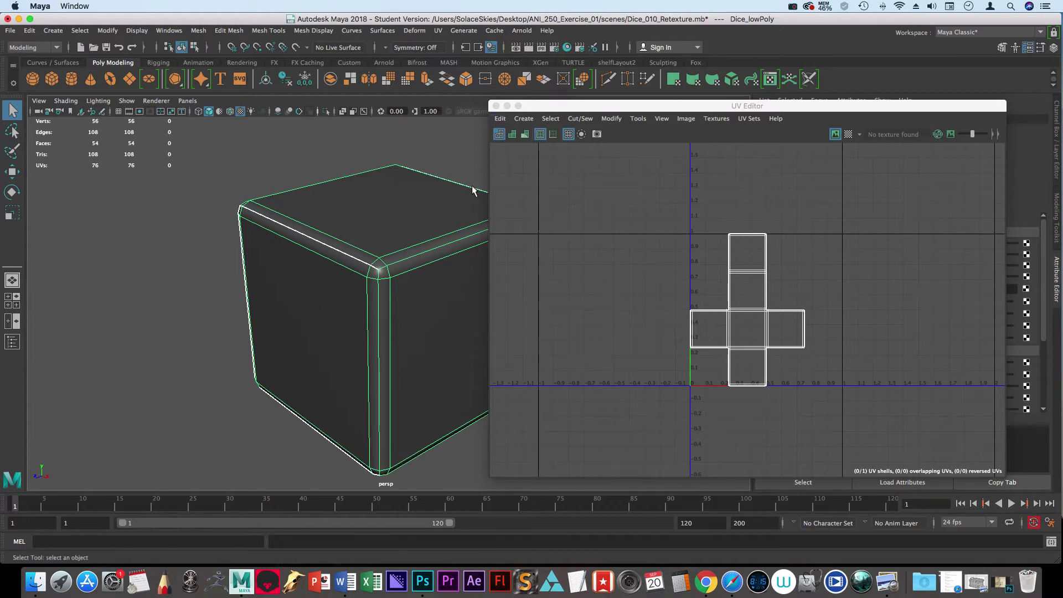
Step: Open the UV snapshot options and enlarge the dialog beside the UV Editor
click(597, 134)
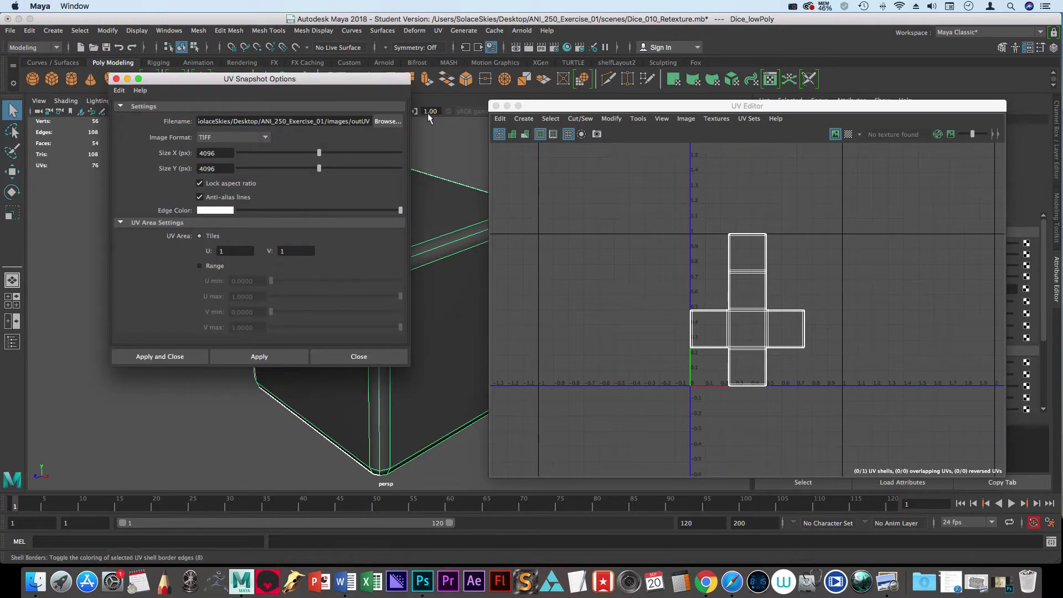
drag(301, 93, 222, 74)
drag(331, 357, 462, 449)
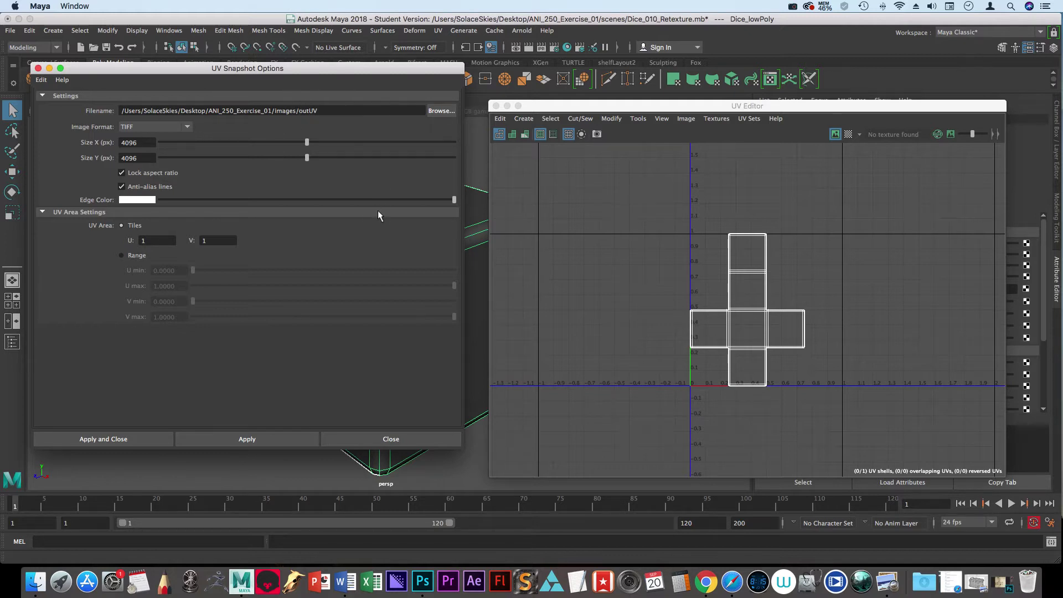
Step: Switch the UV snapshot's image format to Targa and back to TIFF
click(153, 126)
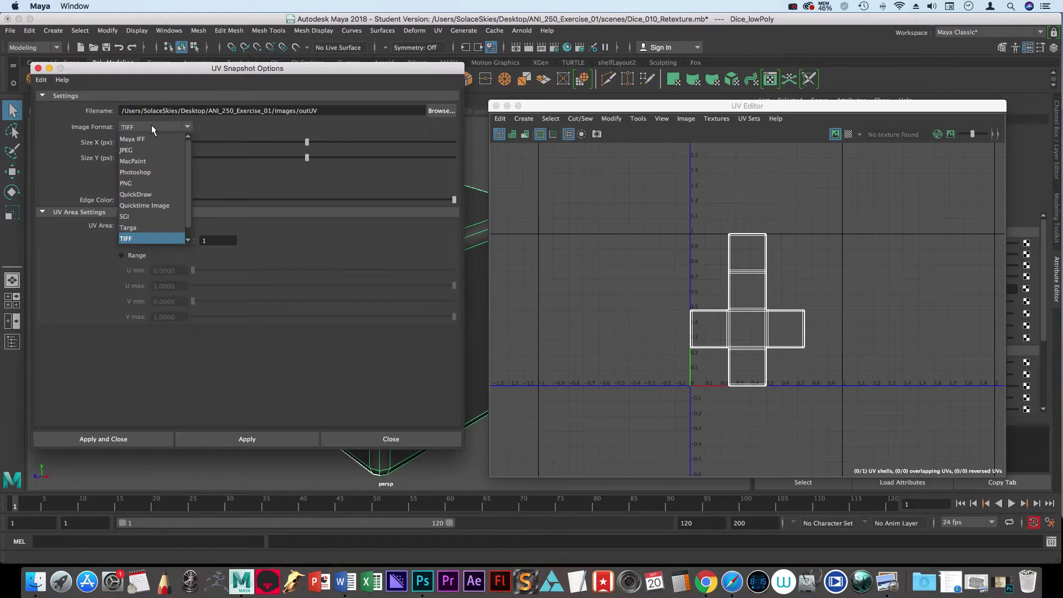
click(162, 228)
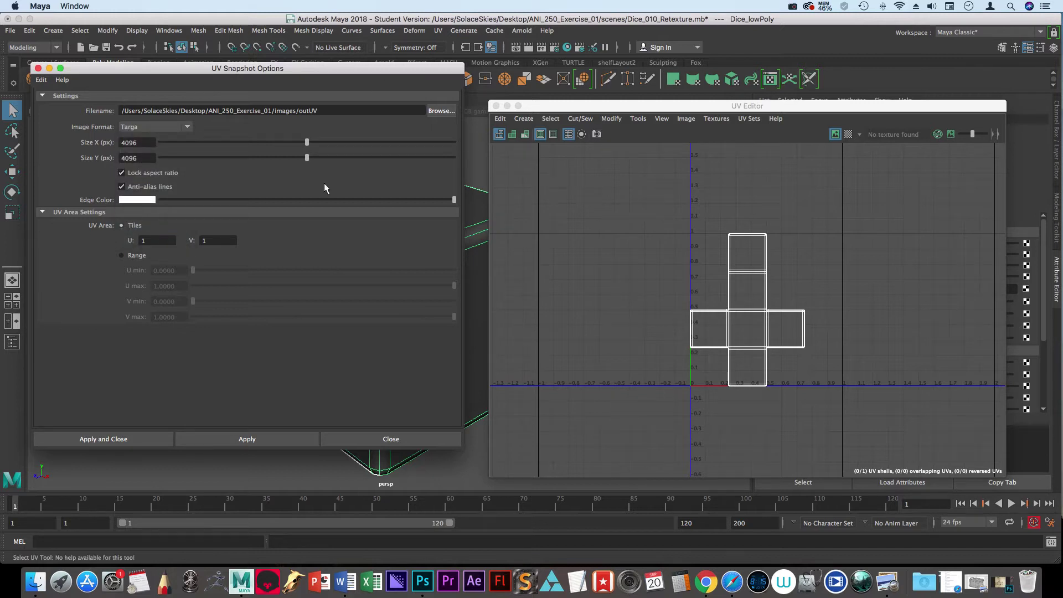
click(159, 128)
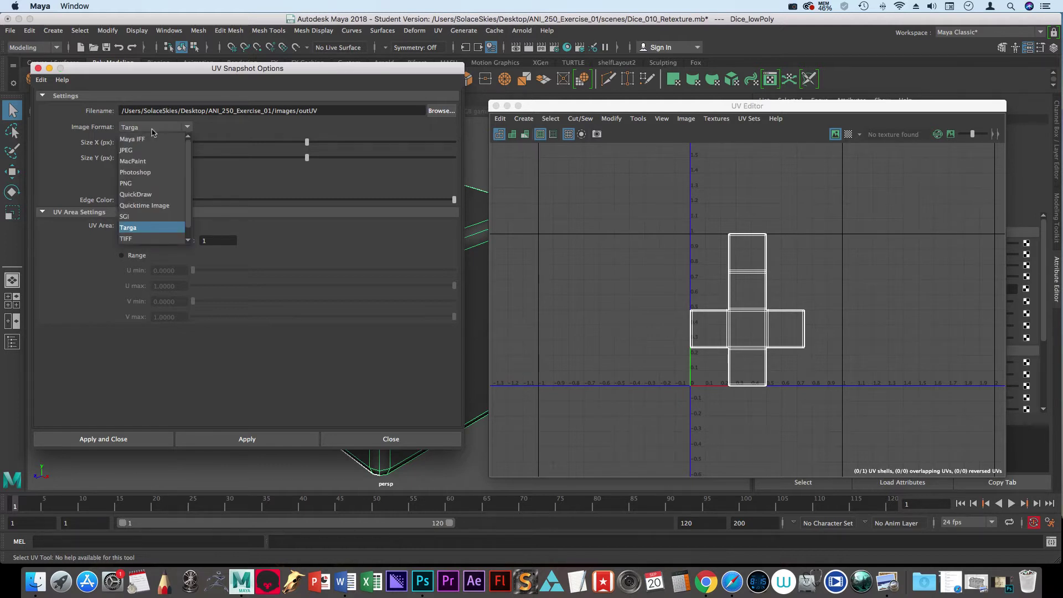
click(129, 129)
click(161, 128)
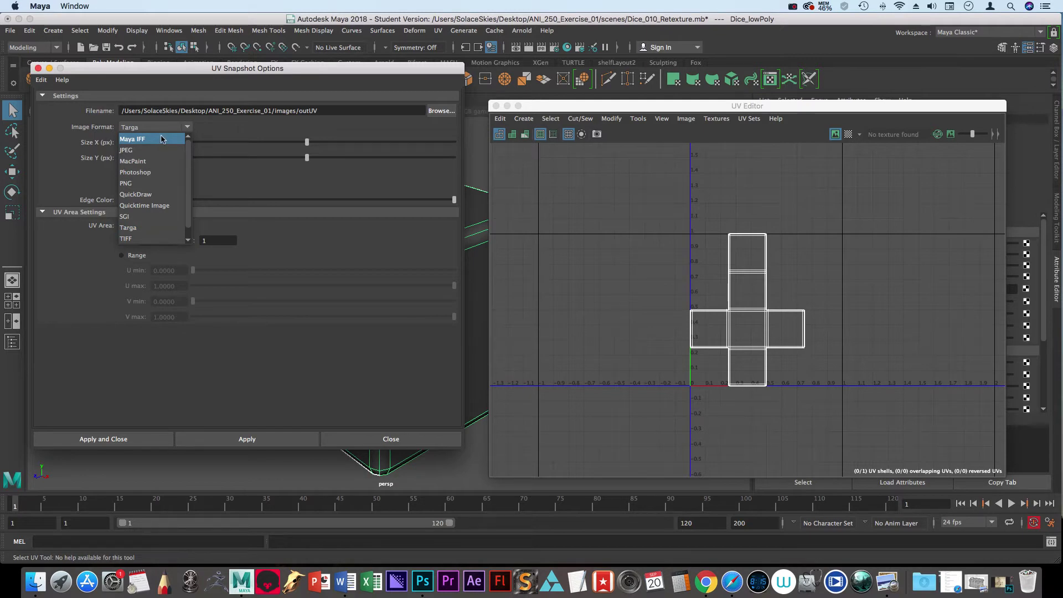
click(132, 237)
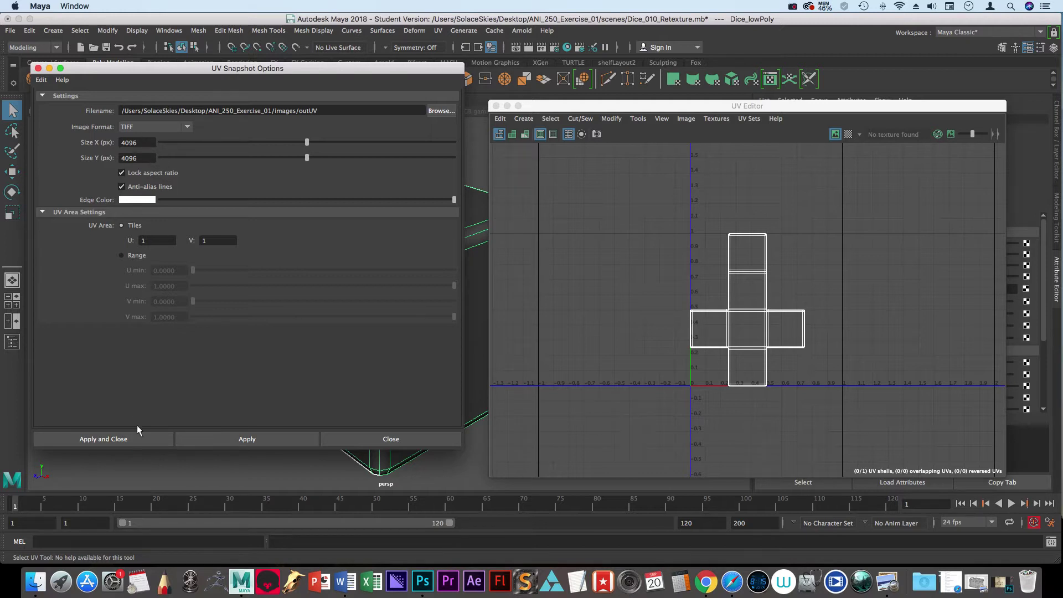
Step: Save the UV snapshot as a 4096 × 4096 TIFF, overwriting outUV.tif in the images folder, and close the UV Editor
drag(149, 72, 190, 61)
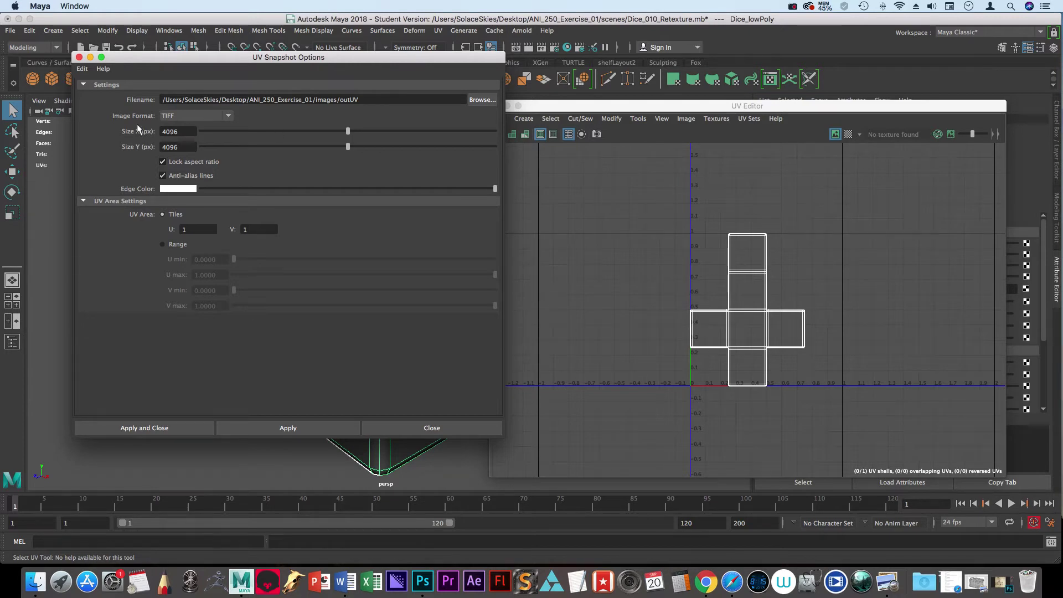
click(171, 431)
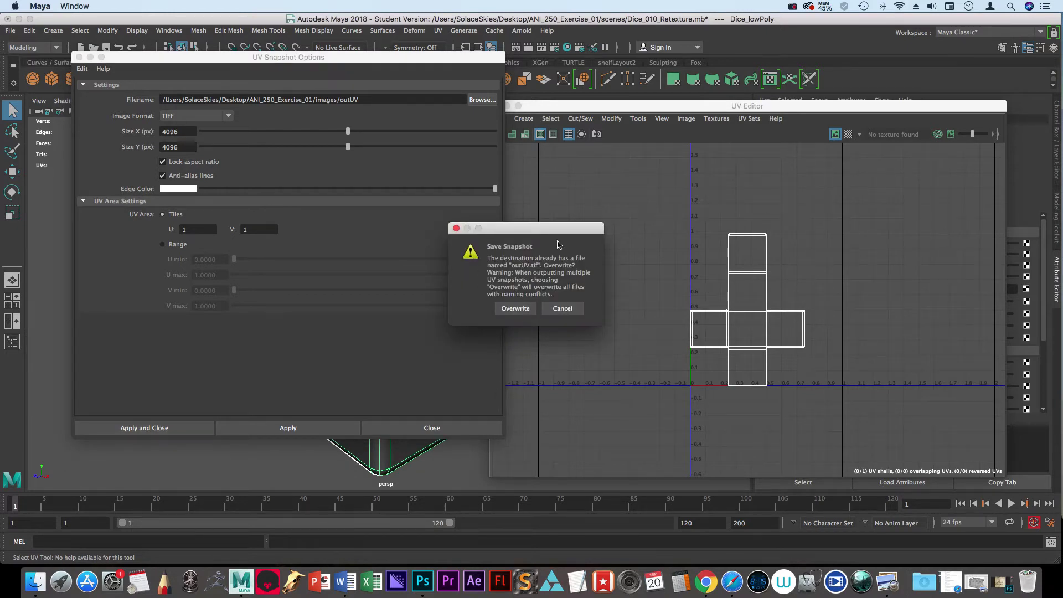
click(515, 309)
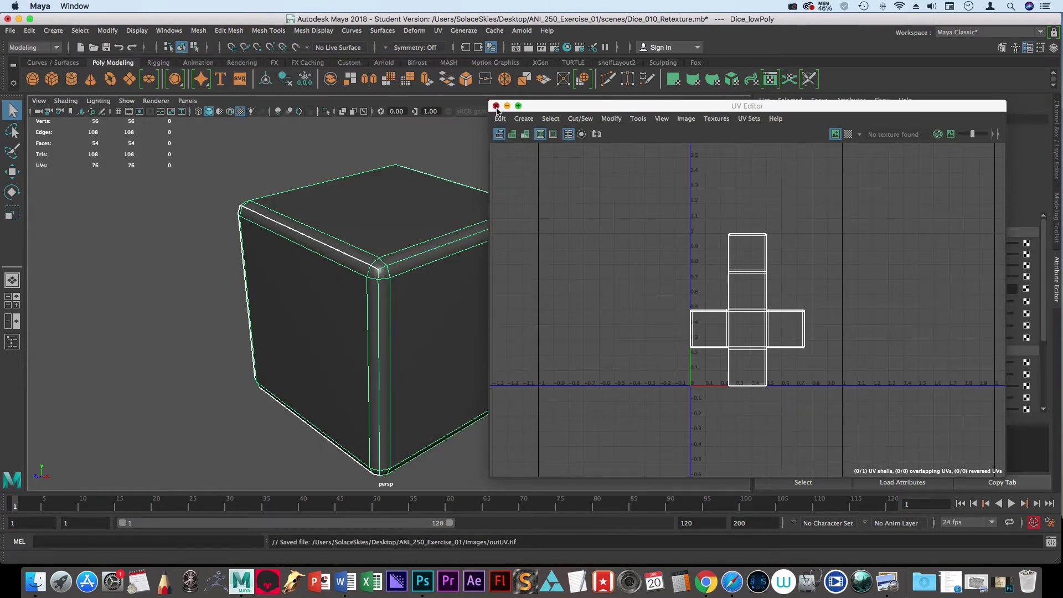
click(496, 106)
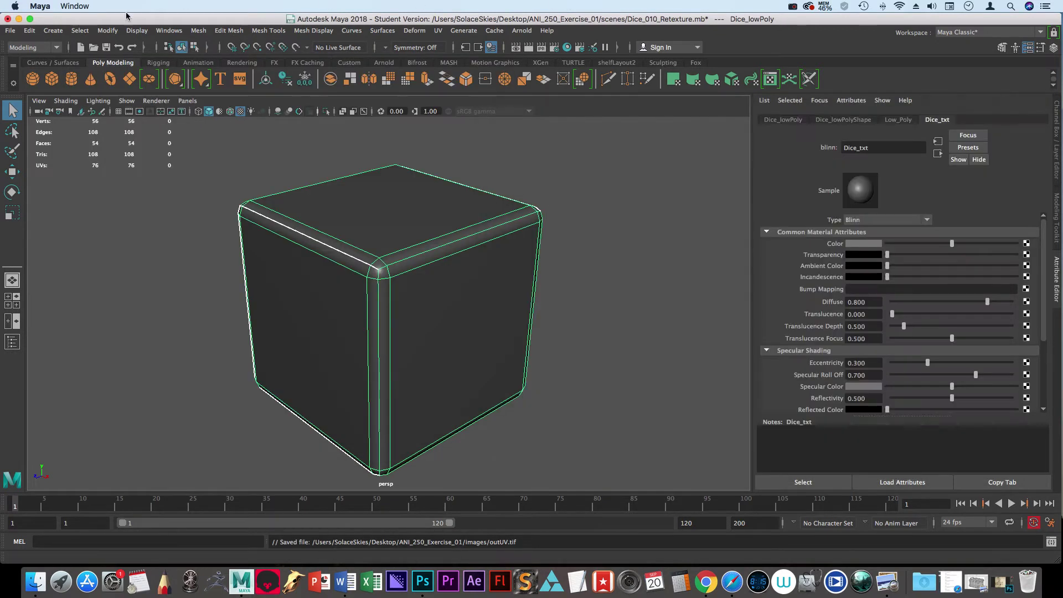
Step: Minimize Maya and open the images folder inside the ANI_250_Exercise_01 project folder in Finder
click(18, 19)
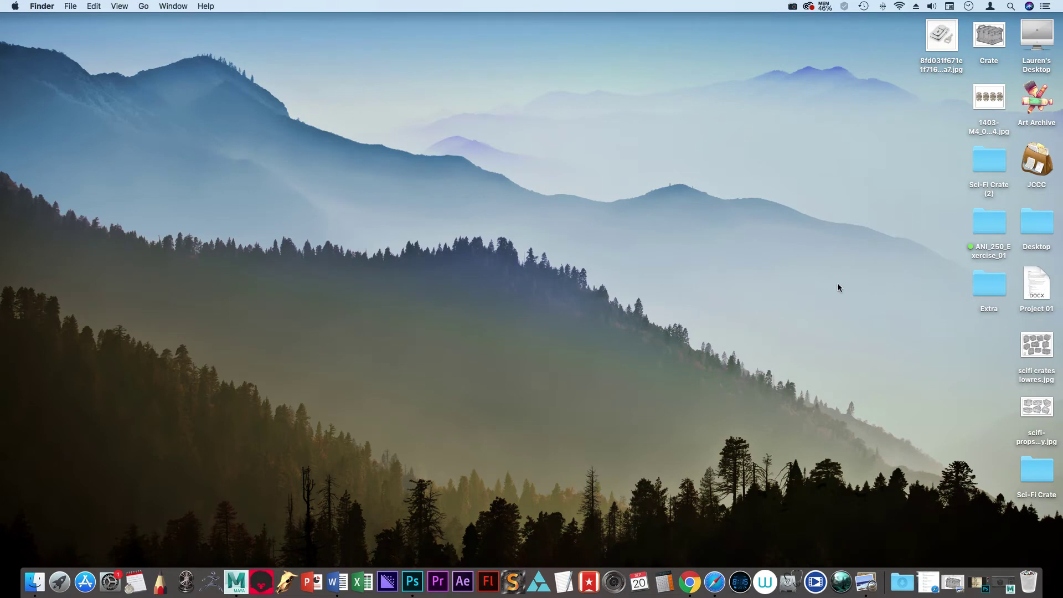
click(993, 218)
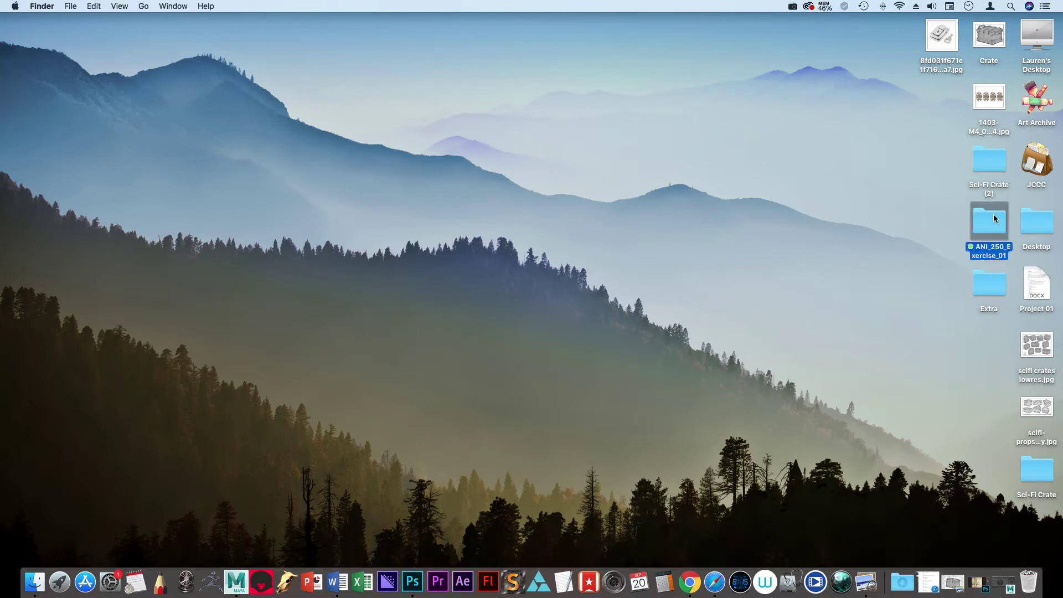
right_click(988, 221)
click(987, 223)
drag(360, 50, 342, 46)
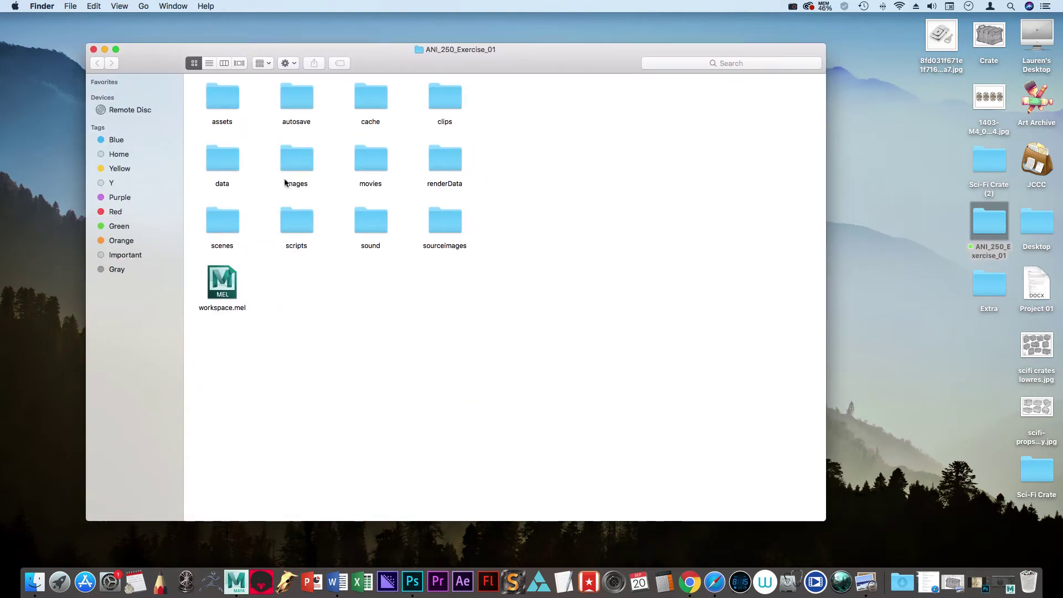
double_click(294, 161)
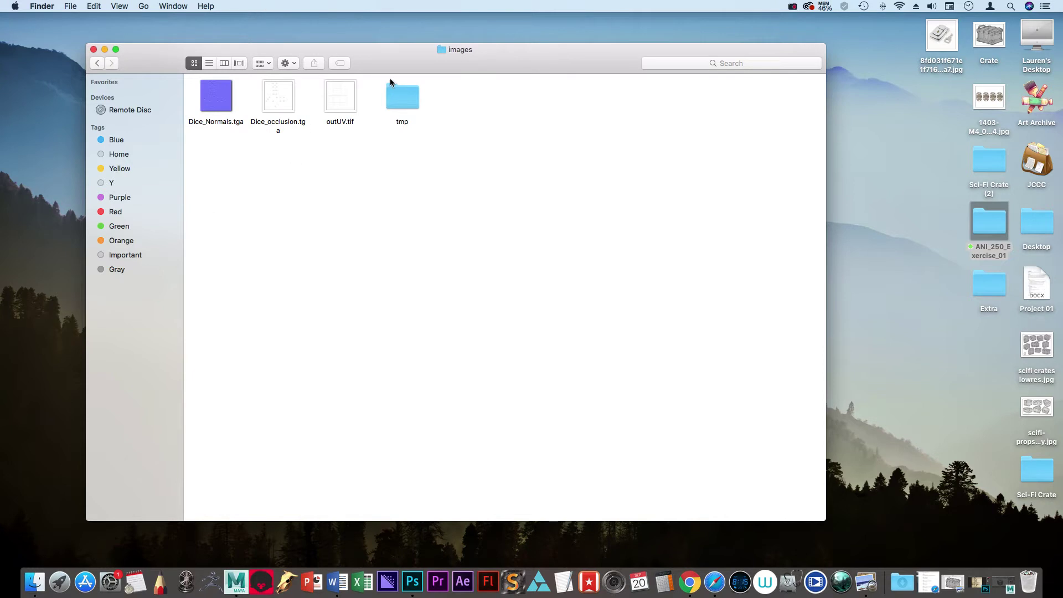
Step: Open outUV.tif from the images folder in Preview to check the exported UV layout, and close it again
click(341, 94)
right_click(334, 101)
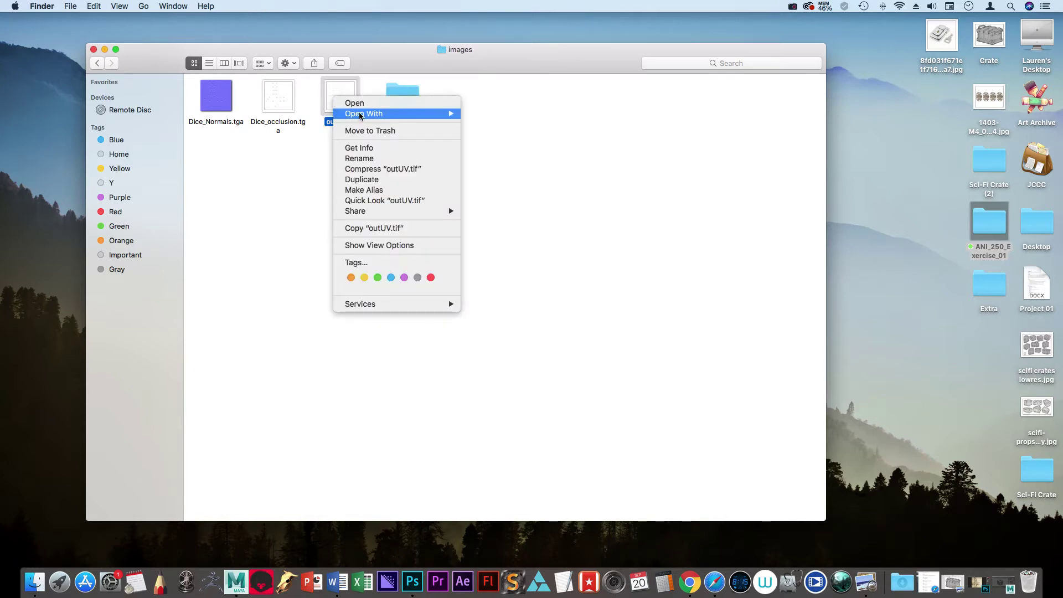
mouse_move(363, 114)
click(487, 113)
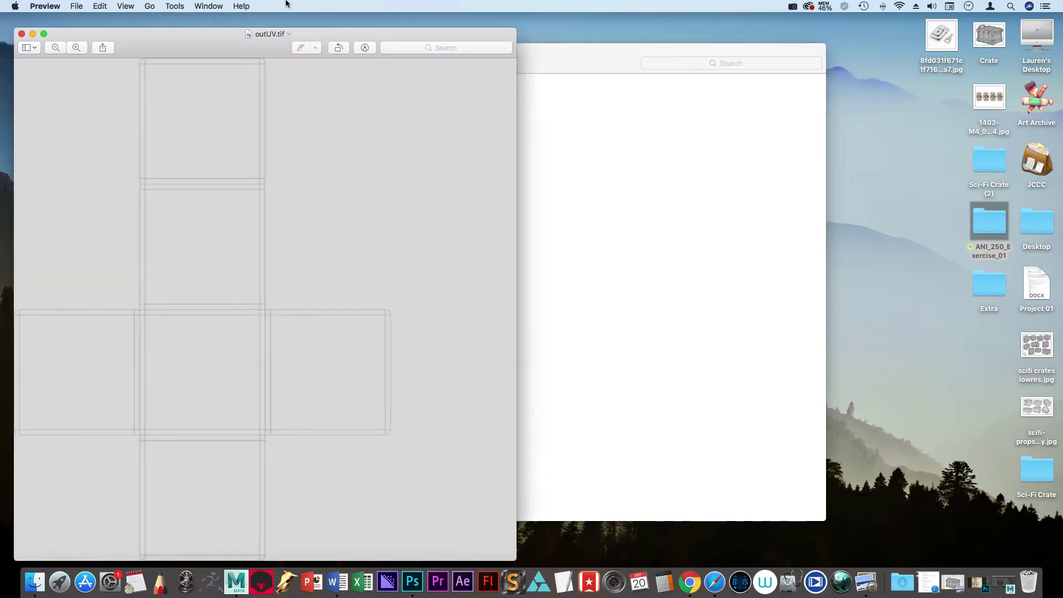
click(20, 33)
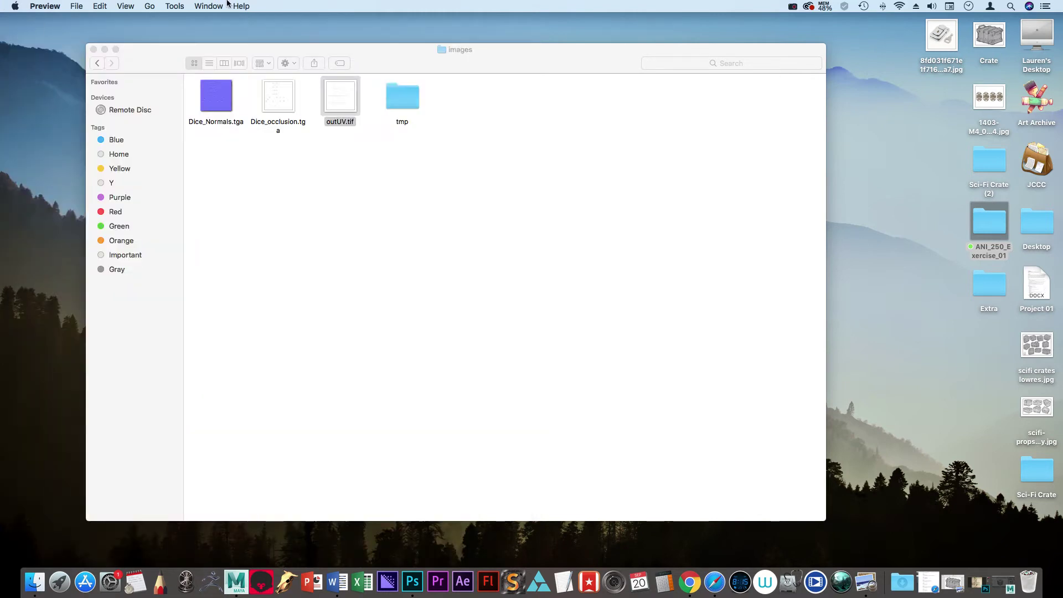
Step: Go back to the ANI_250_Exercise_01 folder, locate its images and sourceimages folders, and close the Finder window
click(97, 63)
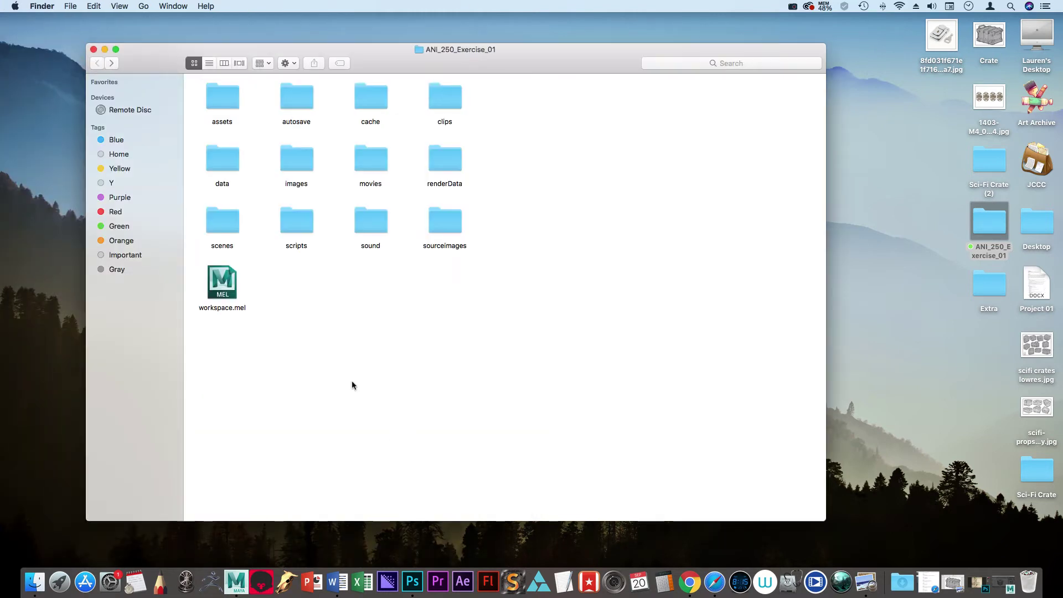
click(305, 155)
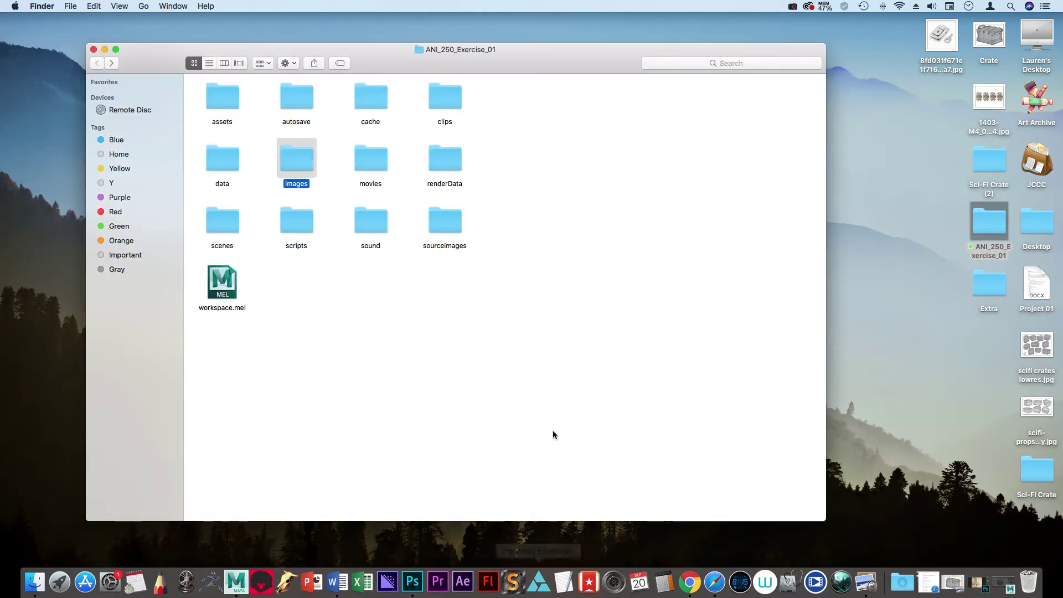
click(455, 219)
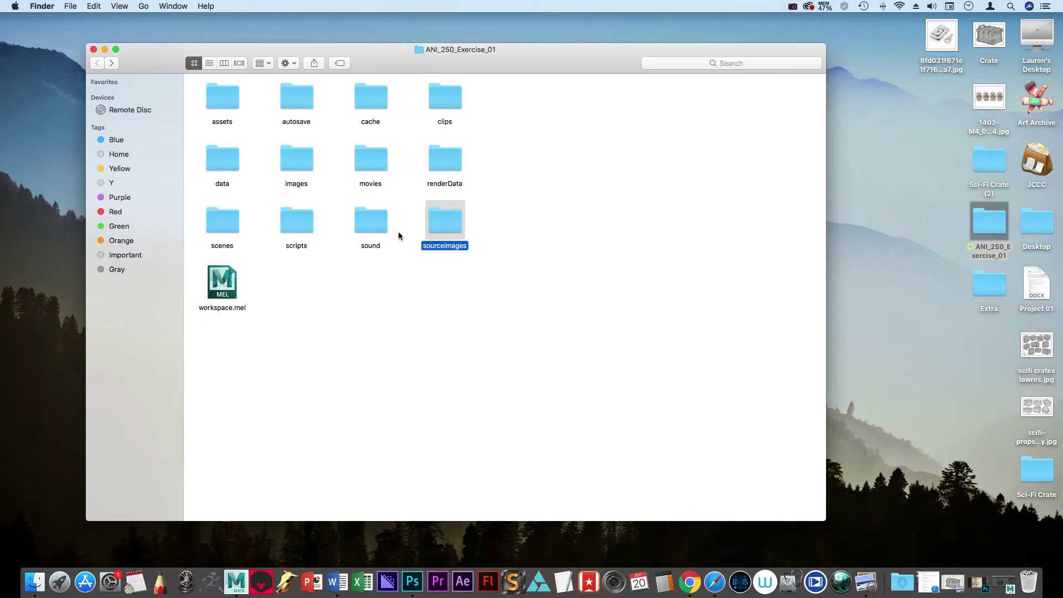
drag(131, 59, 165, 71)
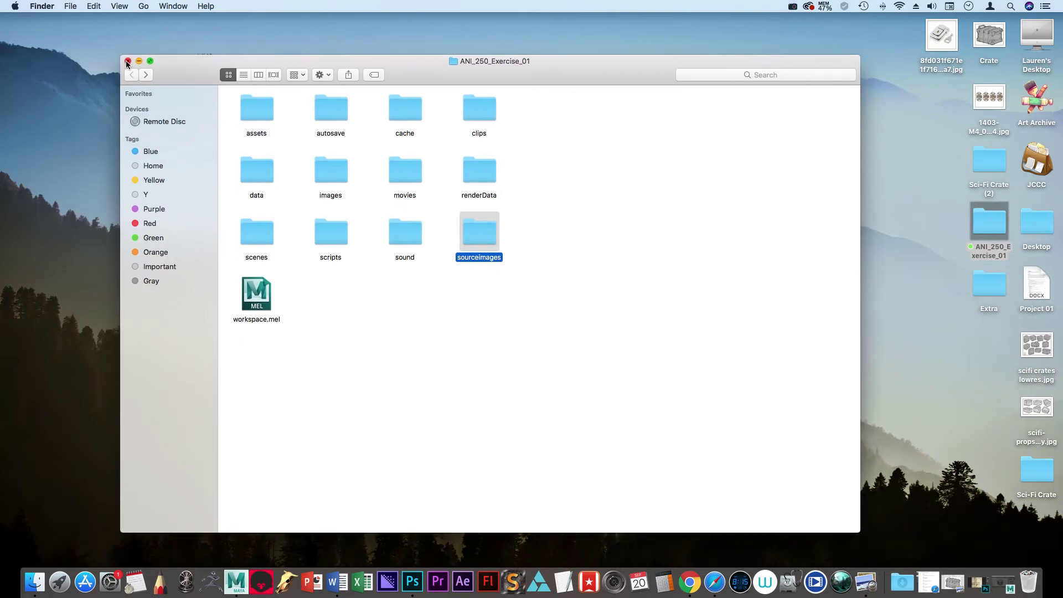
click(128, 61)
Step: Switch to Photoshop and close the Dice_Master_2048.psd document with the Other Maps group selected without saving it
drag(941, 36, 842, 238)
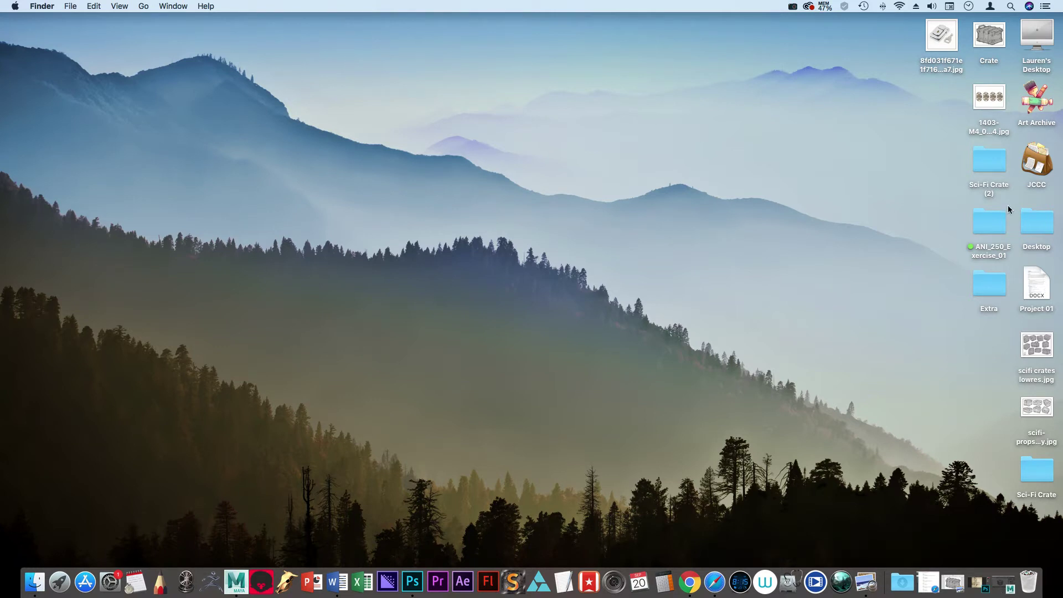
click(974, 588)
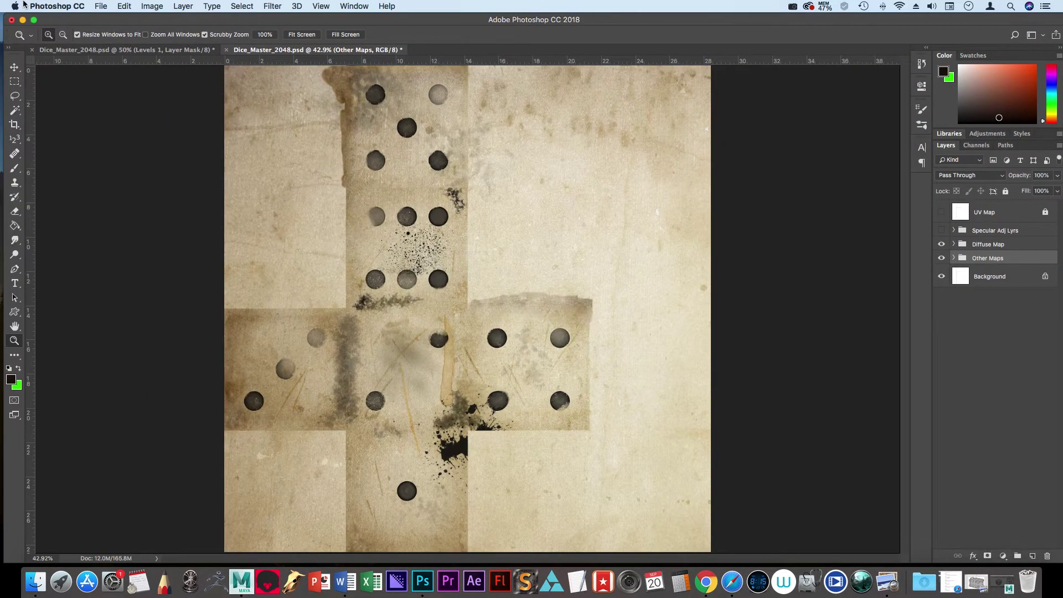
click(227, 50)
click(515, 199)
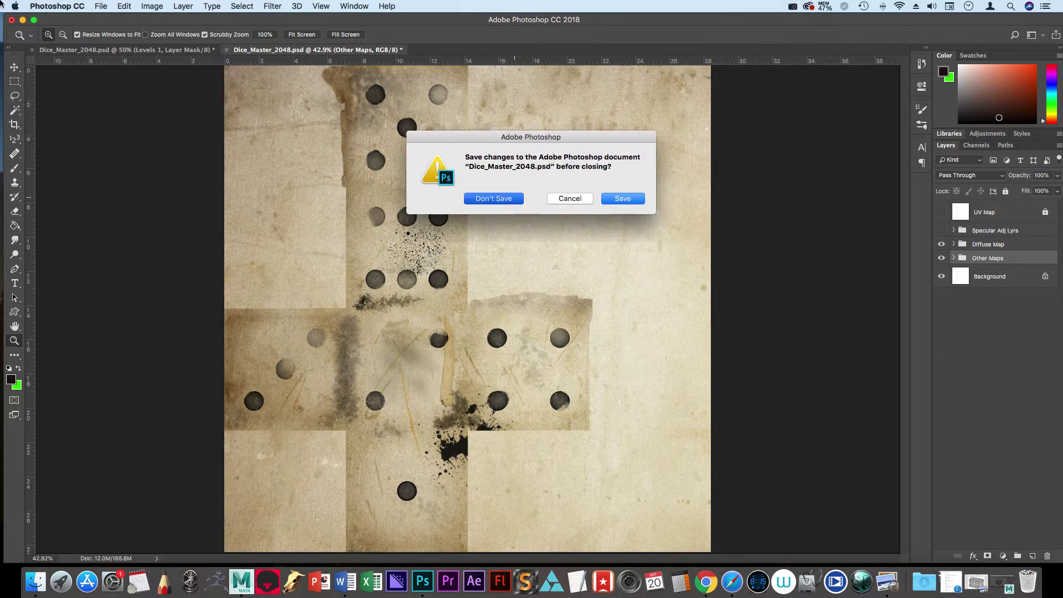
Step: Open Dice_Master_4096.psd from the sourceimages folder
click(101, 6)
click(111, 30)
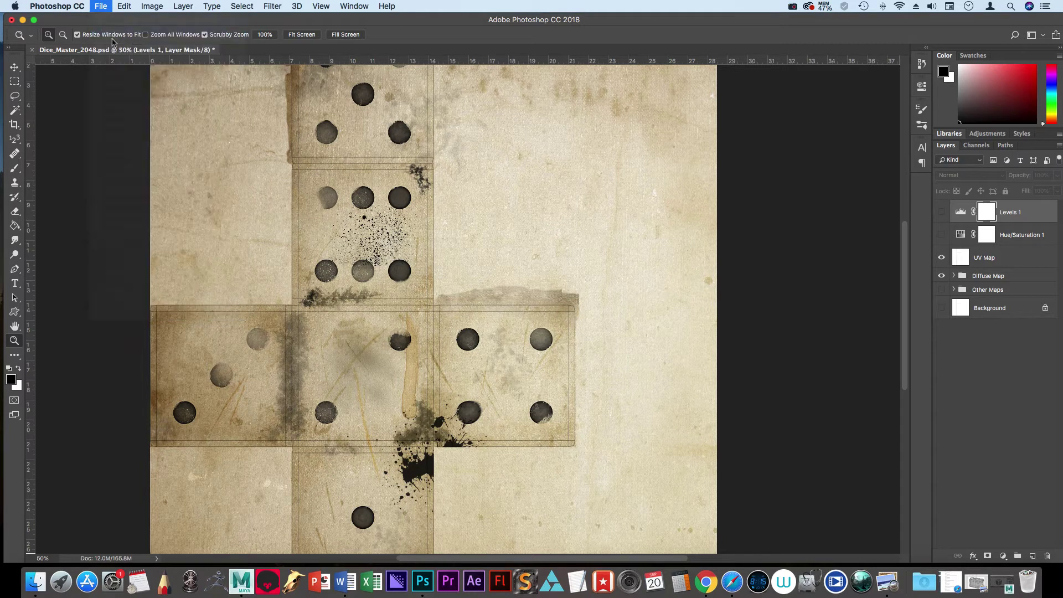
click(627, 204)
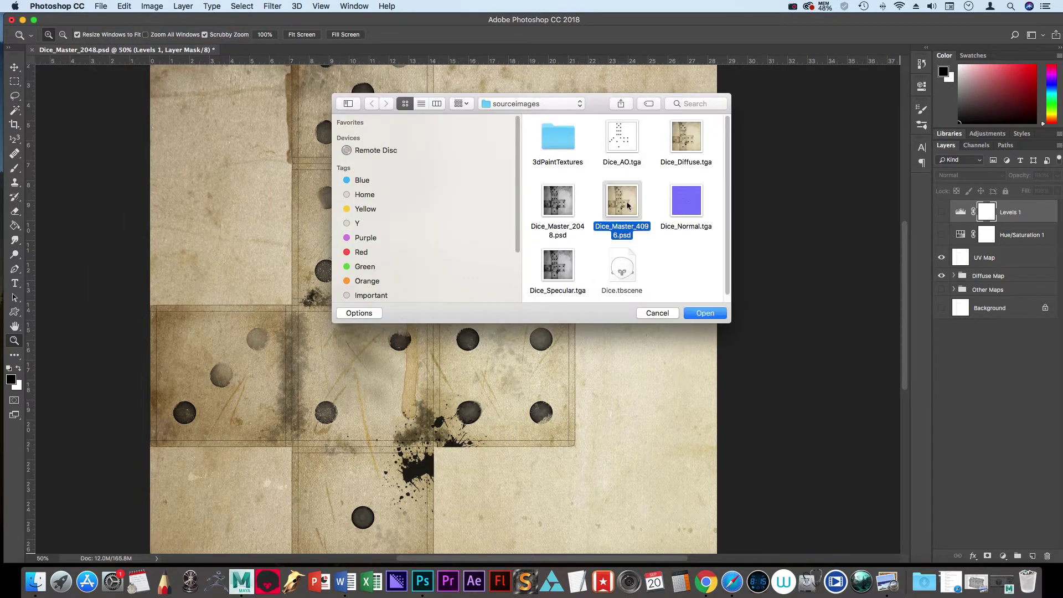
click(706, 314)
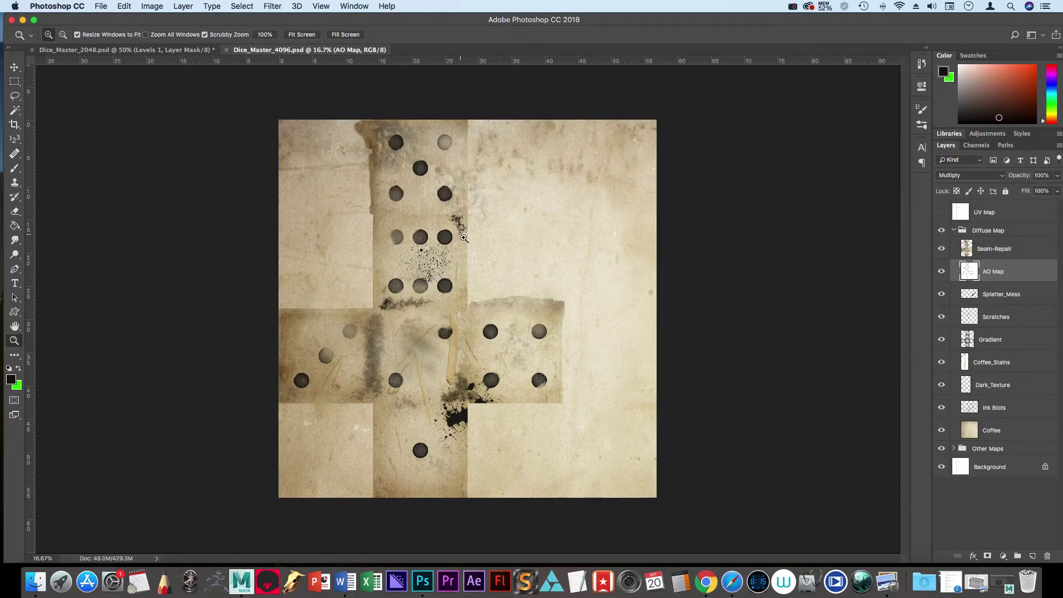
Step: Compare Dice_Master_2048.psd with Dice_Master_4096.psd and collapse the Diffuse Map group in the 4096 document
click(90, 51)
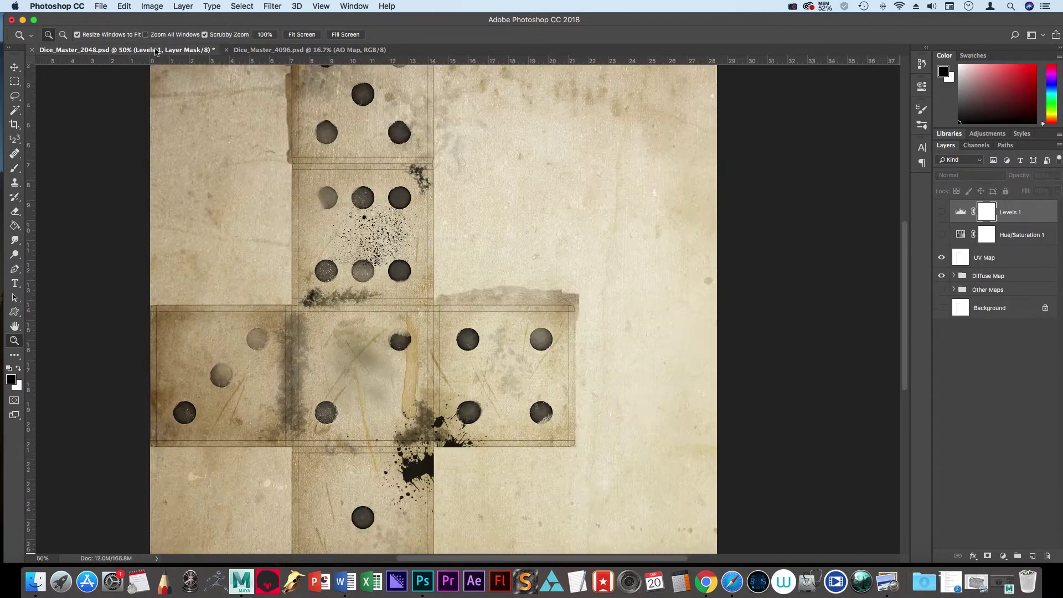
click(246, 49)
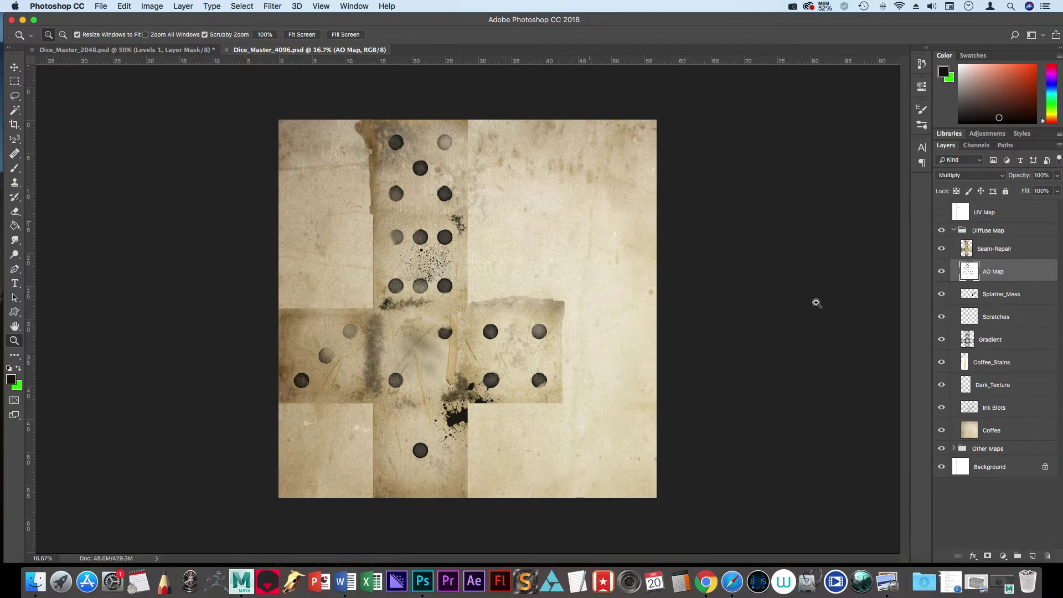
click(953, 229)
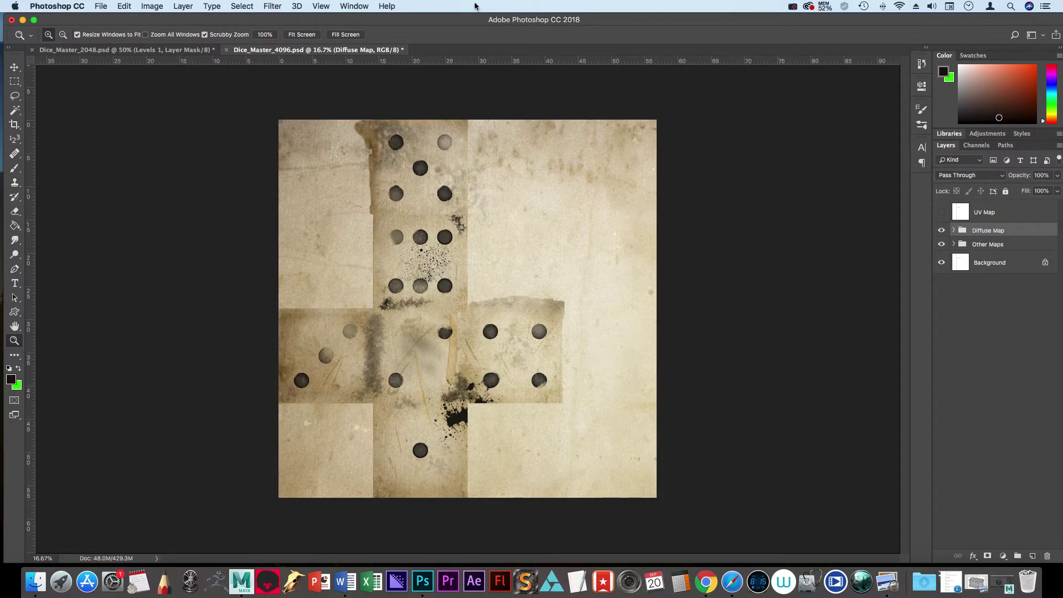
Step: Open outUV.tif from the images folder of the ANI_250_Exercise_01 project
click(99, 7)
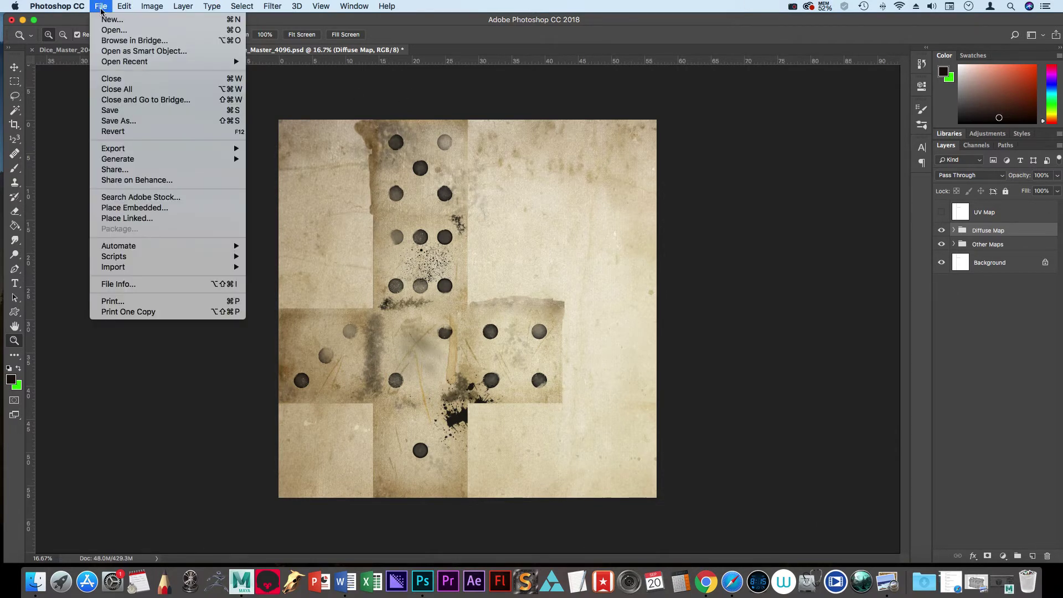
click(121, 32)
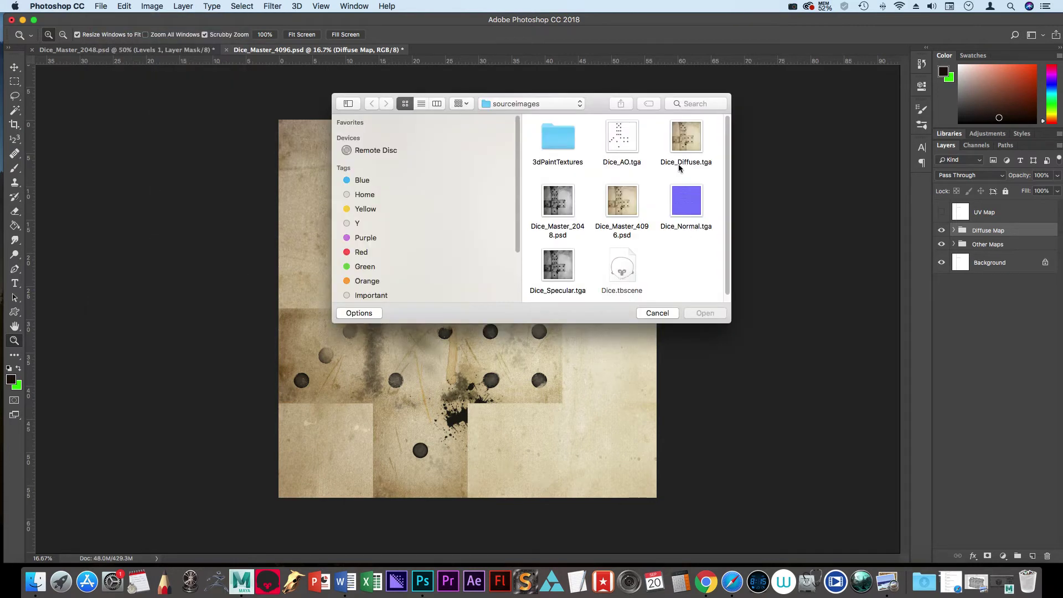
click(531, 104)
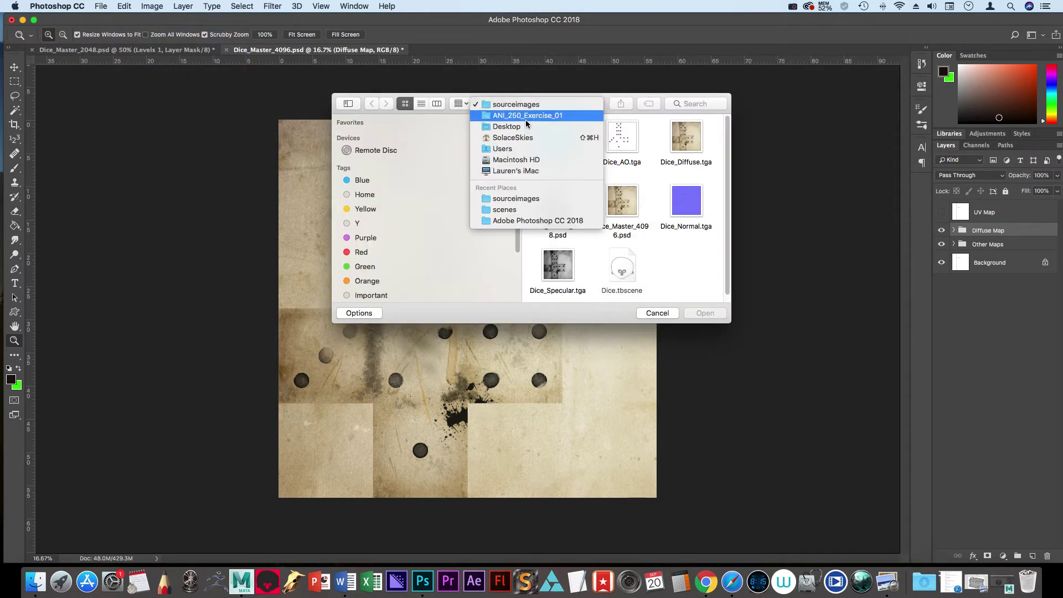
click(534, 111)
double_click(701, 214)
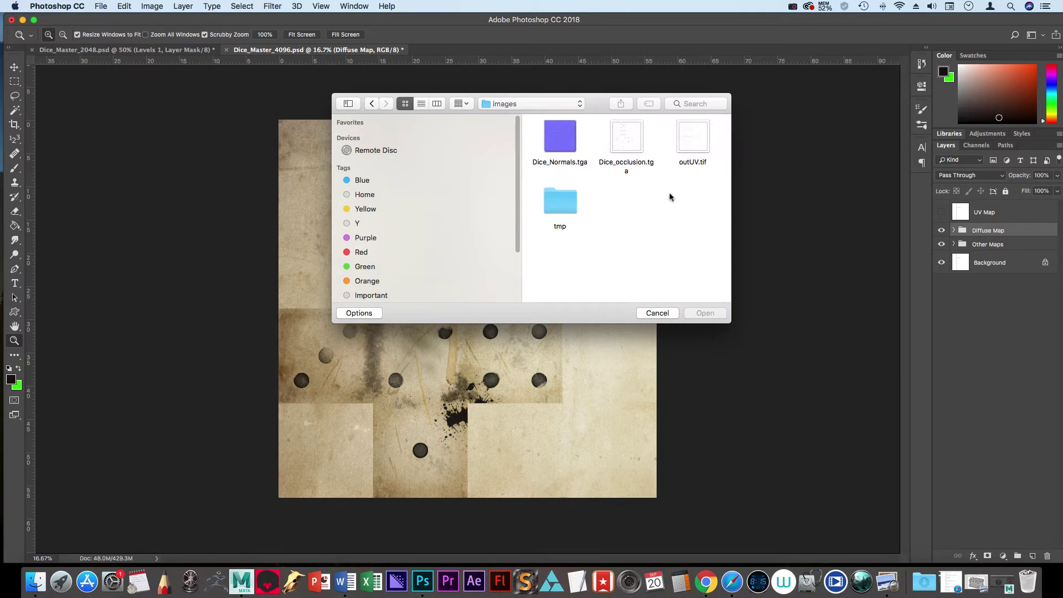
click(686, 148)
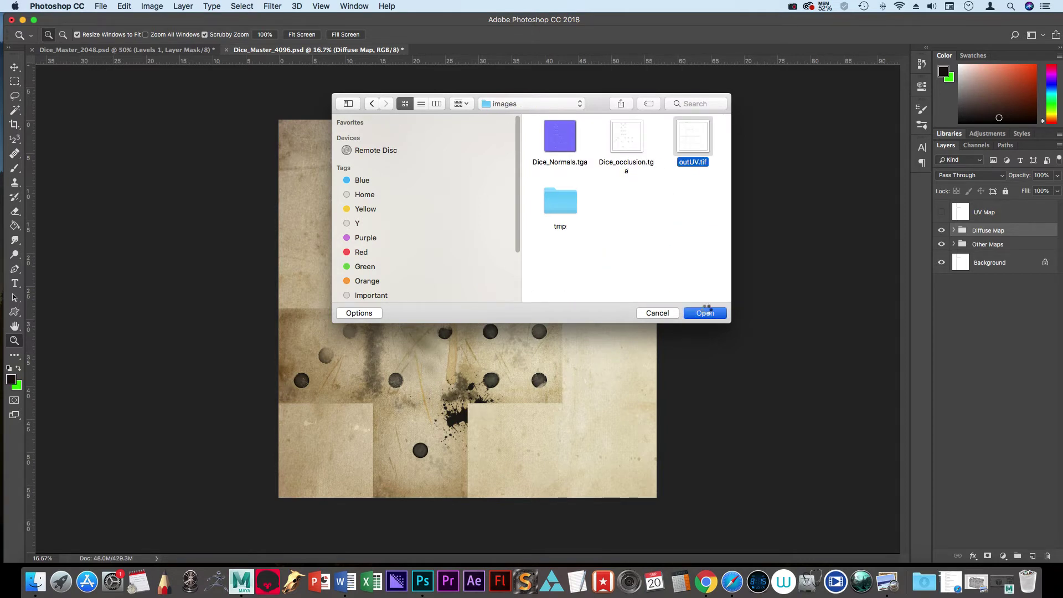
click(705, 313)
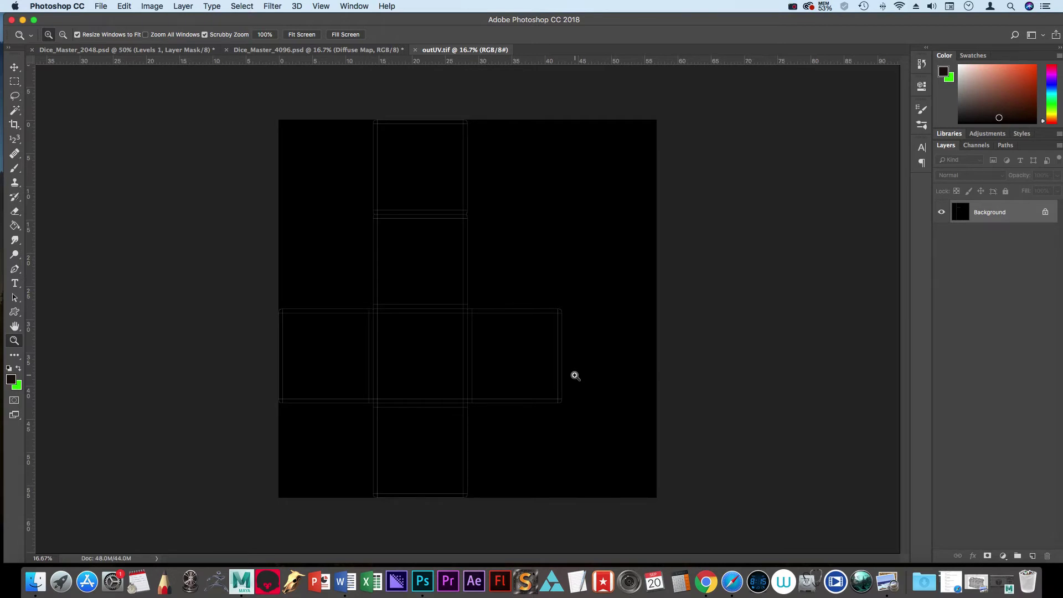
Step: Invert the colors of the UV layout in outUV.tif and duplicate its Background layer
key(super+i)
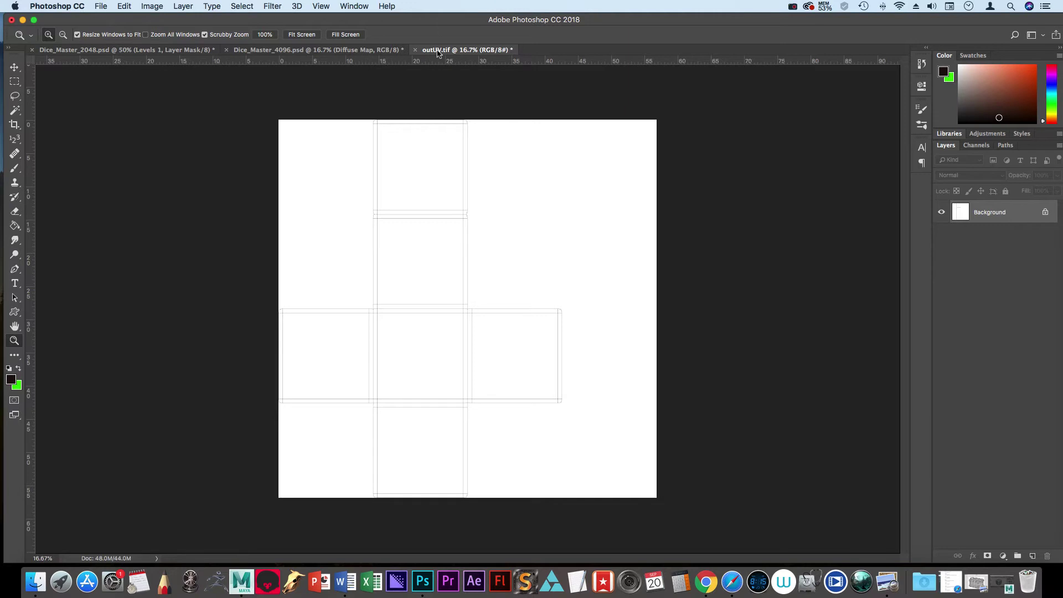
drag(998, 211, 1036, 557)
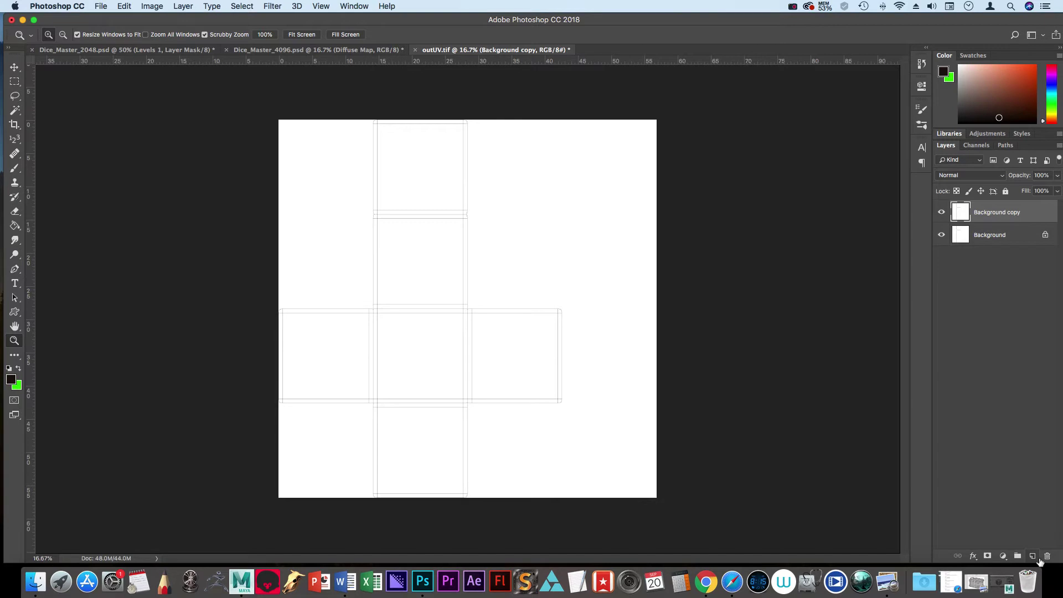
Step: Show the UV Map layer in Dice_Master_4096.psd, inspect its lines over the texture up close, and fit the image to the screen
click(356, 50)
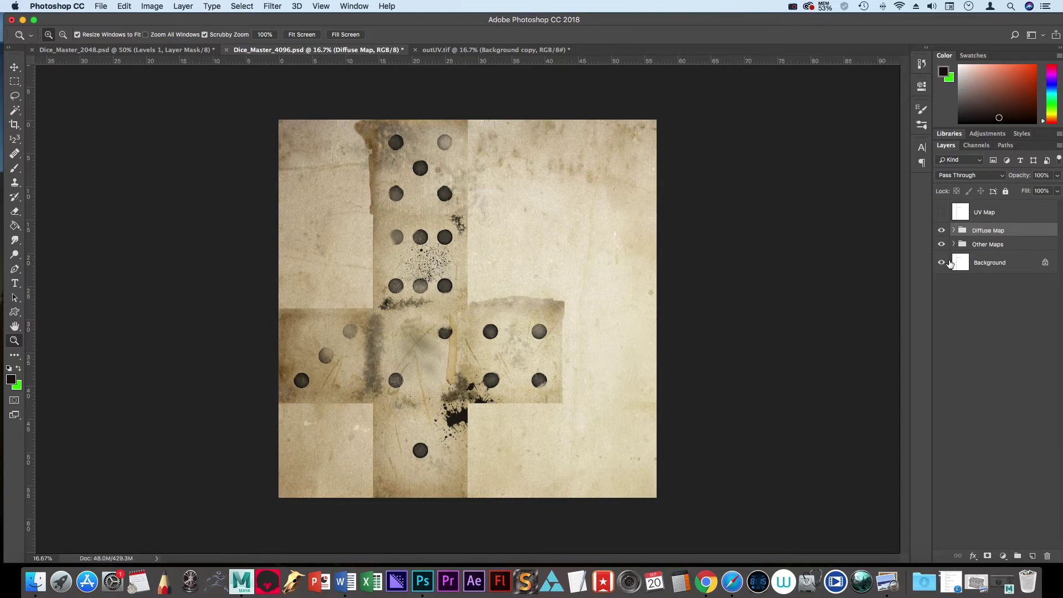
click(942, 212)
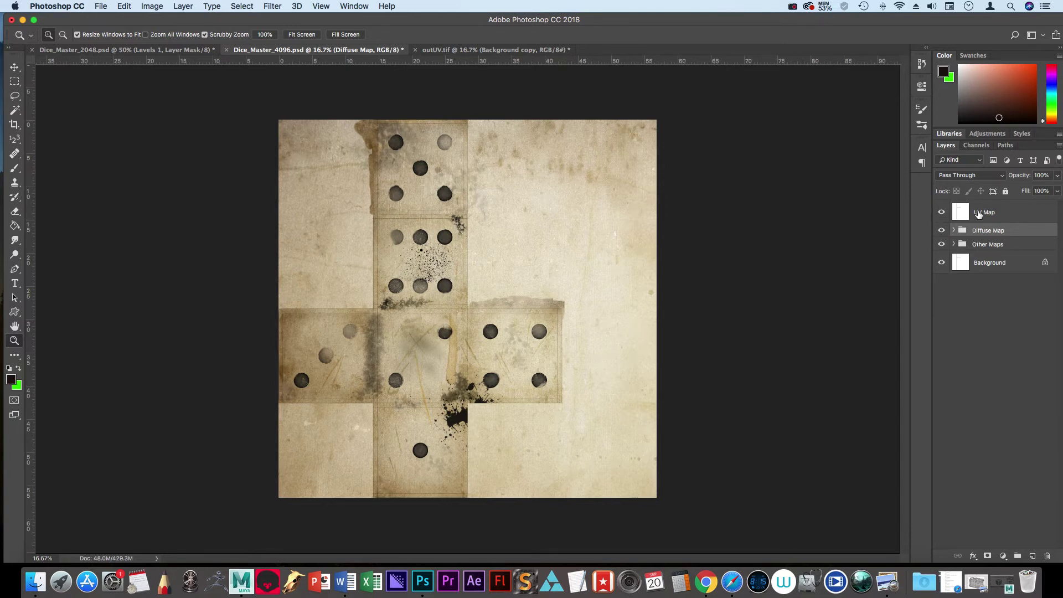
click(472, 256)
click(467, 254)
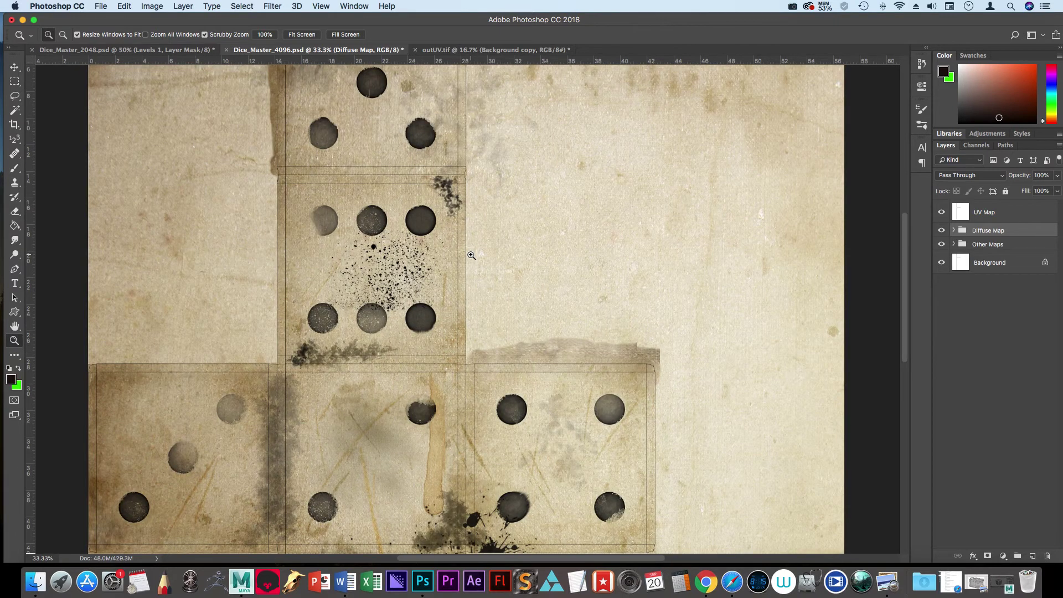
click(468, 254)
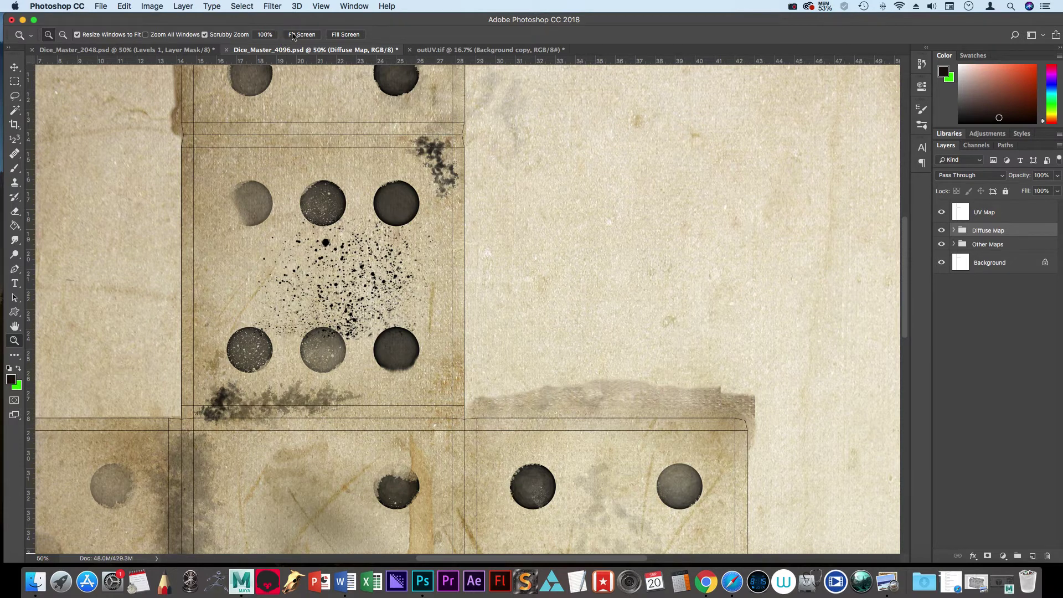
click(301, 35)
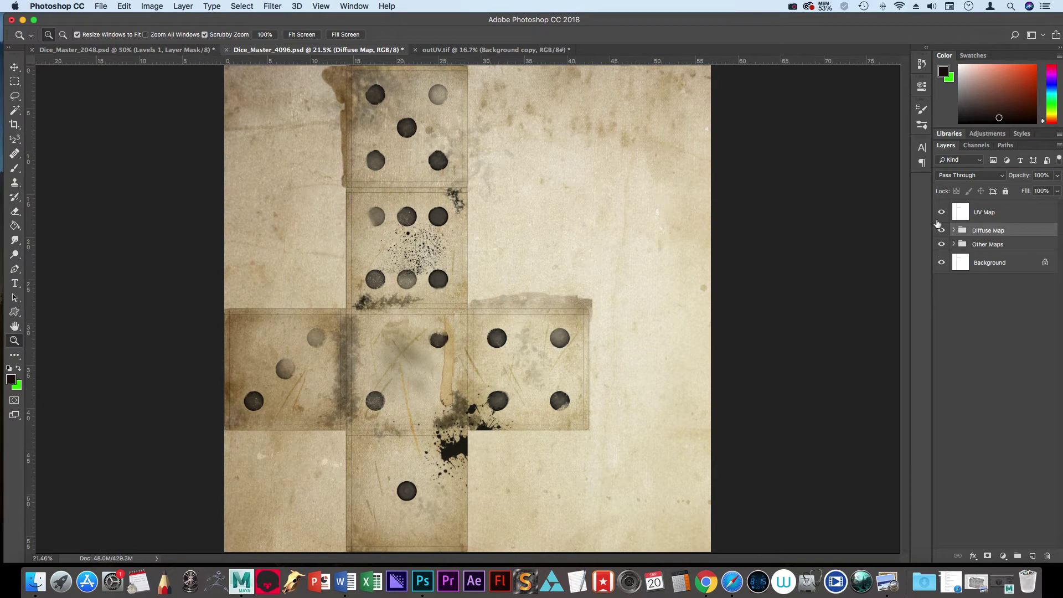
Step: In outUV.tif, add an empty layer beneath the Background copy layer and scribble on it with the black Brush
click(449, 51)
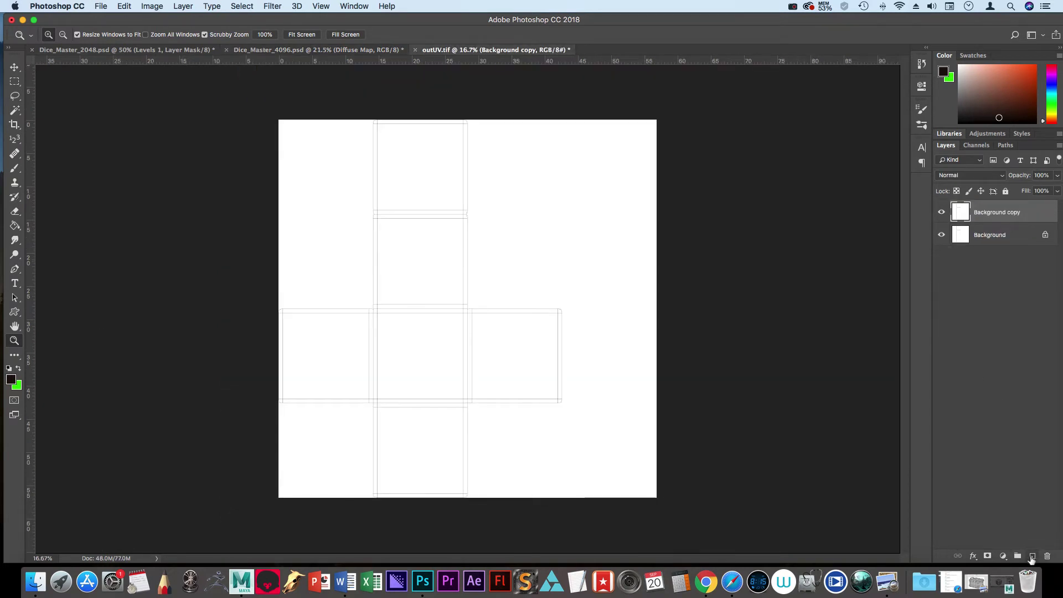
click(1031, 556)
drag(1005, 215, 996, 247)
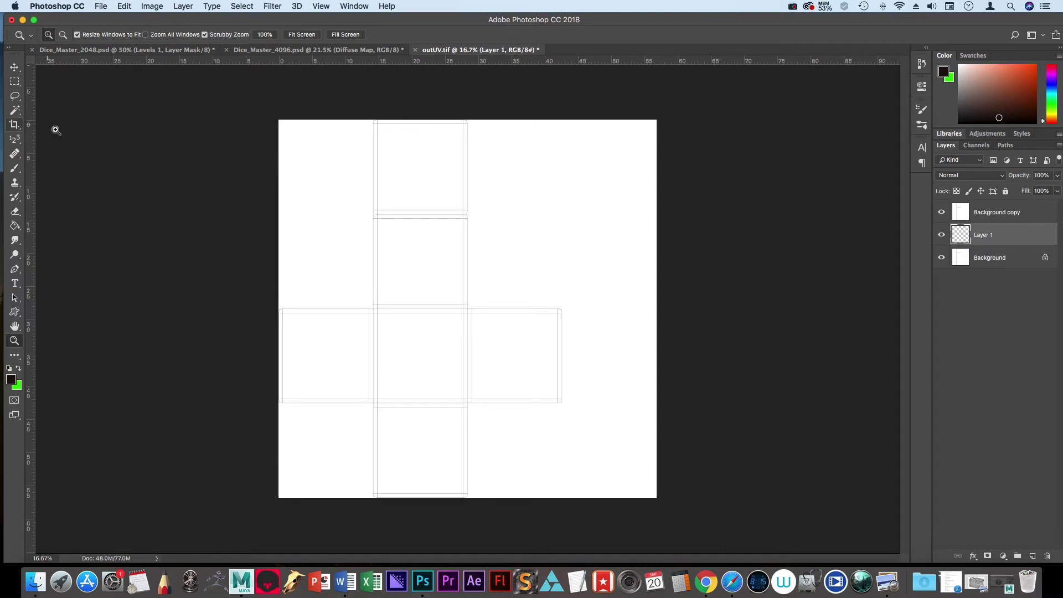
click(15, 167)
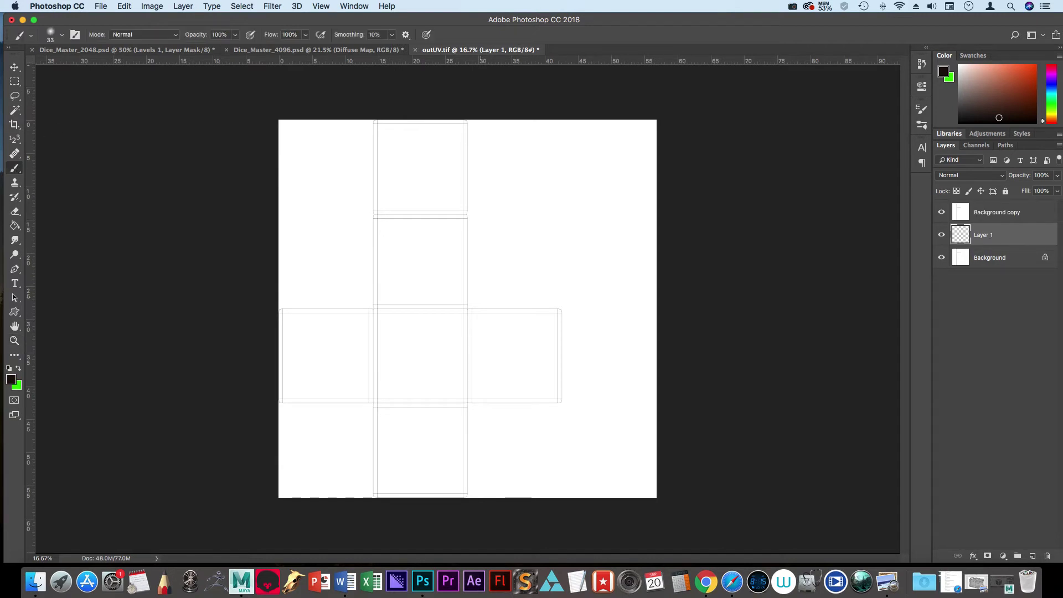
Step: Set the Background copy layer's blend mode to Multiply
click(1005, 212)
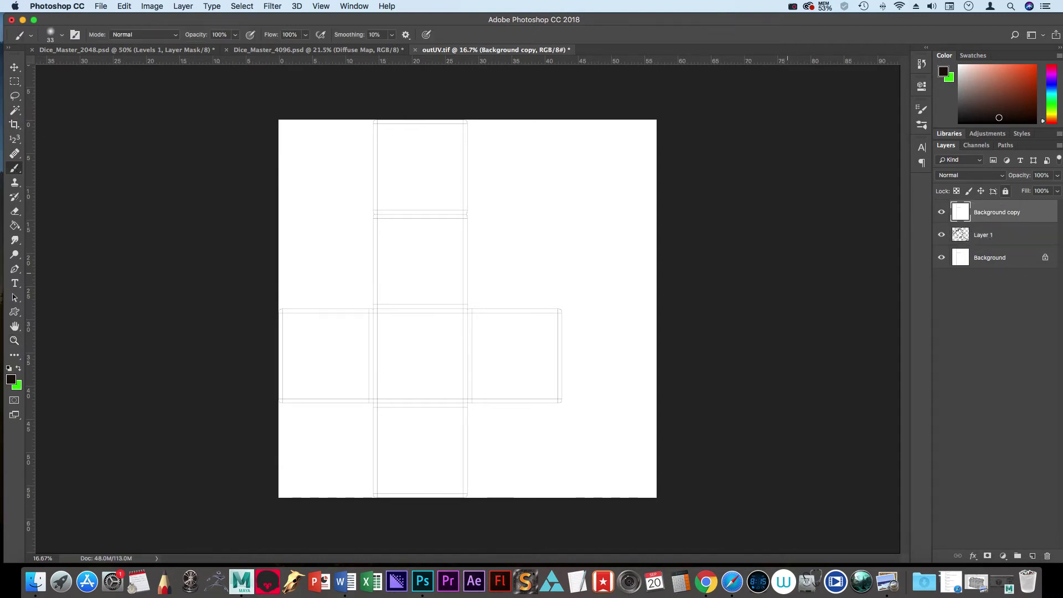
click(971, 175)
click(957, 174)
click(958, 175)
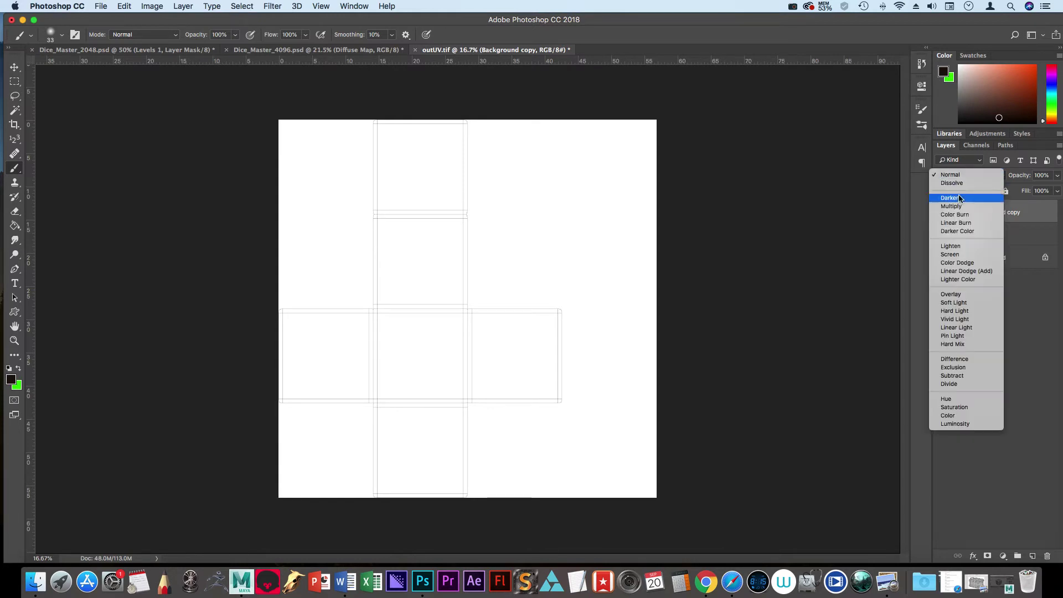
click(957, 206)
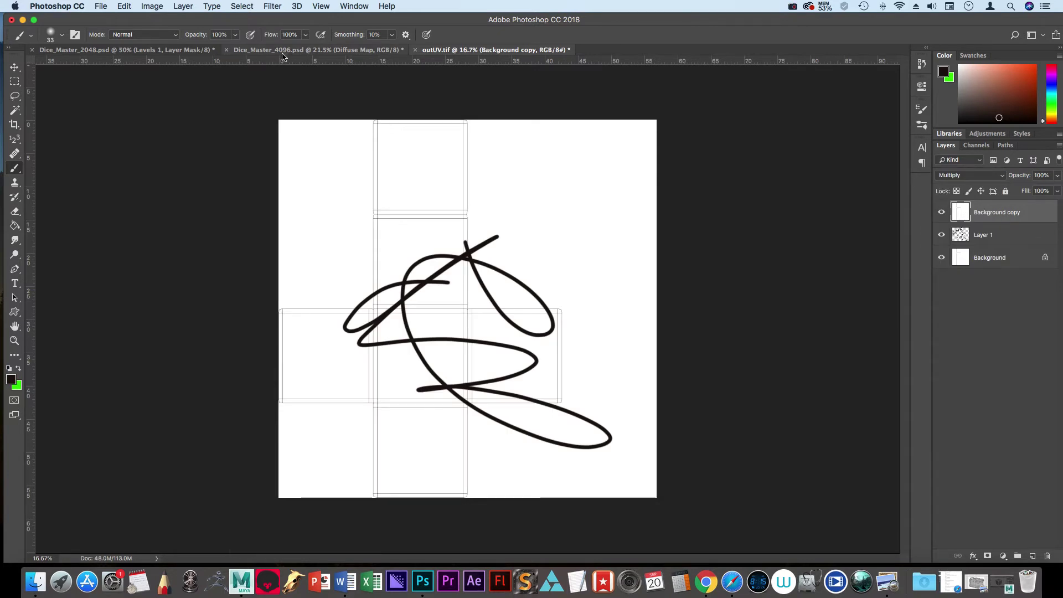
Step: Switch to Dice_Master_4096.psd and hide the UV Map layer
click(311, 48)
drag(976, 212, 976, 212)
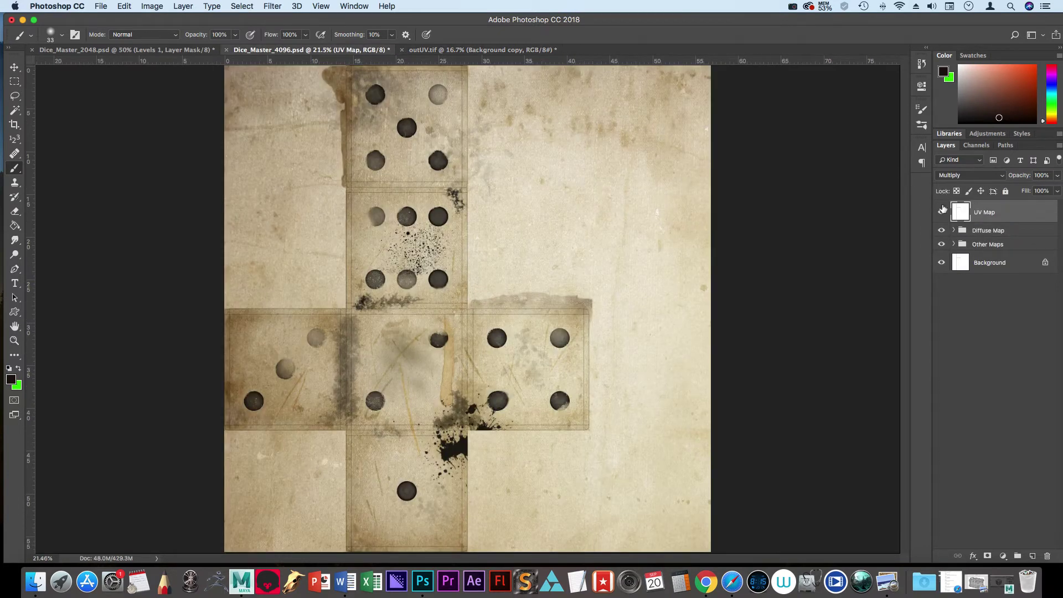
click(942, 212)
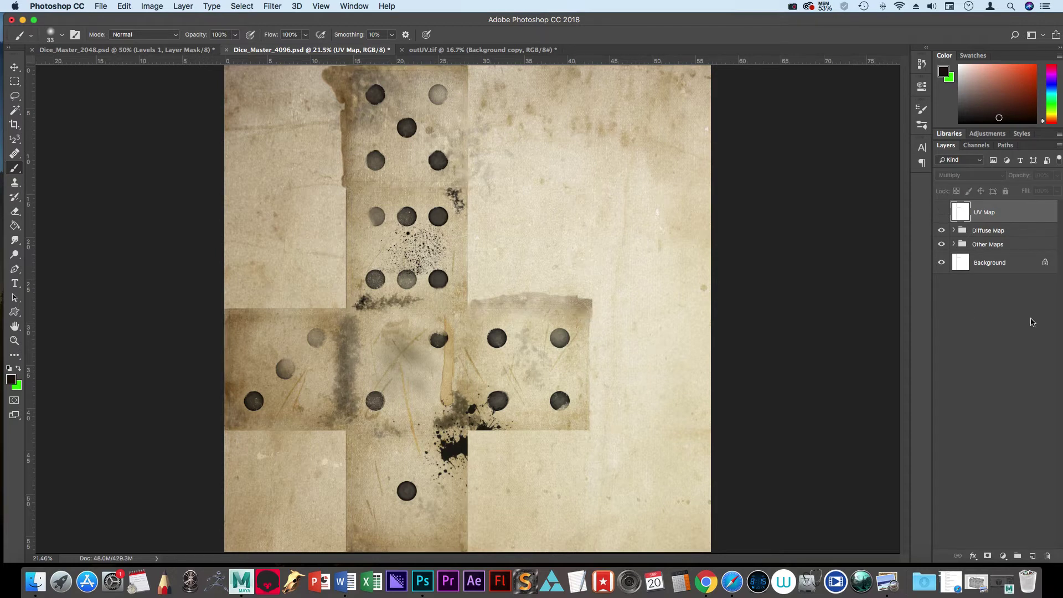
Step: Preview the Normal Map and AO Map - Original layers of the Other Maps group one at a time, with the Diffuse Map group hidden
click(953, 244)
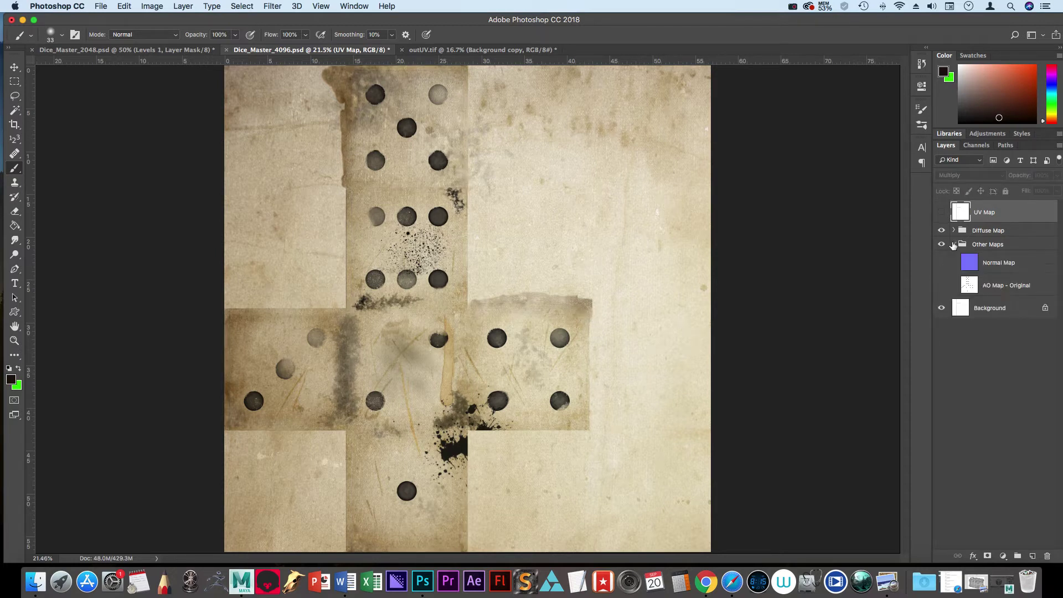
click(941, 264)
click(940, 263)
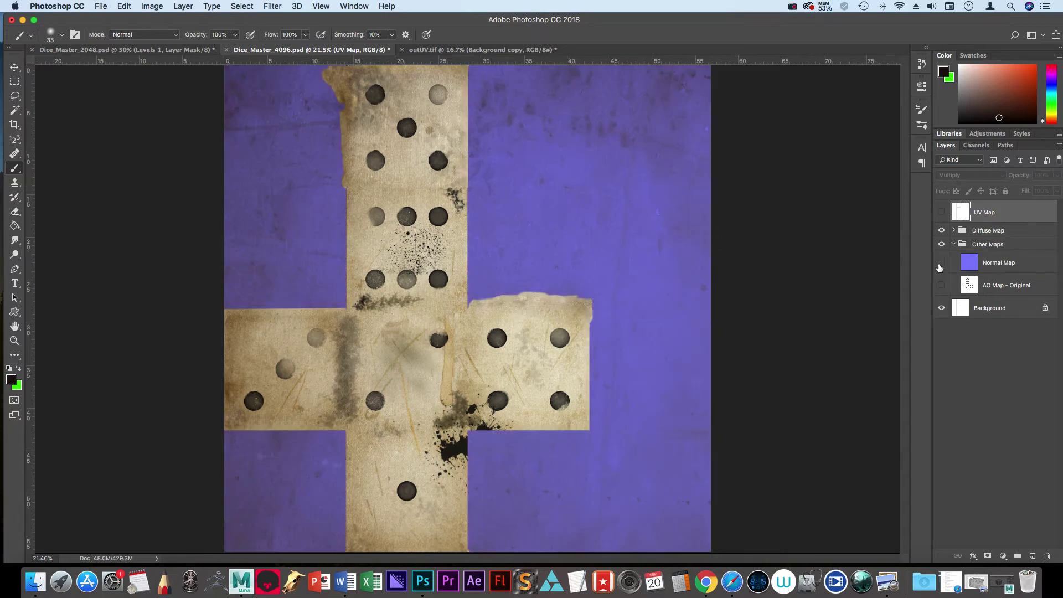
click(941, 231)
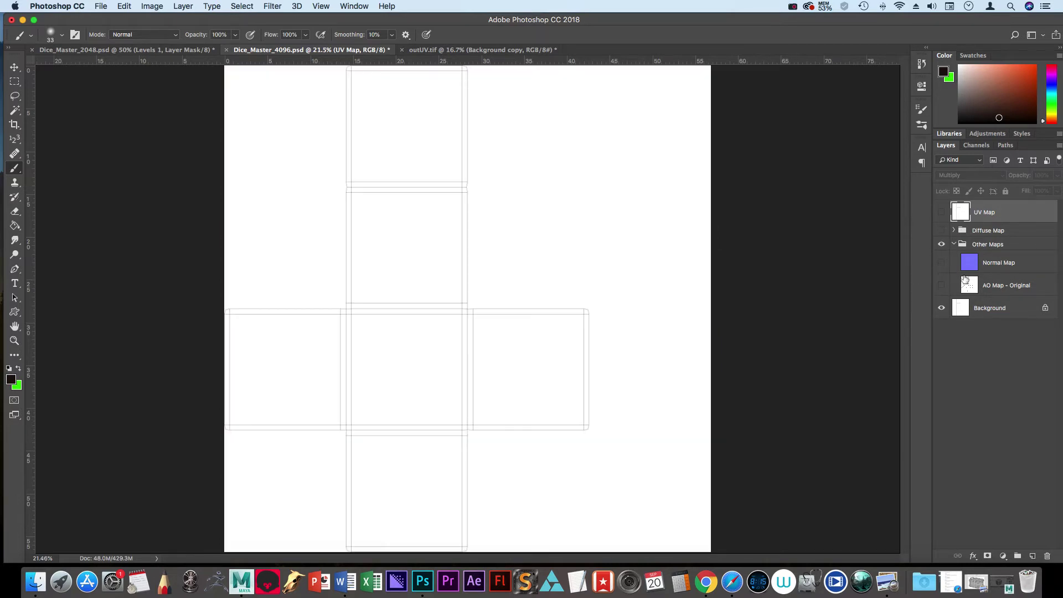
click(941, 264)
click(942, 264)
click(942, 285)
click(942, 286)
click(953, 244)
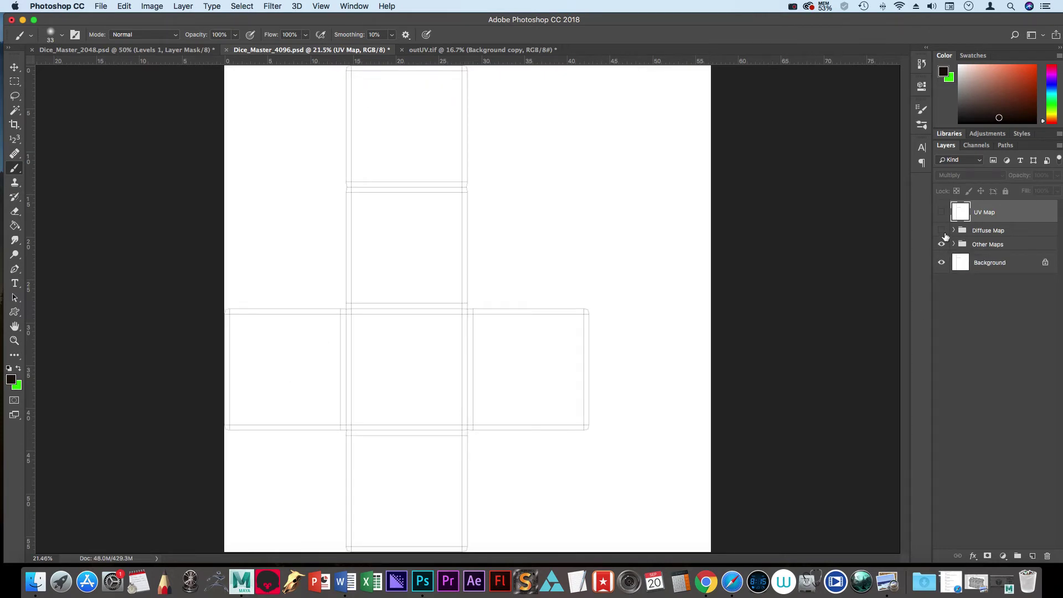
Step: Show the Diffuse Map group again and review the layers inside it
click(941, 230)
click(953, 231)
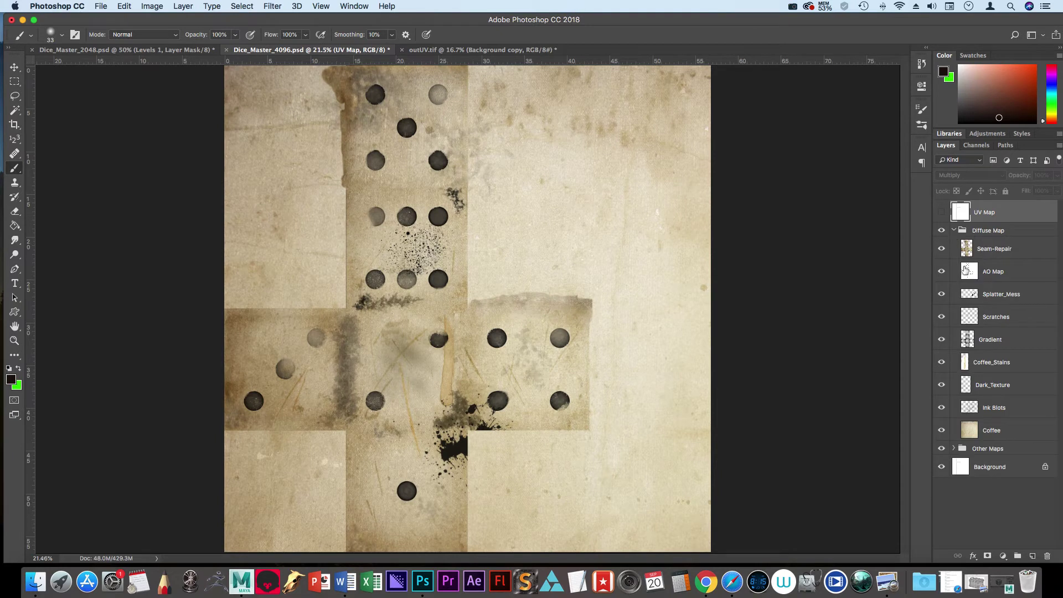
click(953, 231)
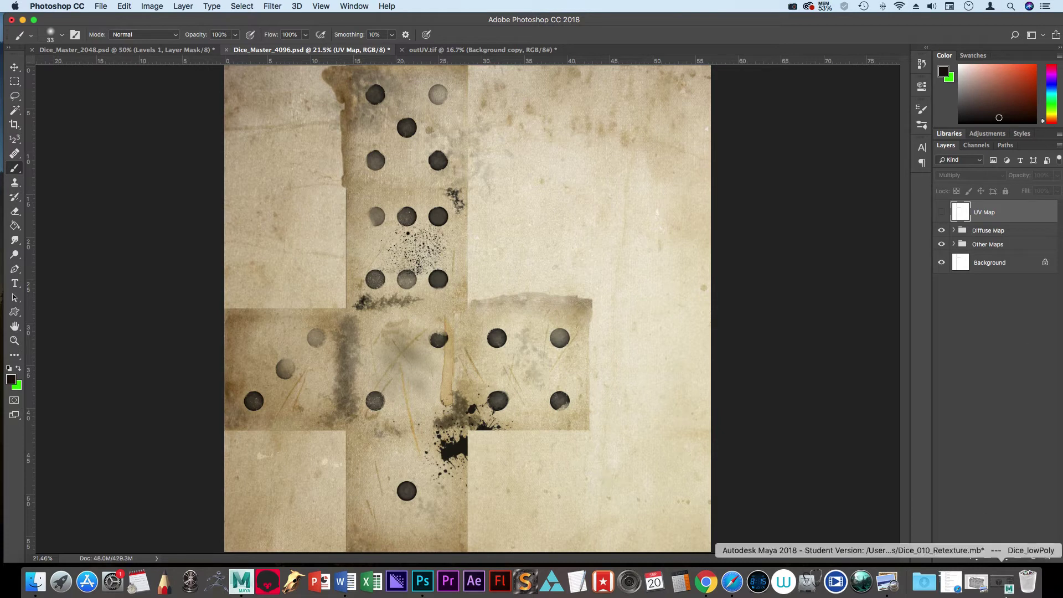
Step: Create a layer group named Specular Adj between the UV Map layer and the Diffuse Map group
click(1018, 557)
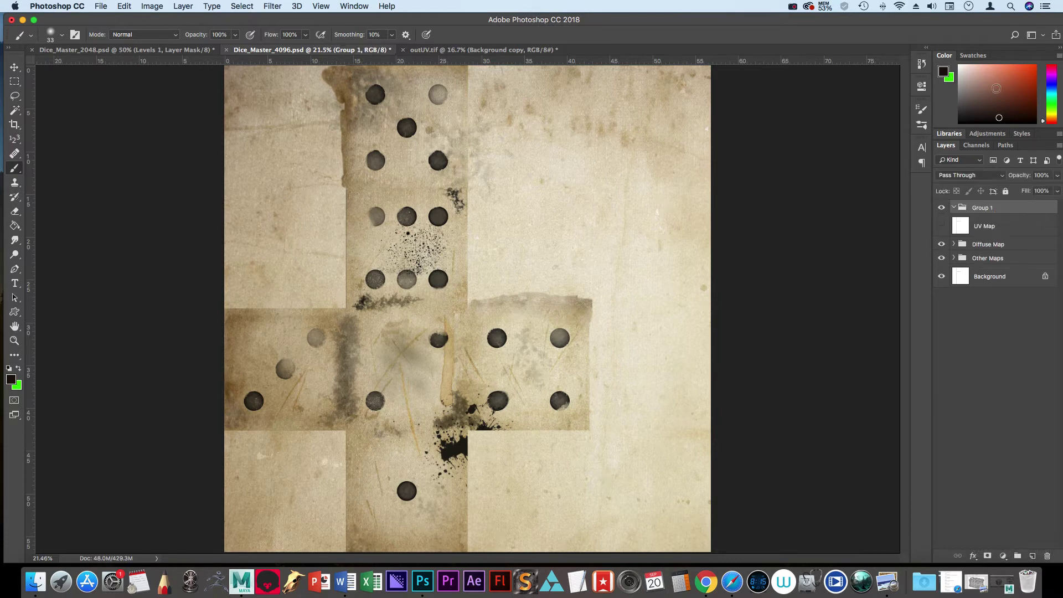
drag(978, 225, 988, 207)
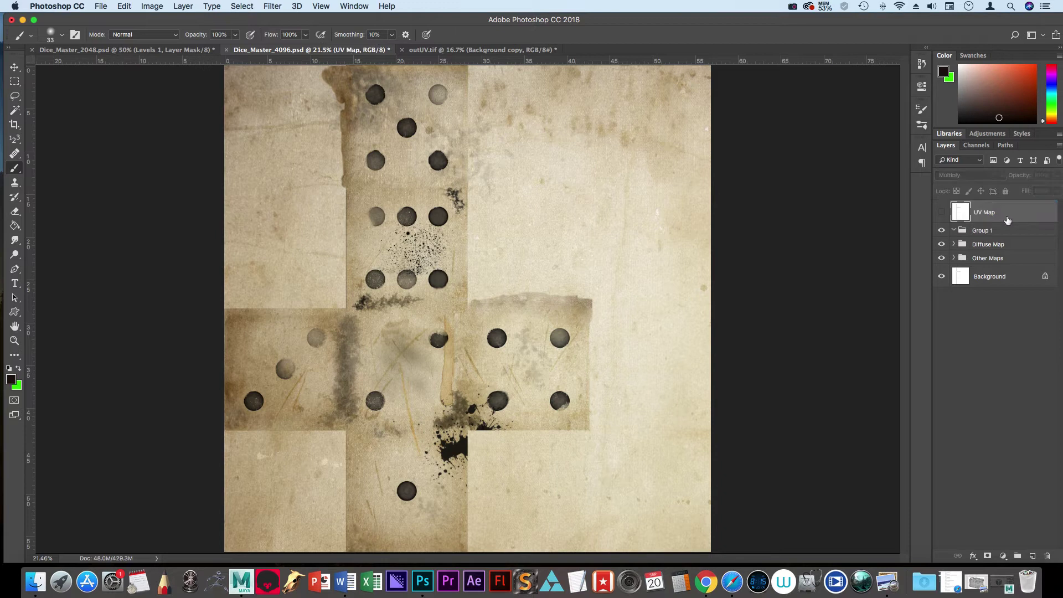
double_click(983, 229)
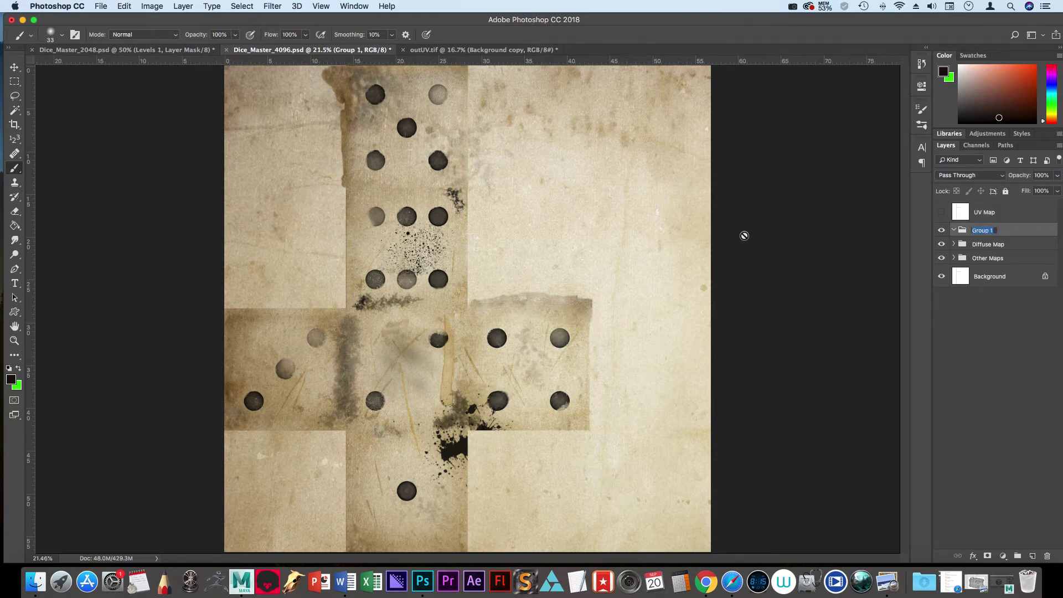
text(SPecular)
key(super+a)
text(Specular Adj)
key(Return)
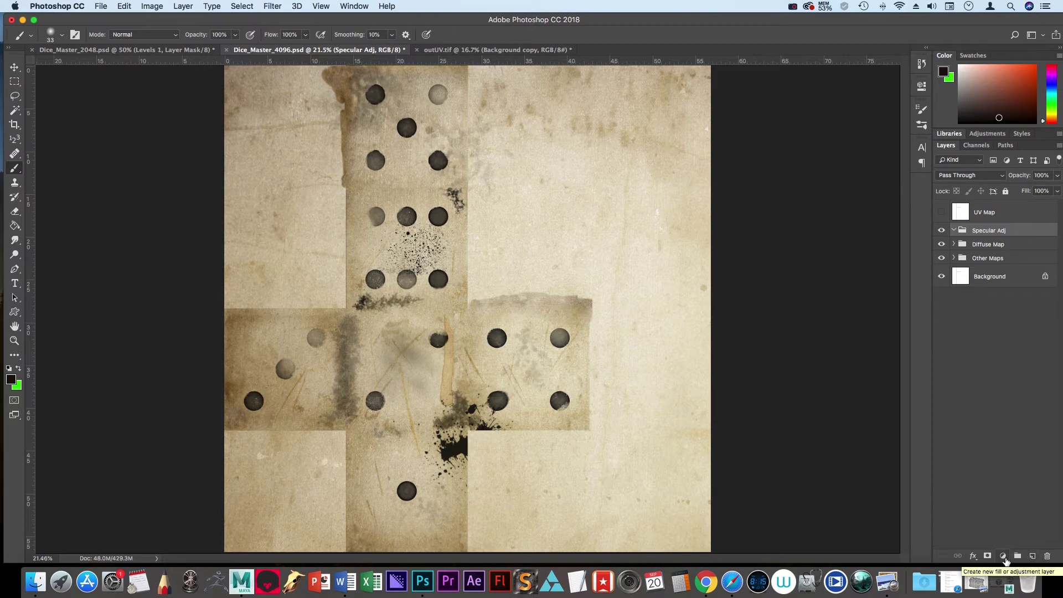
click(1003, 555)
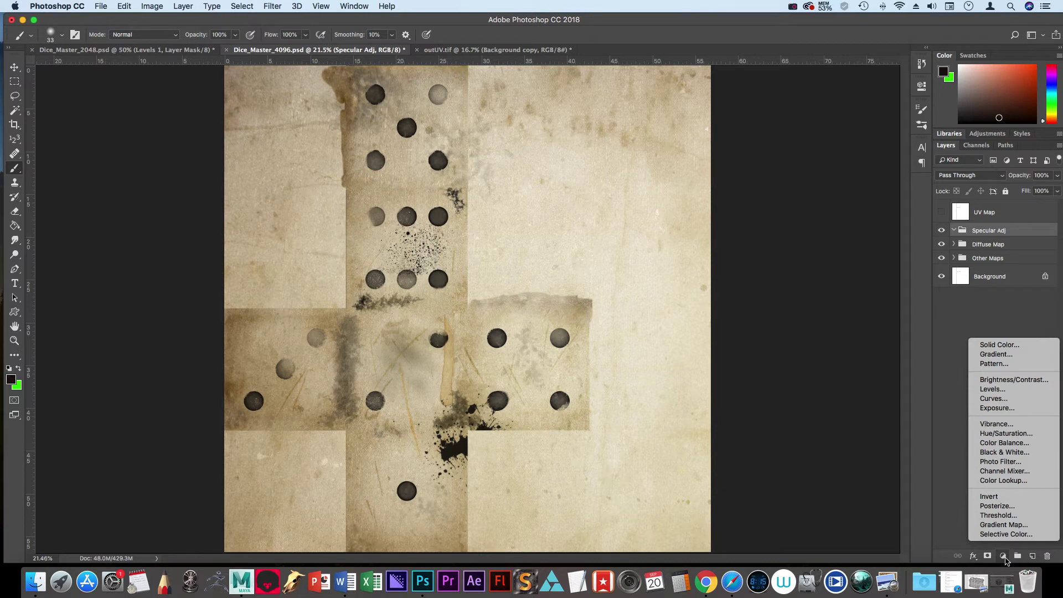
click(154, 7)
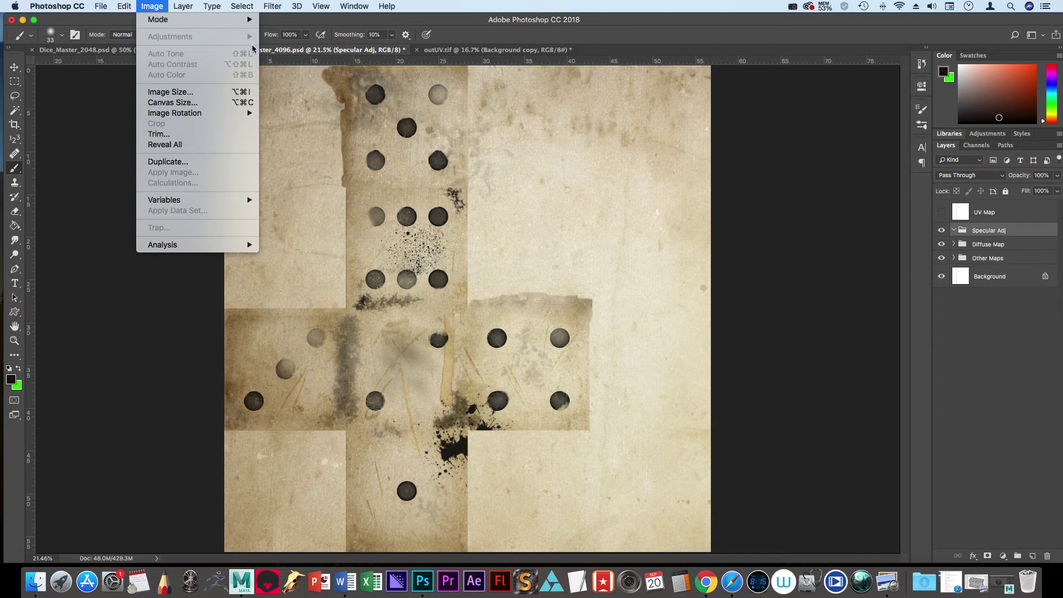
click(525, 4)
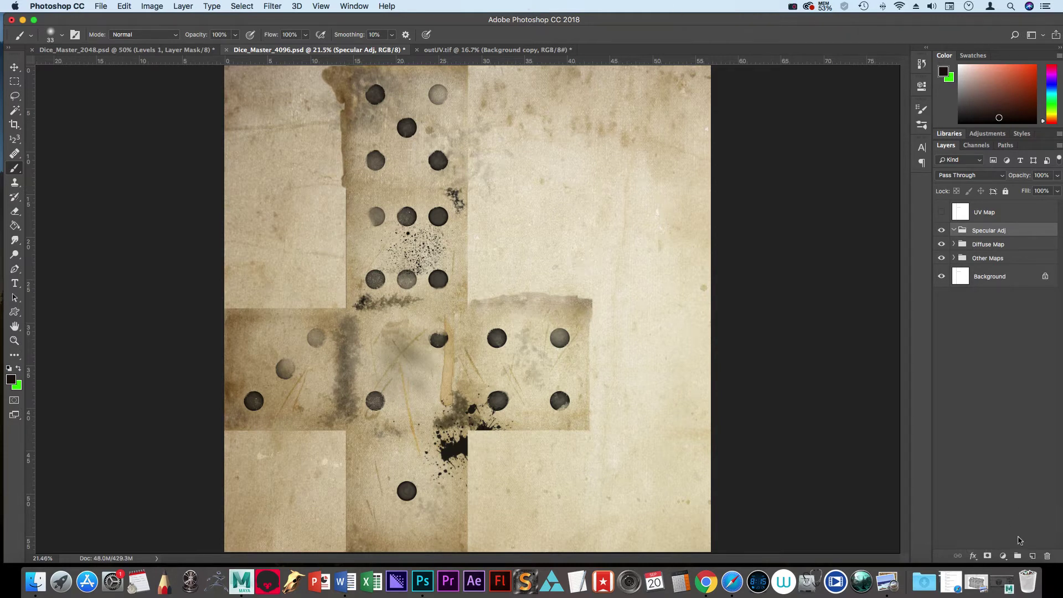
Step: Add a Hue/Saturation adjustment layer to the Specular Adj group, with a Levels adjustment layer above it
click(1003, 555)
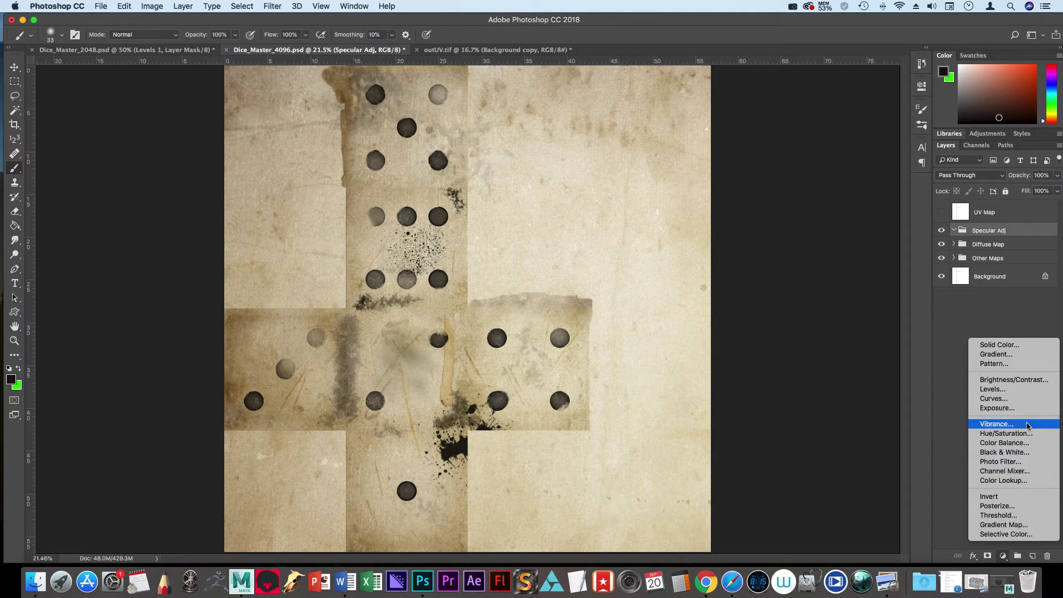
click(1018, 433)
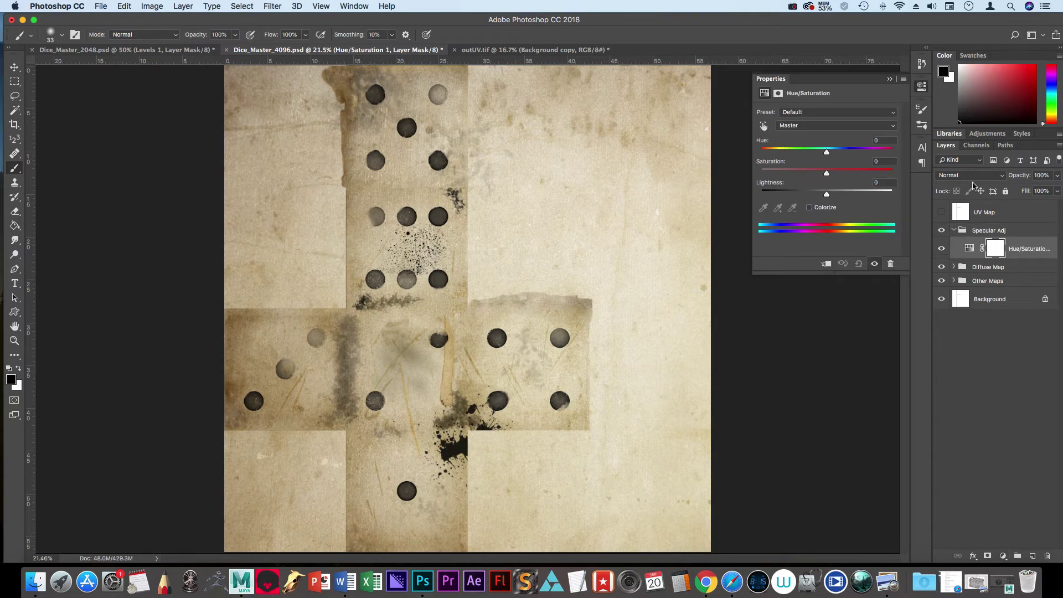
click(1000, 232)
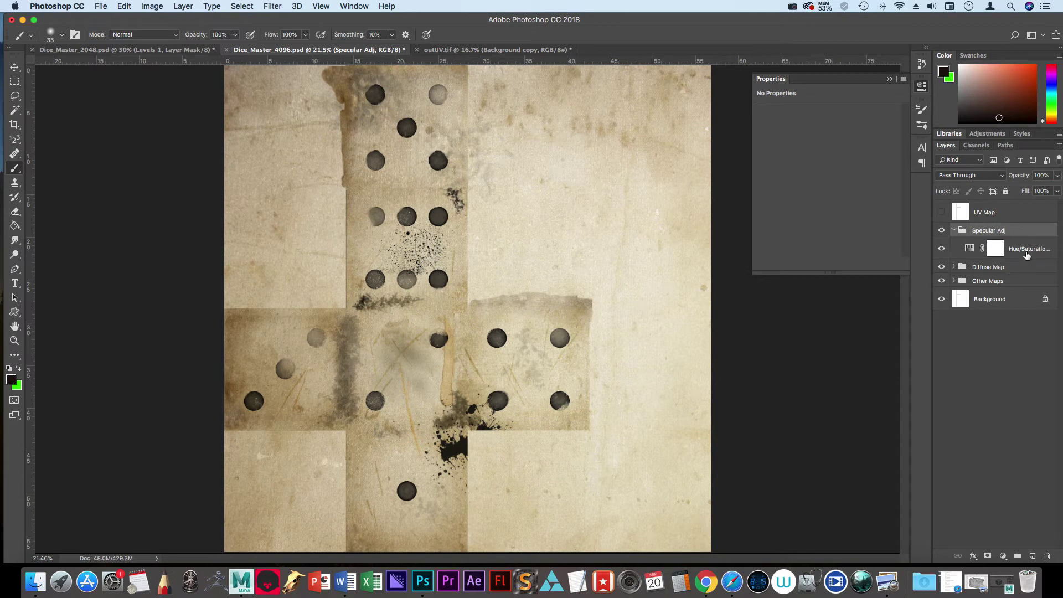
click(957, 232)
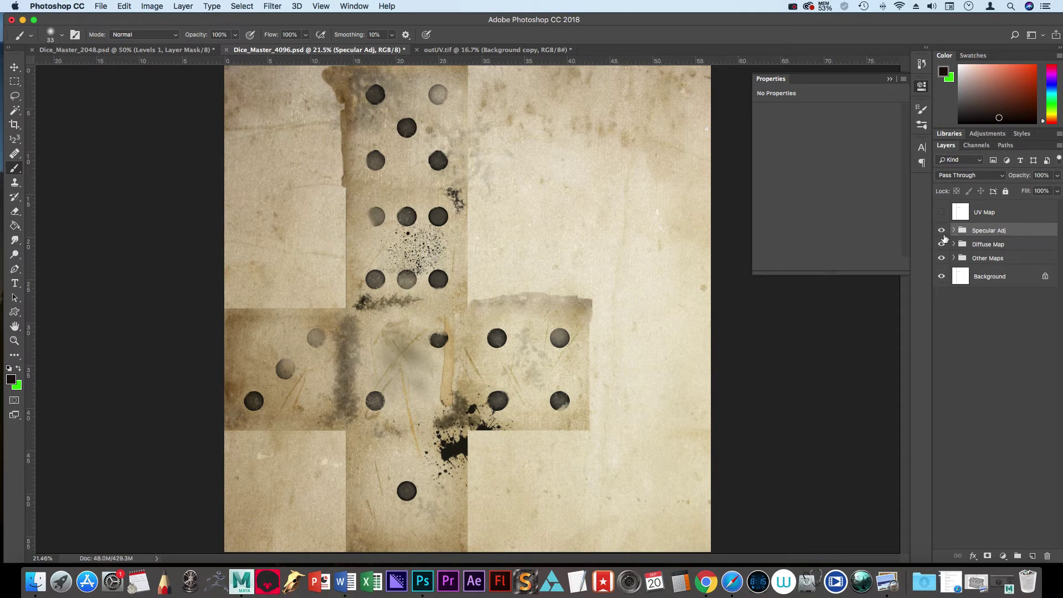
click(954, 231)
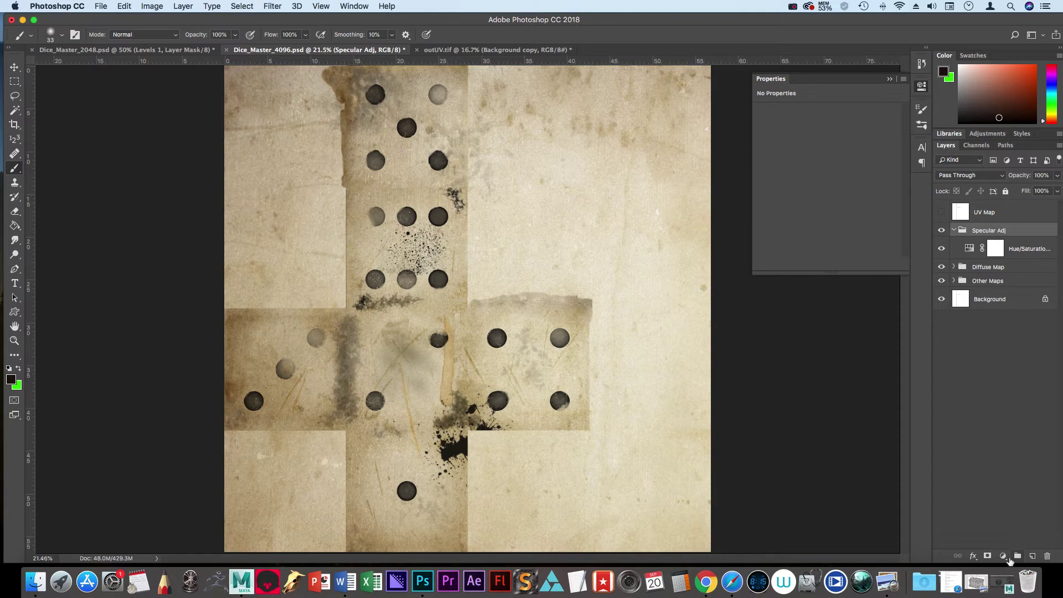
click(1004, 556)
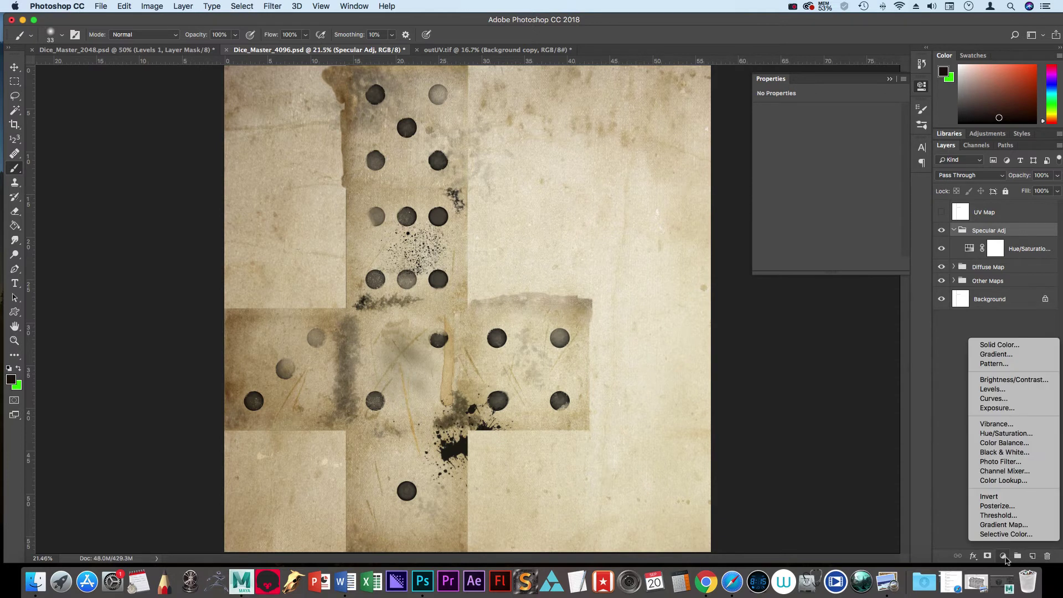
click(1005, 391)
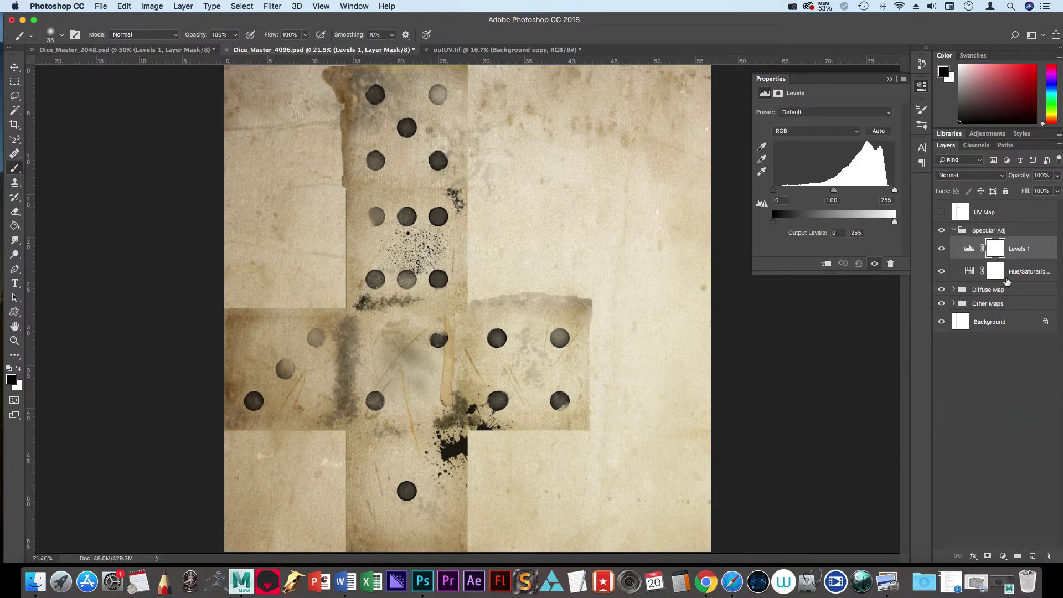
Step: Set the saturation of the Hue/Saturation adjustment layer to -100 to turn the texture grayscale
click(1015, 272)
click(1025, 257)
click(1033, 271)
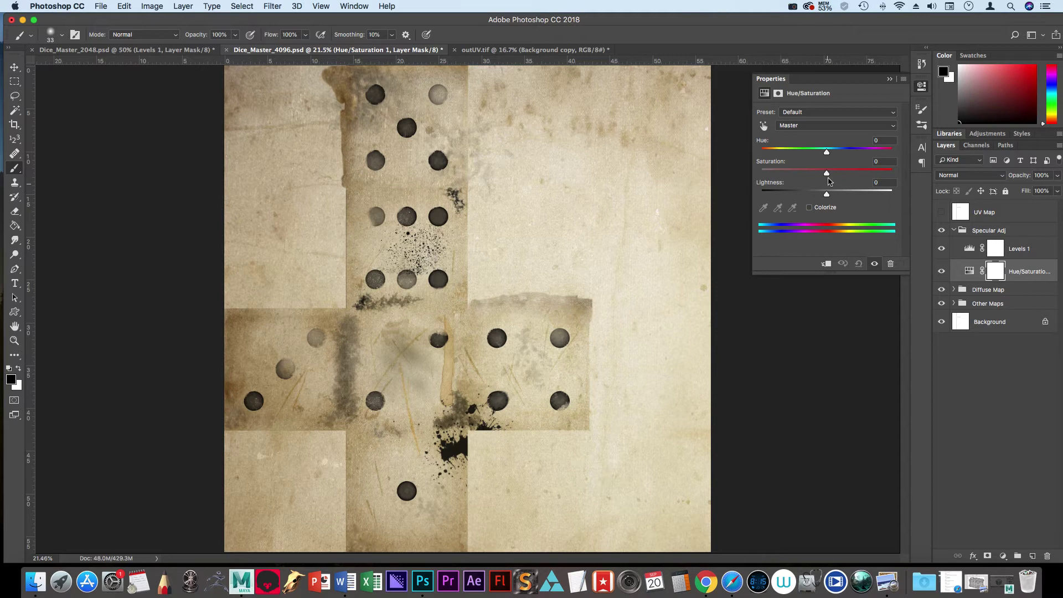
drag(826, 174, 754, 166)
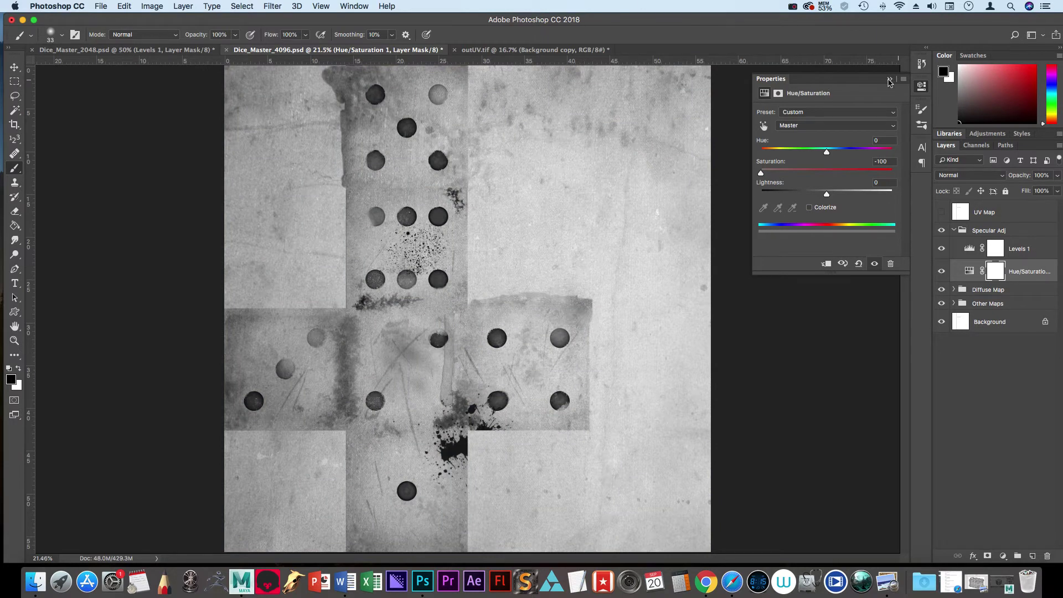
click(889, 78)
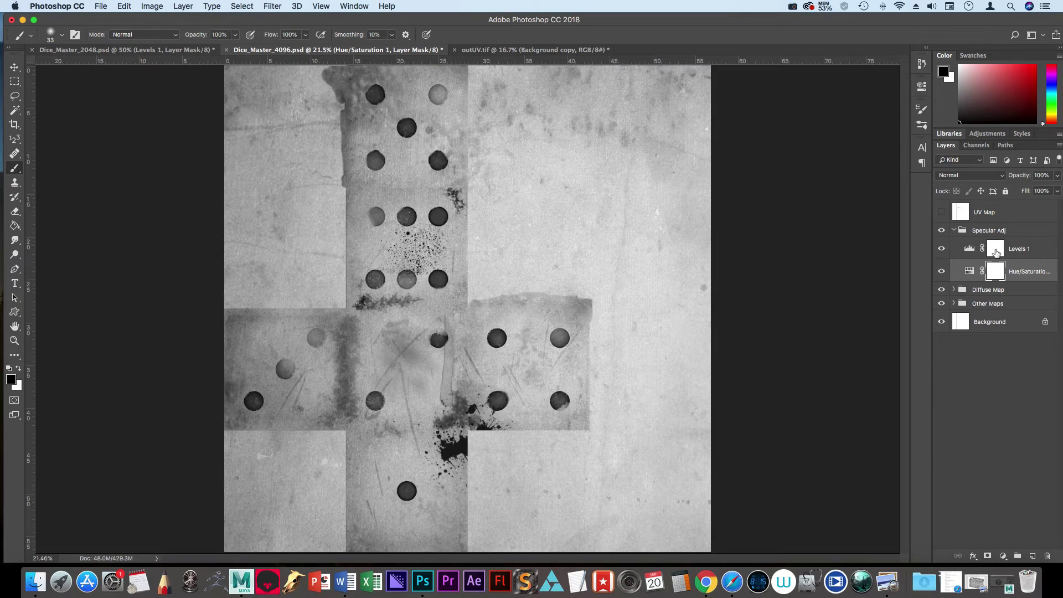
Step: Compare the mask properties with the adjustment settings of the Levels 1 and Hue/Saturation layers
click(995, 250)
double_click(995, 252)
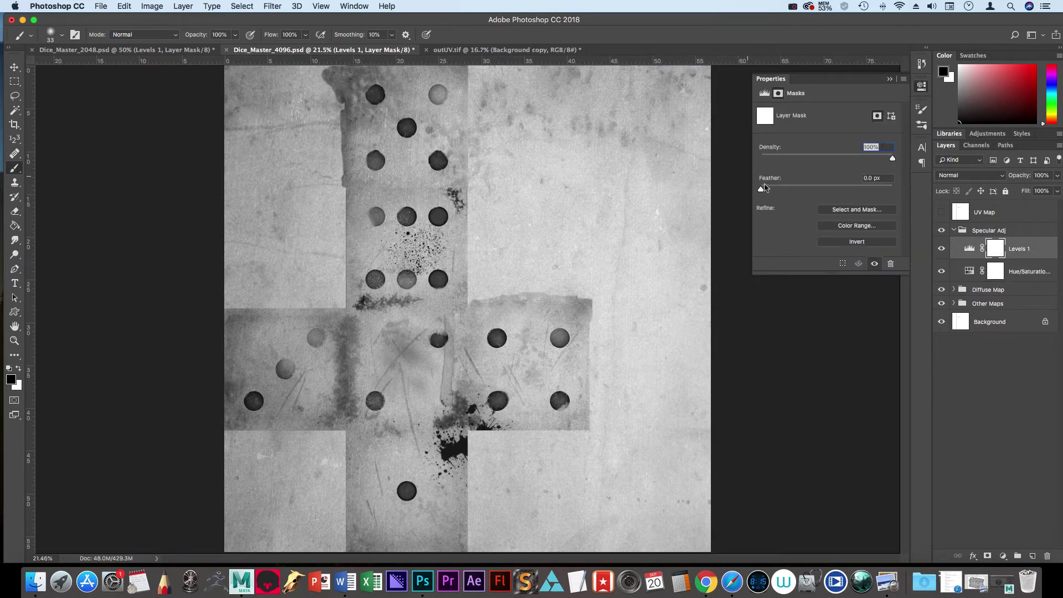
click(973, 251)
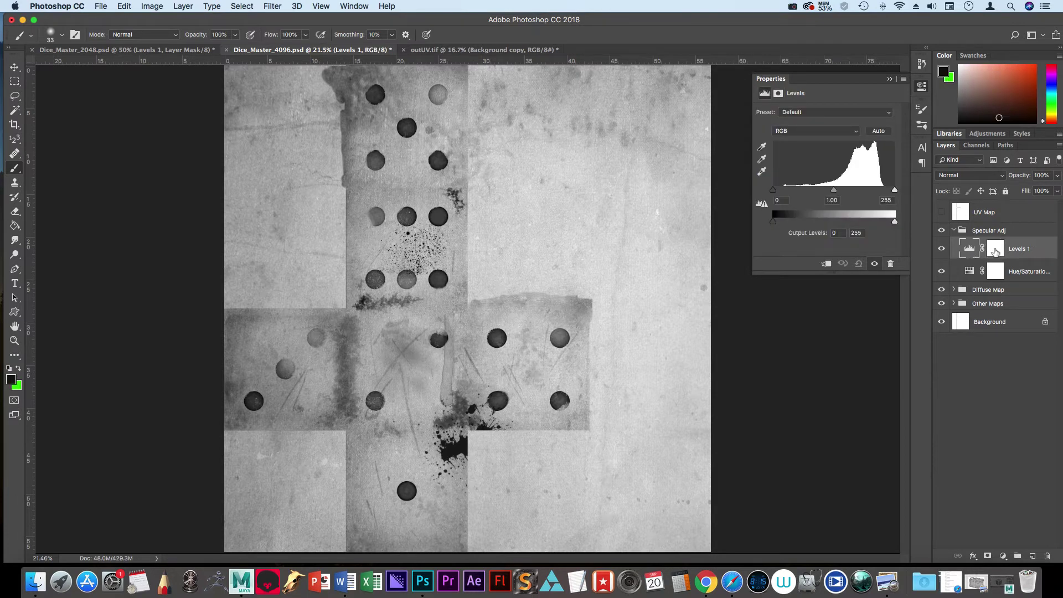
click(995, 250)
click(998, 271)
click(995, 249)
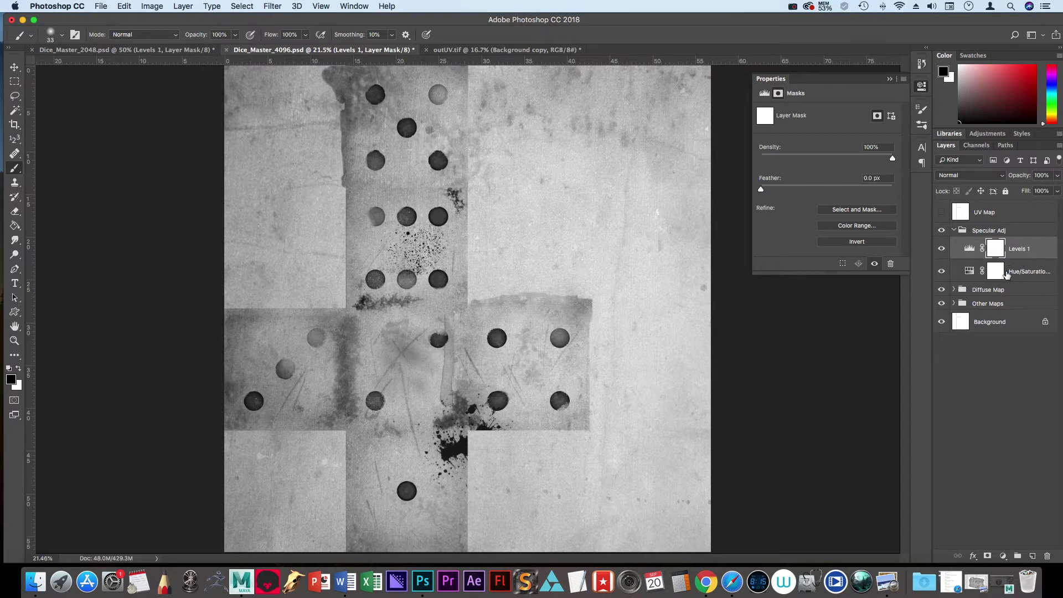
click(968, 249)
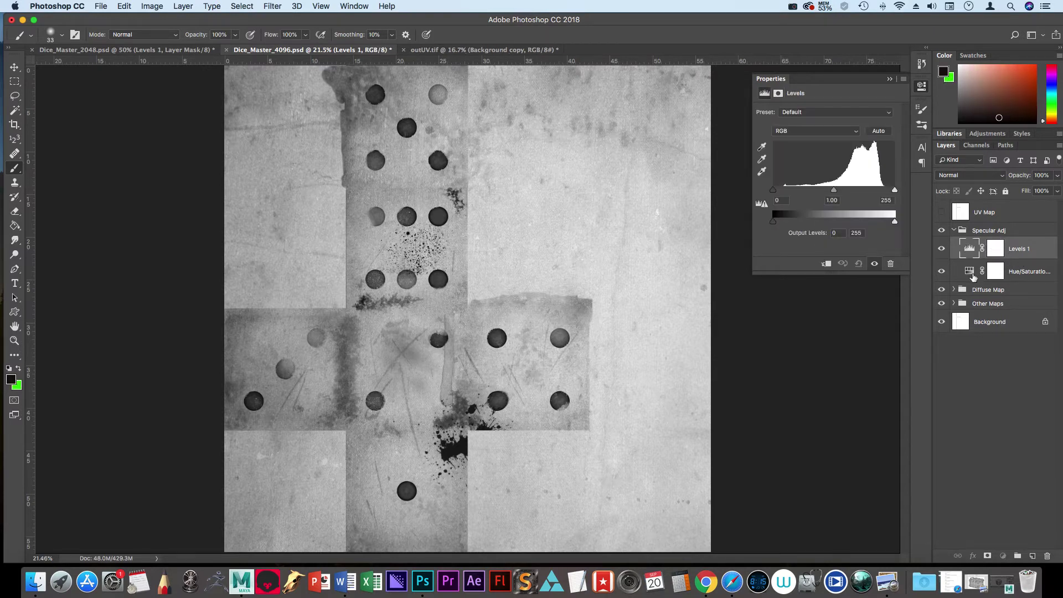
click(969, 271)
Step: In the Levels 1 adjustment, set the input black level to 89, the midtones to 1.16 and the output white level to 233
click(969, 251)
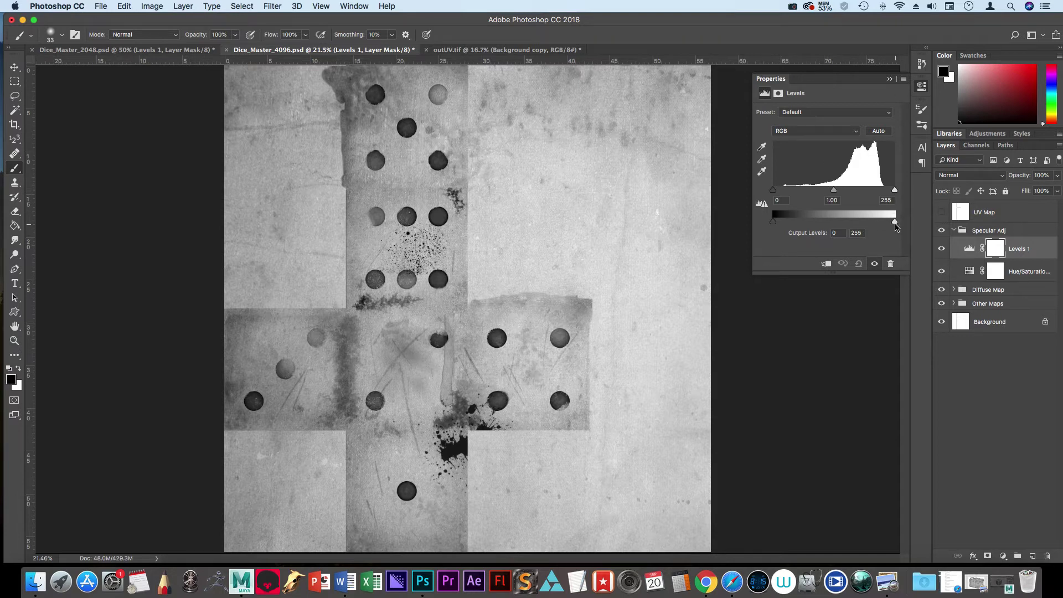
drag(896, 226, 878, 224)
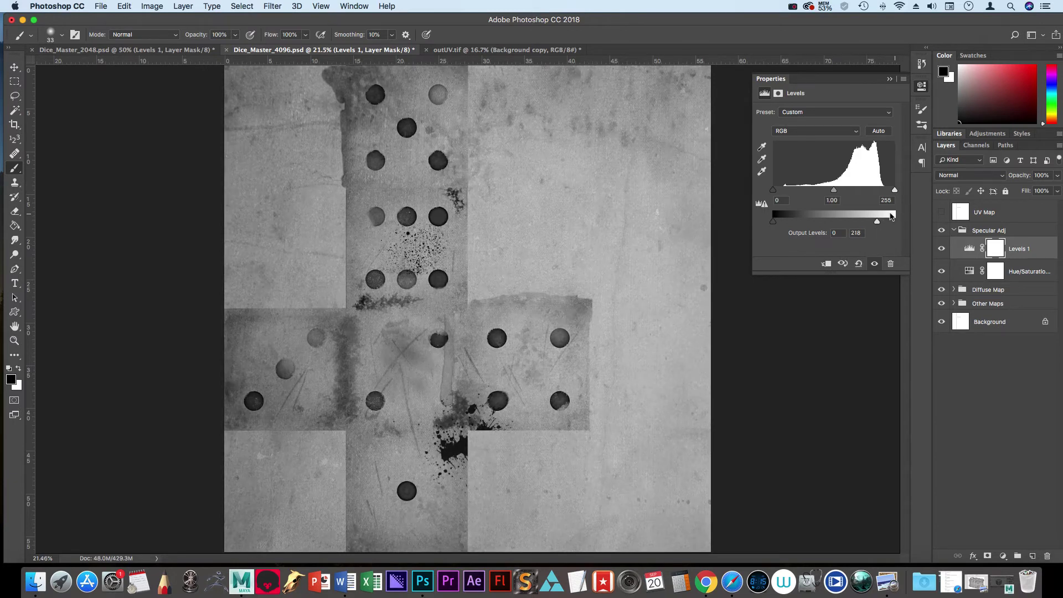
drag(877, 223, 882, 225)
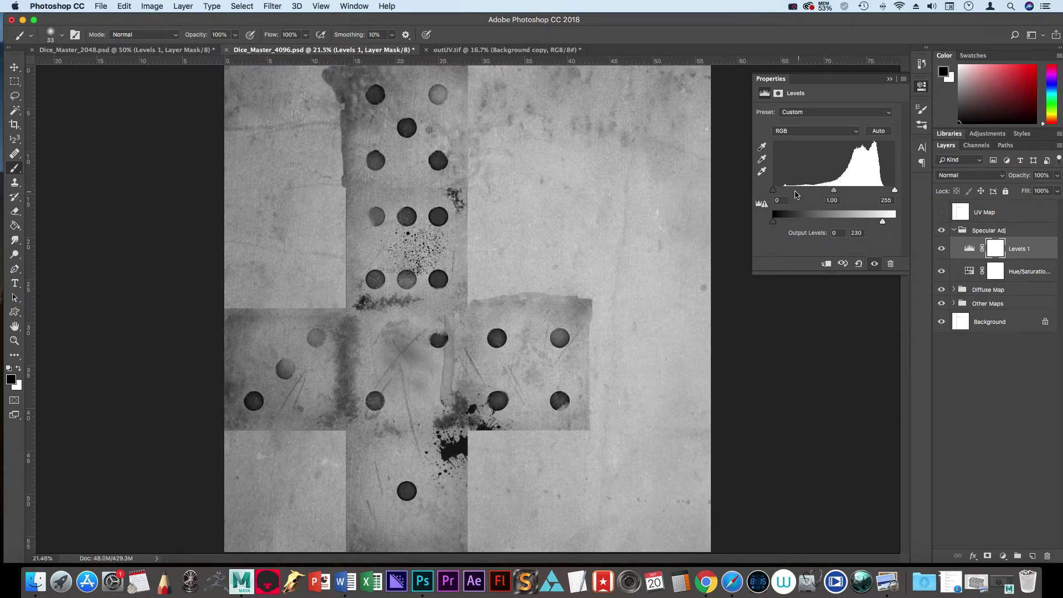
drag(775, 194, 840, 200)
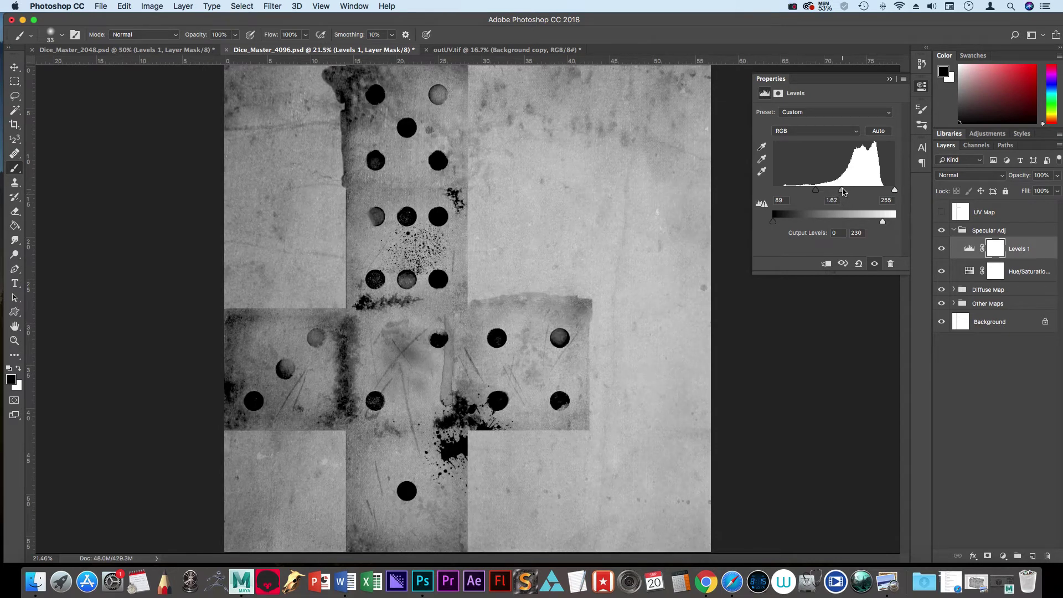
drag(840, 192, 847, 195)
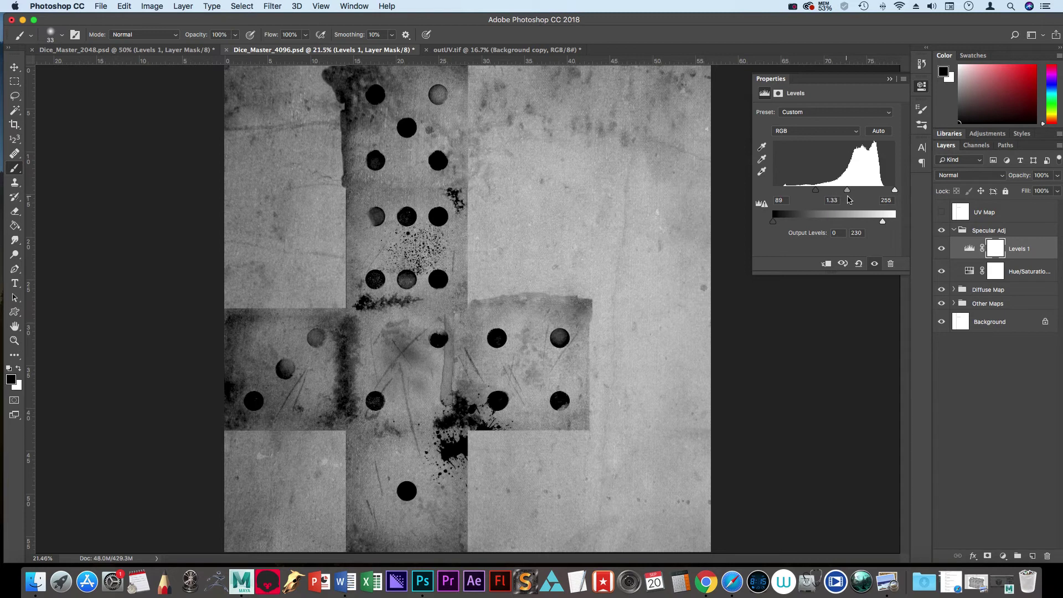
drag(883, 221, 851, 195)
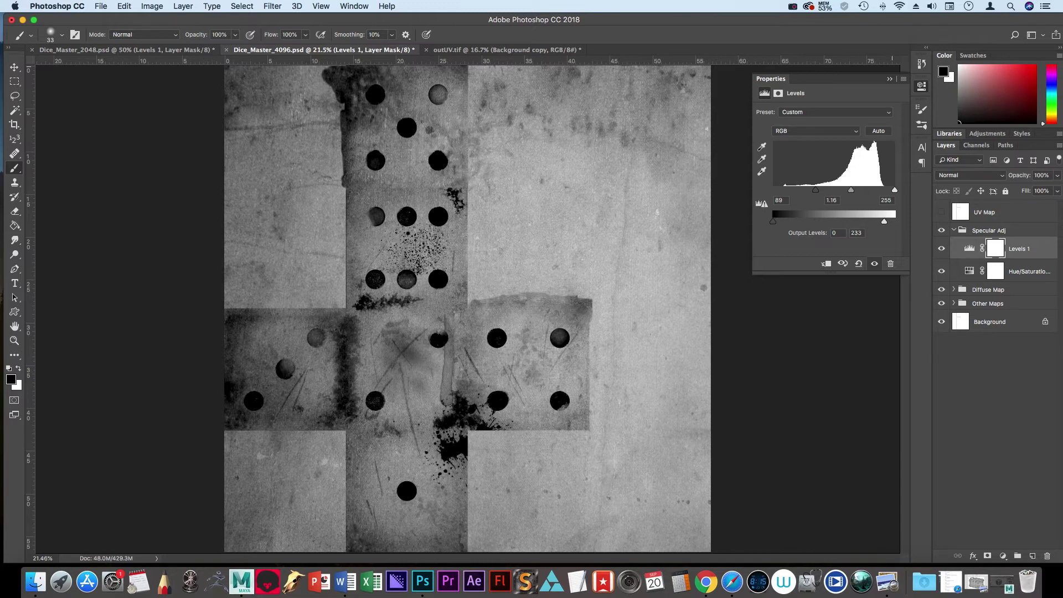
Step: Close the Levels adjustment properties and collapse the Specular Adj layer group
click(890, 79)
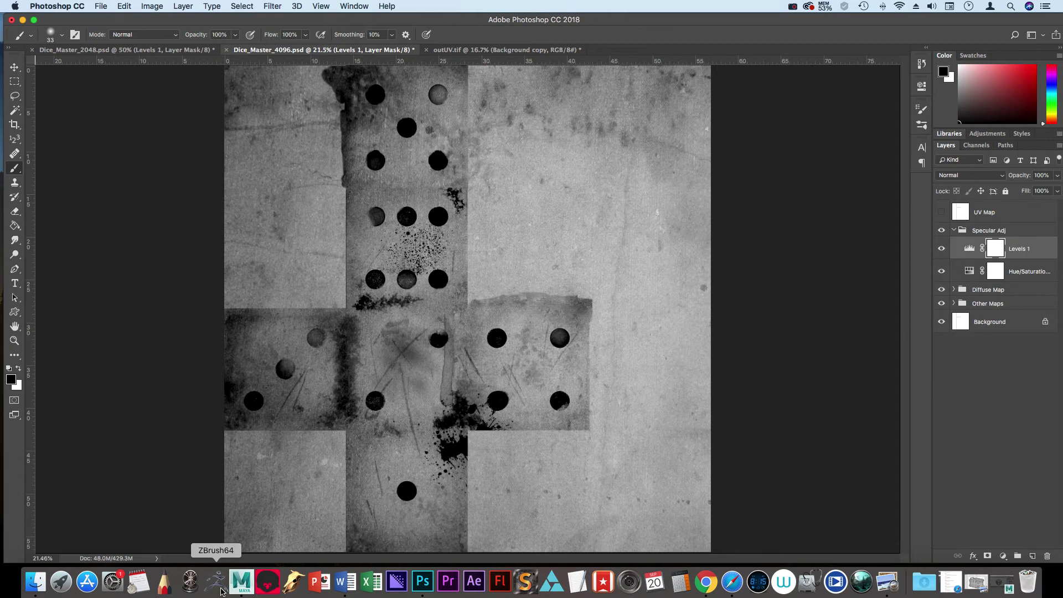
click(957, 231)
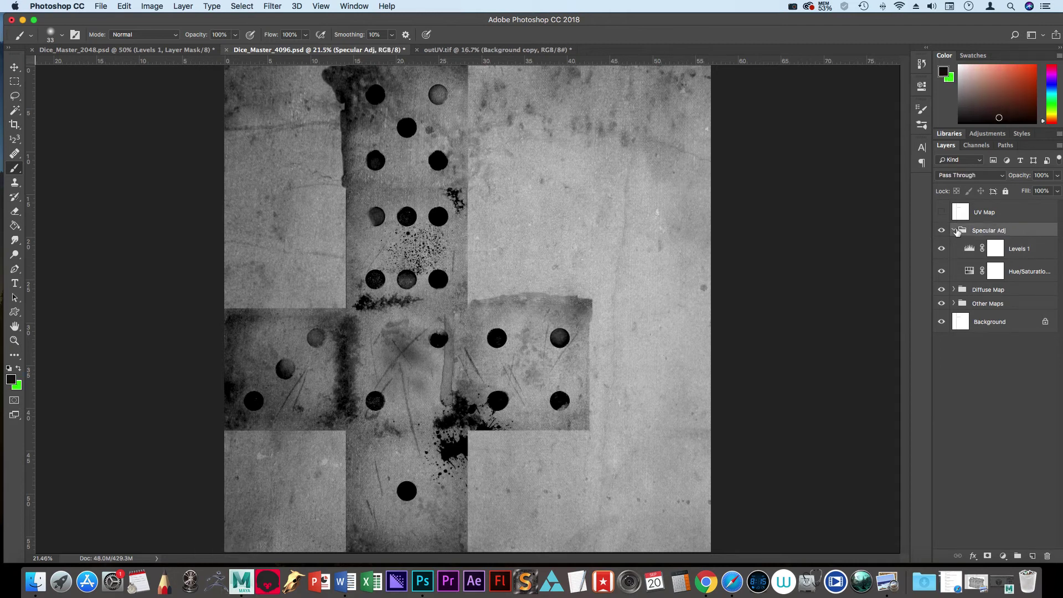
click(956, 231)
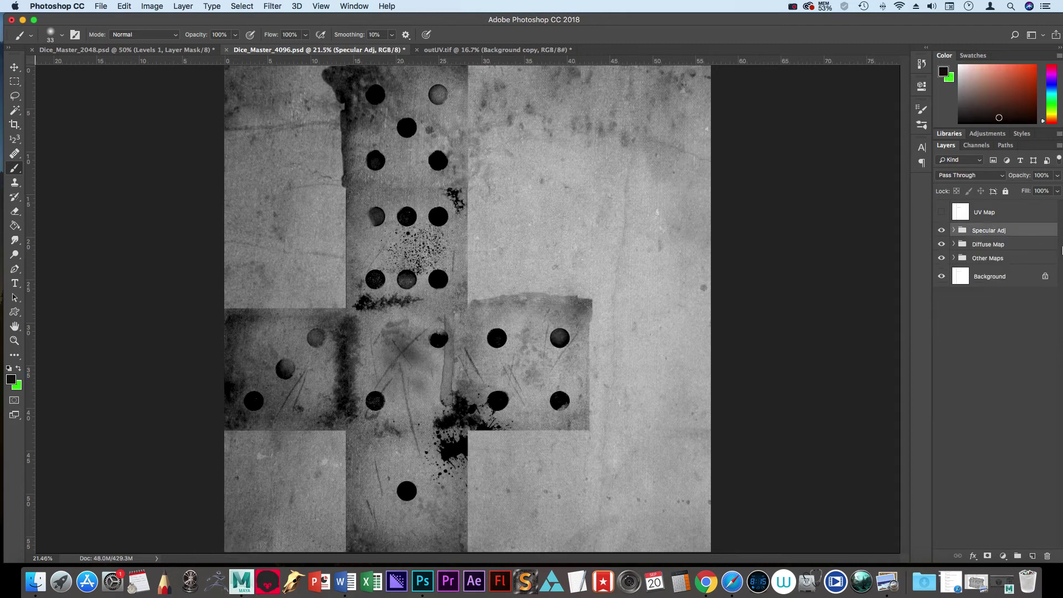
Step: Save the document in Photoshop format as Dice_Master_4096.psd in the sourceimages folder, replacing the existing file
click(101, 6)
click(127, 119)
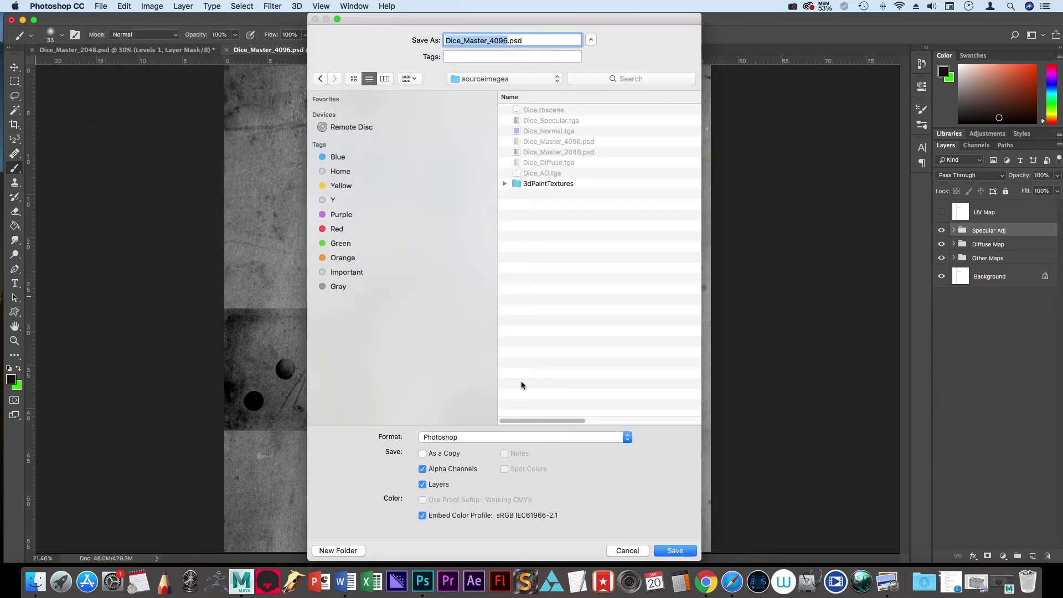
click(673, 550)
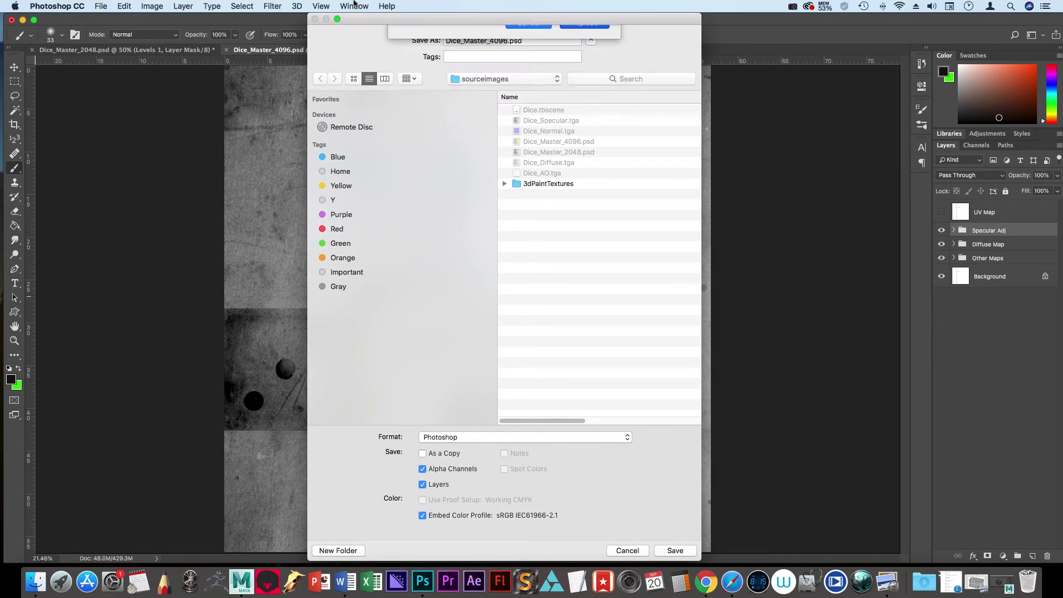
click(570, 90)
click(667, 269)
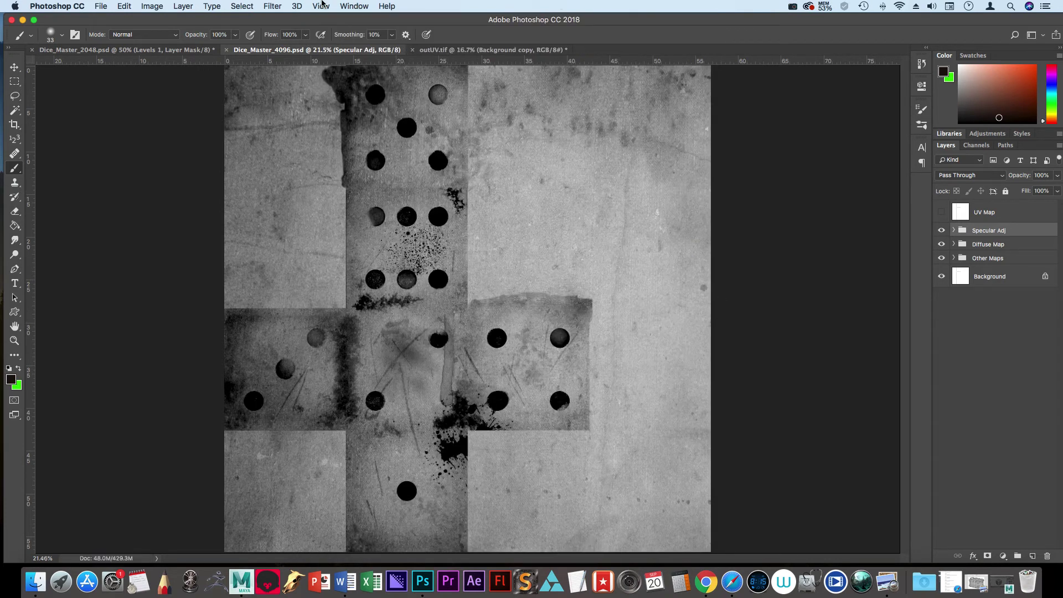
Step: Resize the image to 2048 × 2048 pixels with automatic resampling
click(151, 6)
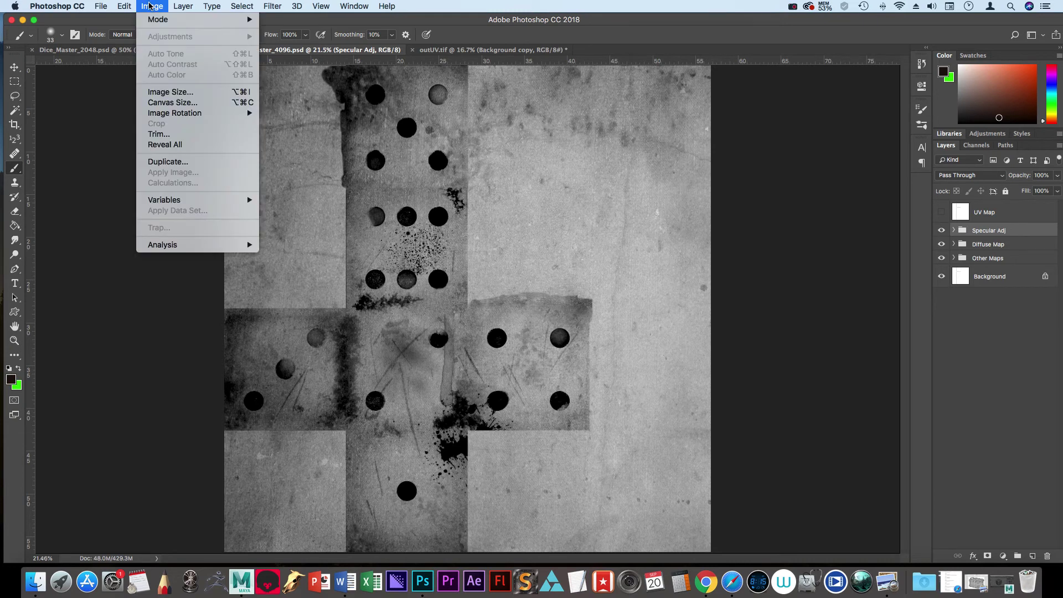
click(183, 92)
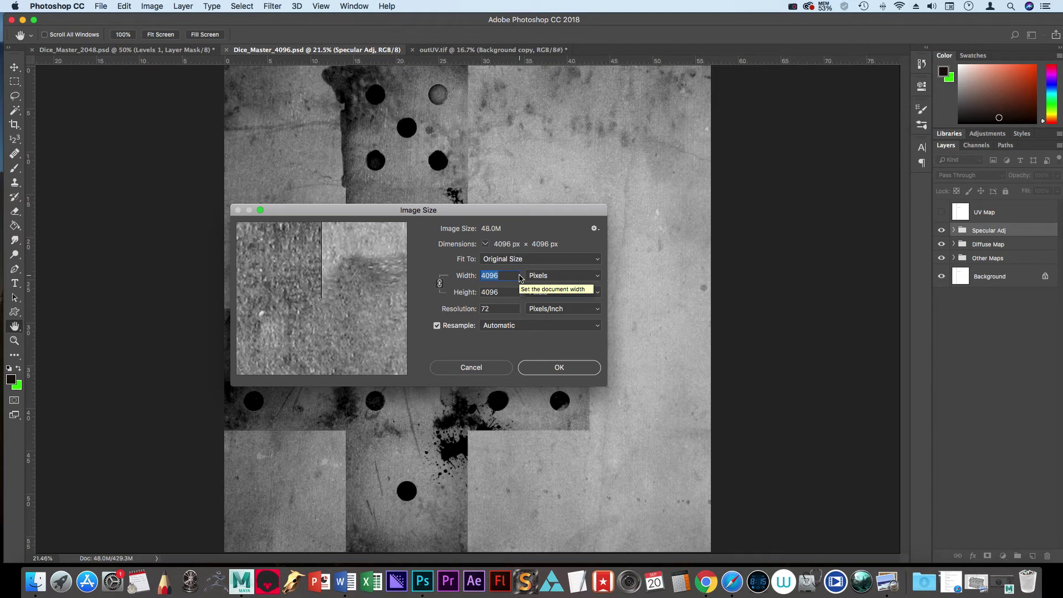
text(2048)
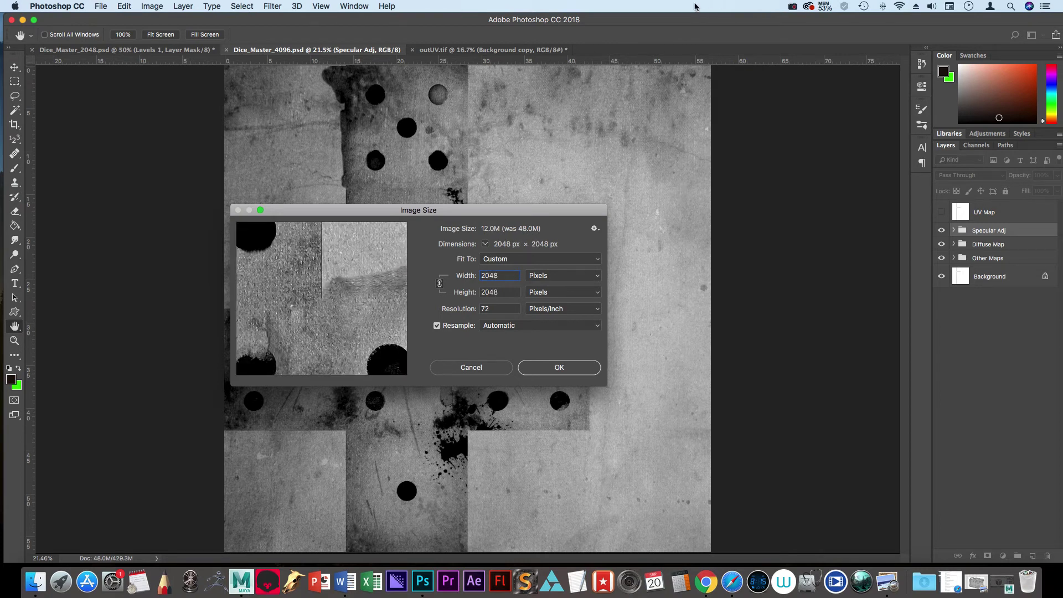
click(574, 368)
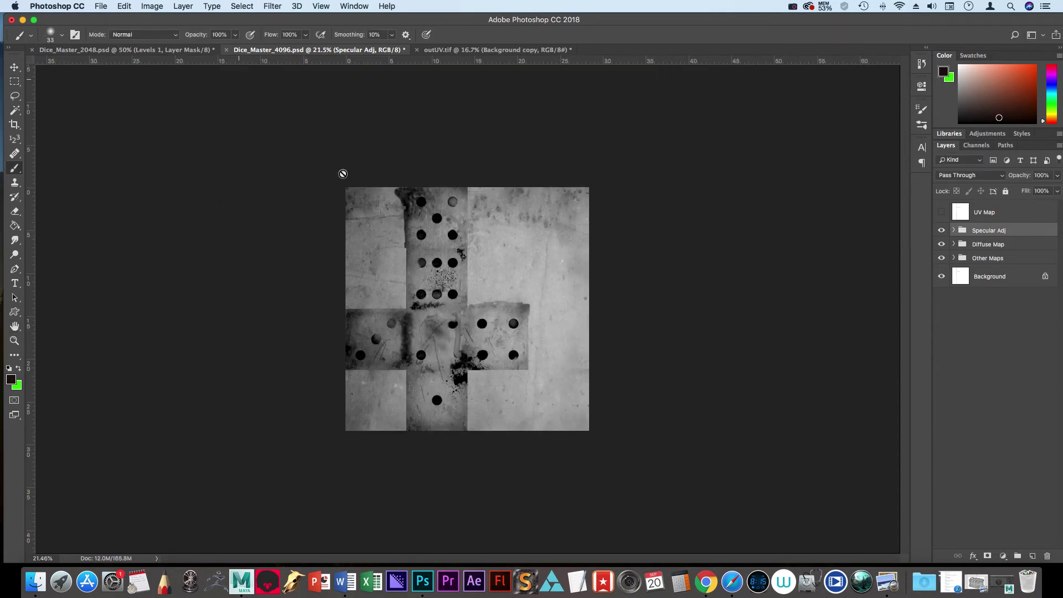
key(z)
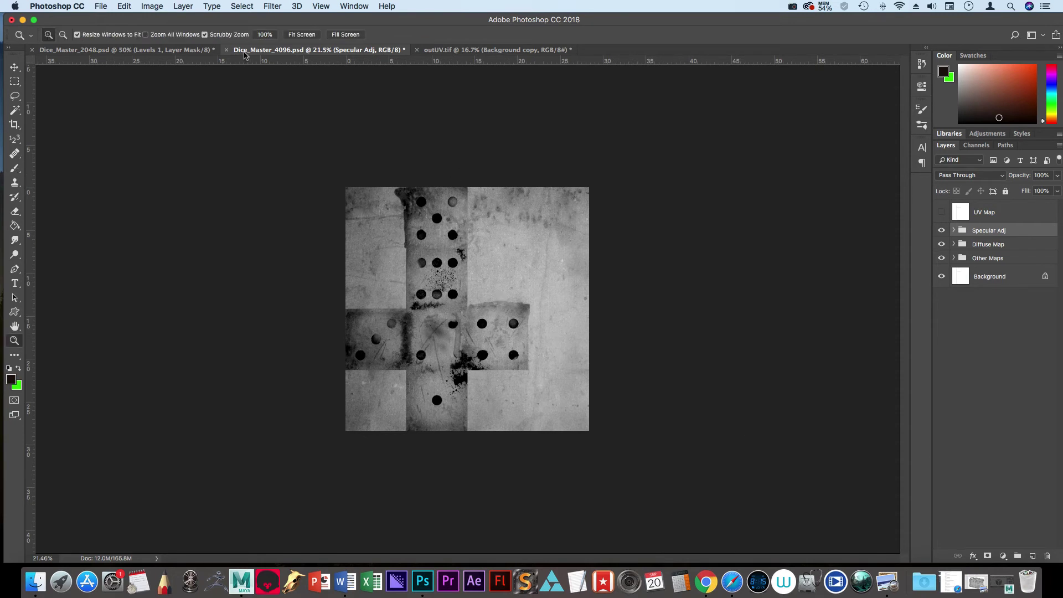
click(293, 35)
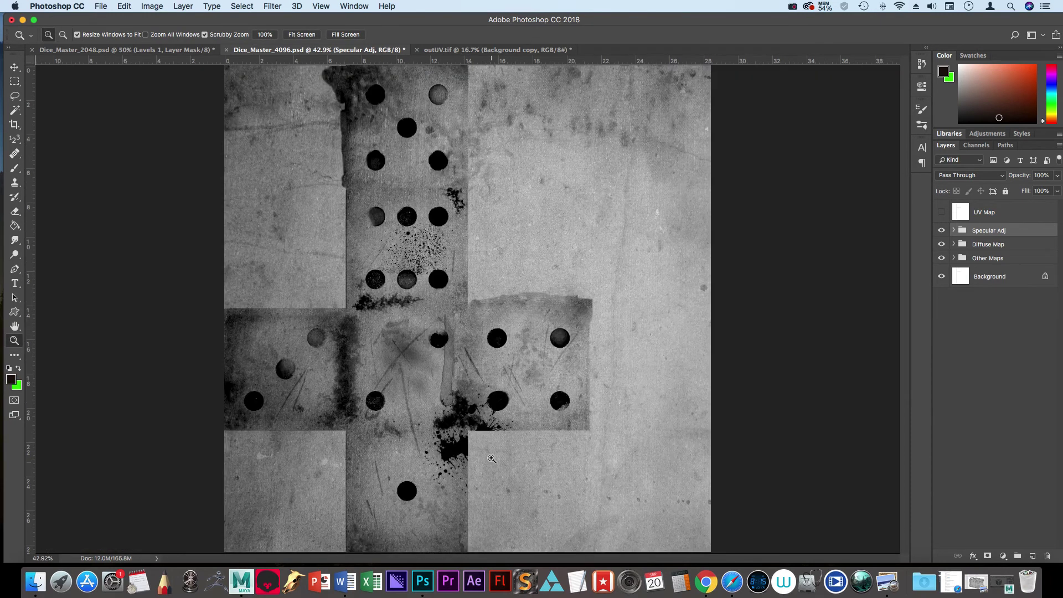
alt+click(456, 368)
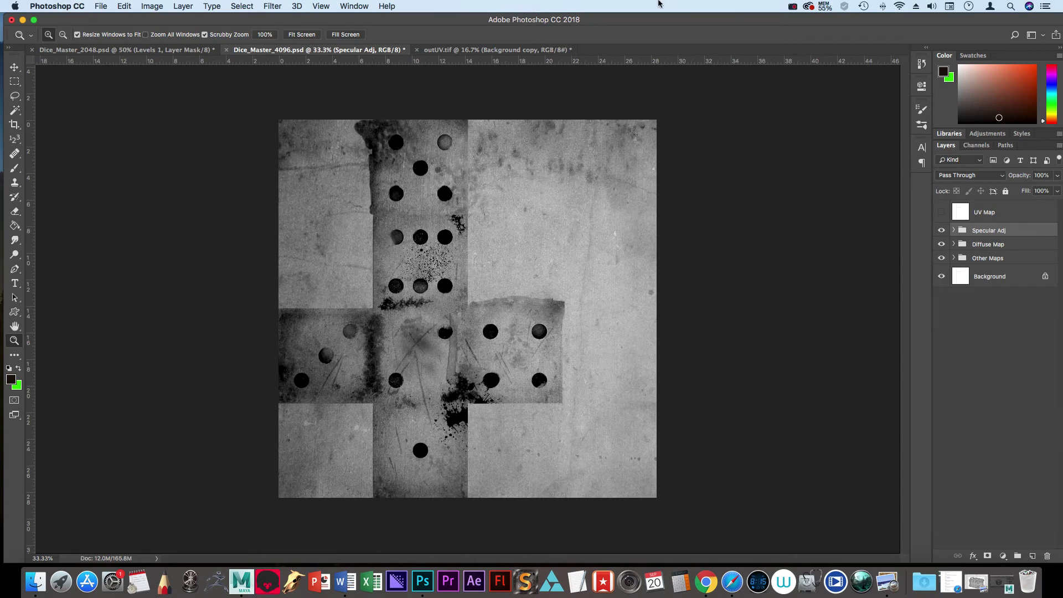
Step: Save the resized document as Dice_Master_2048.psd in the sourceimages folder, replacing the existing file
click(94, 7)
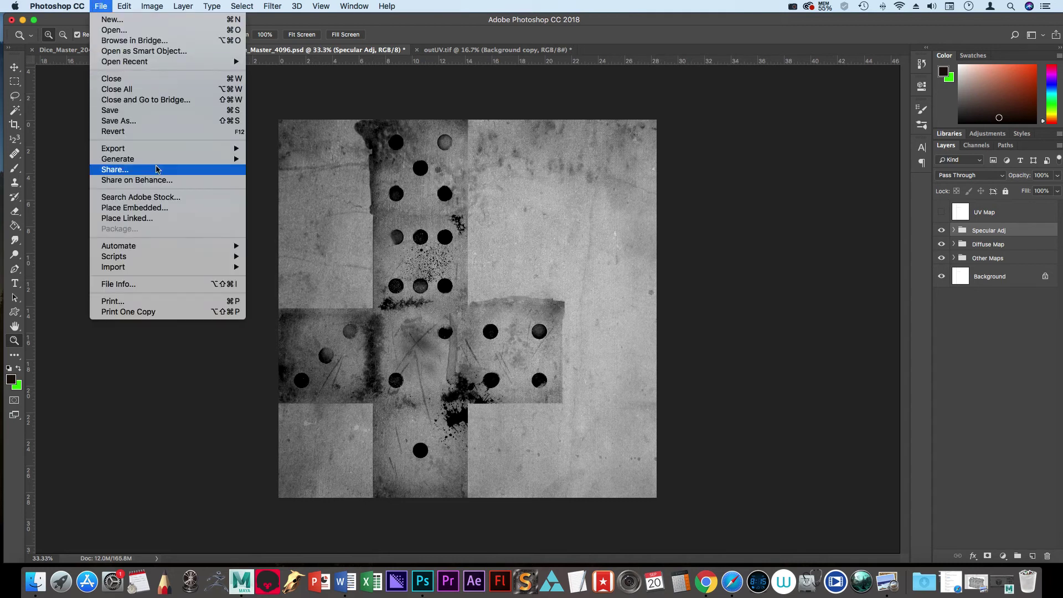
click(166, 120)
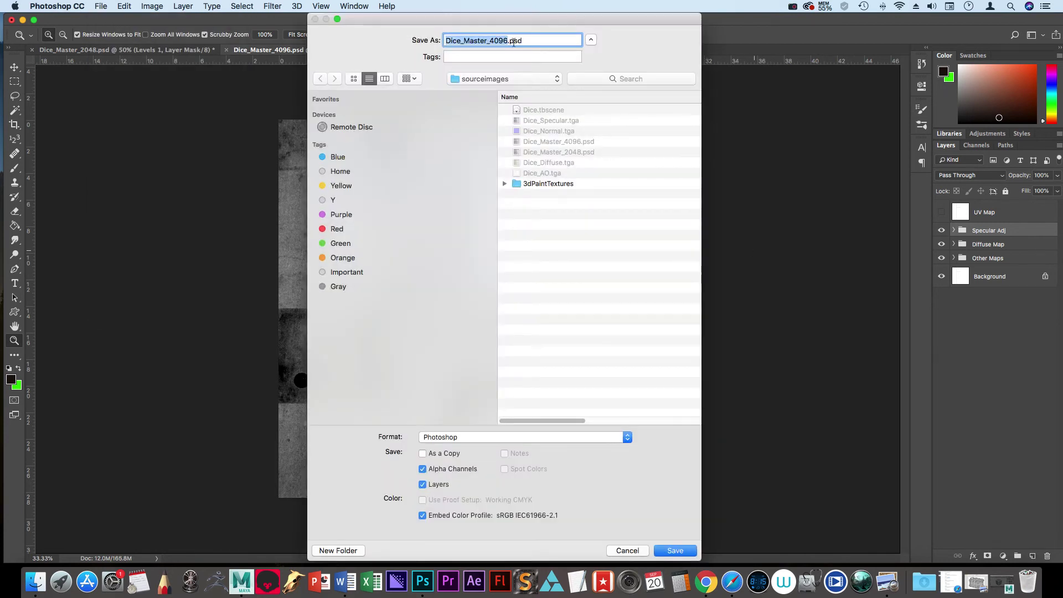
click(501, 39)
drag(507, 41, 490, 42)
text(2048)
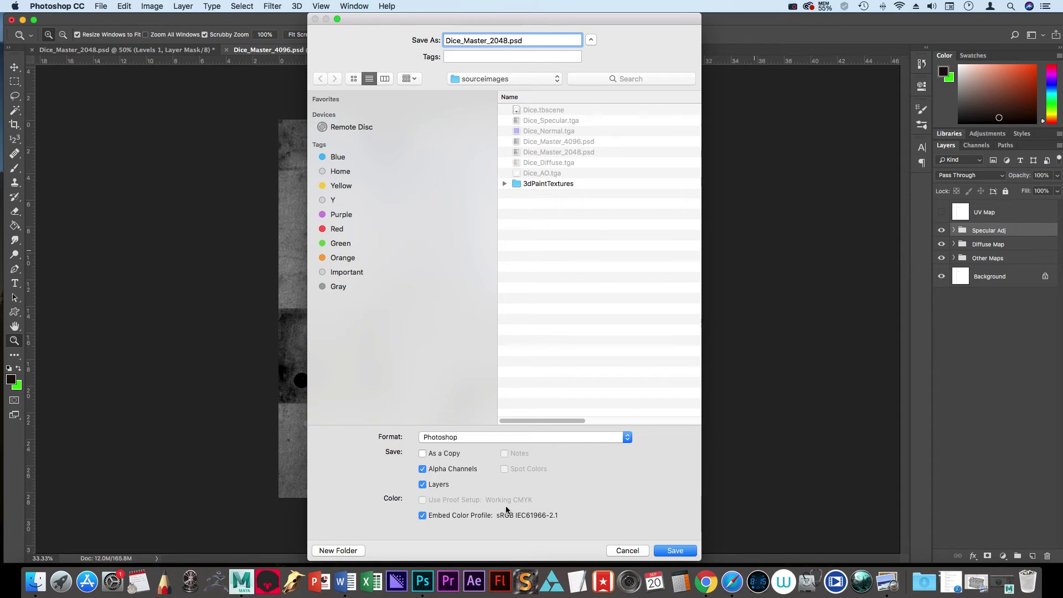
click(667, 550)
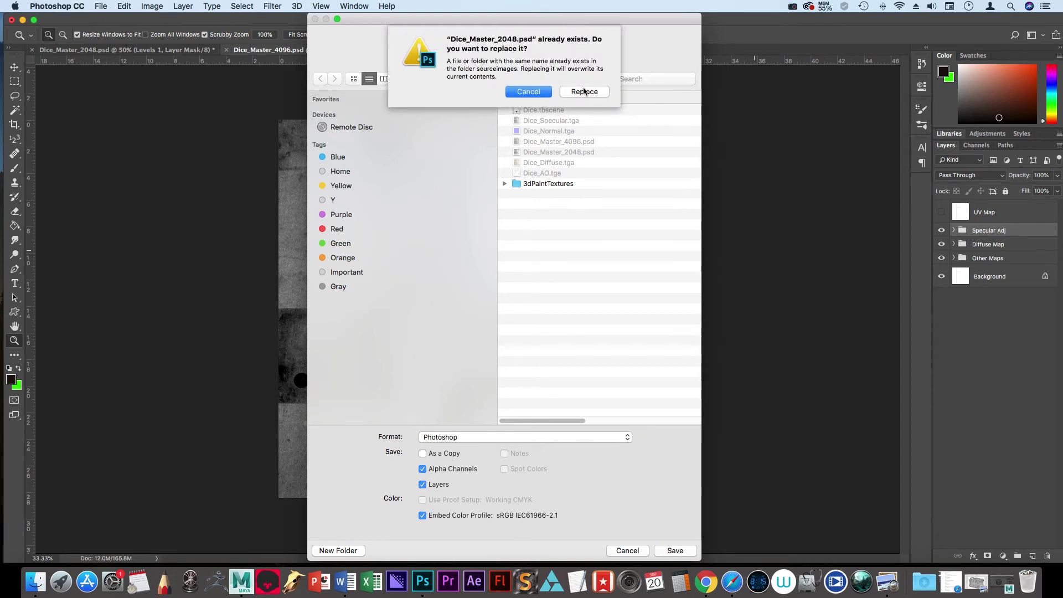
click(575, 92)
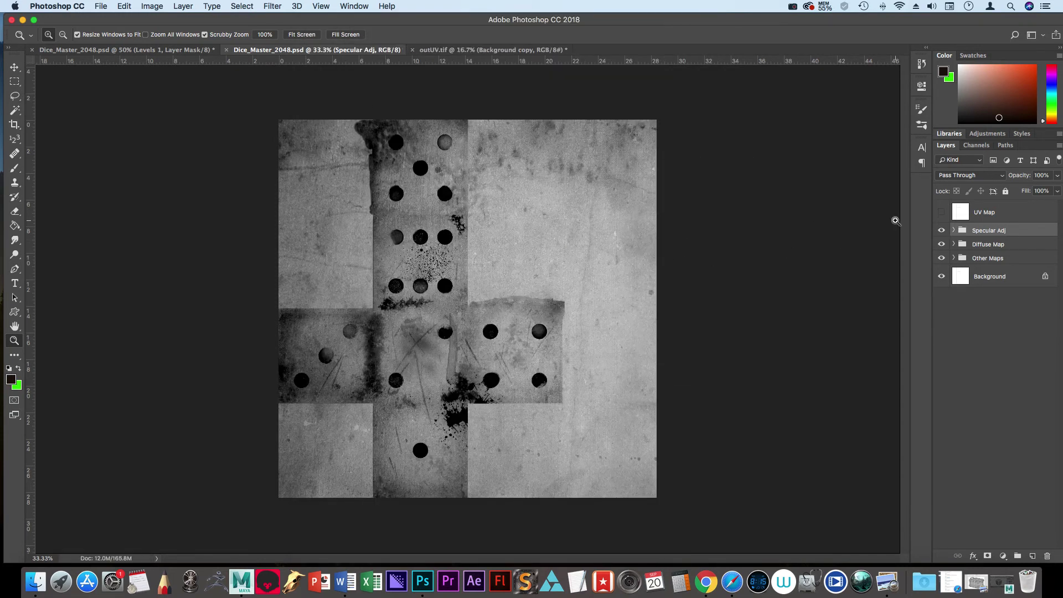
Step: Show the Normal Map layer in the Other Maps group and hide the Diffuse Map and Specular Adj groups to view it alone
click(953, 259)
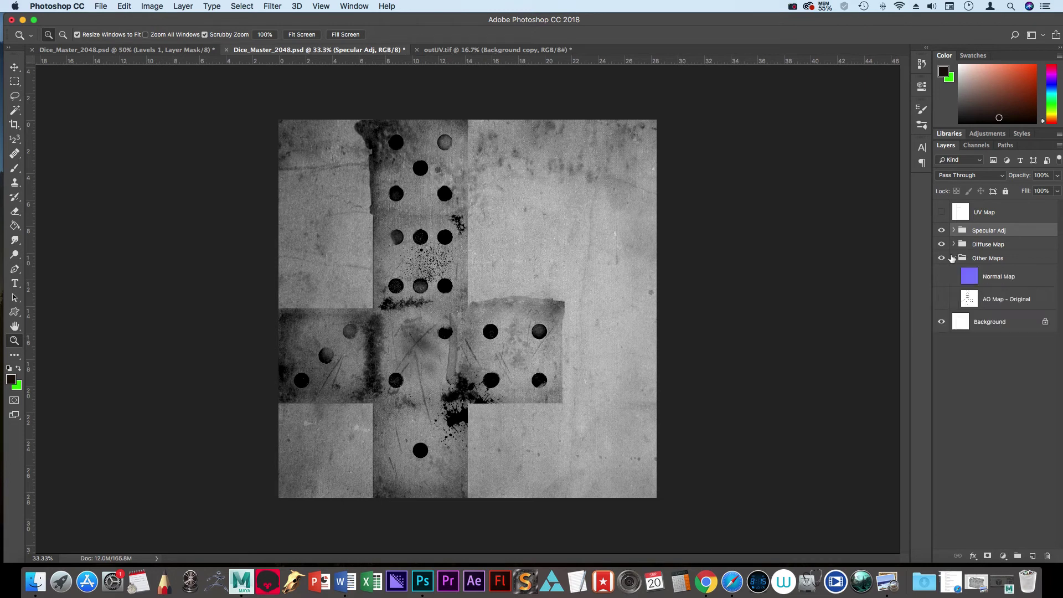
click(941, 258)
click(942, 244)
click(941, 276)
click(941, 257)
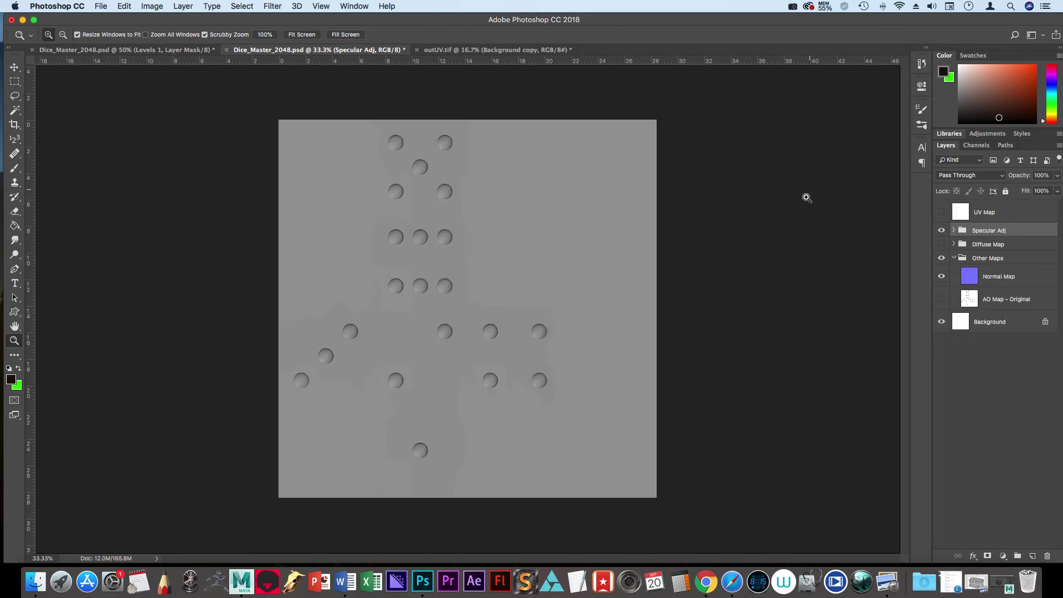
click(941, 231)
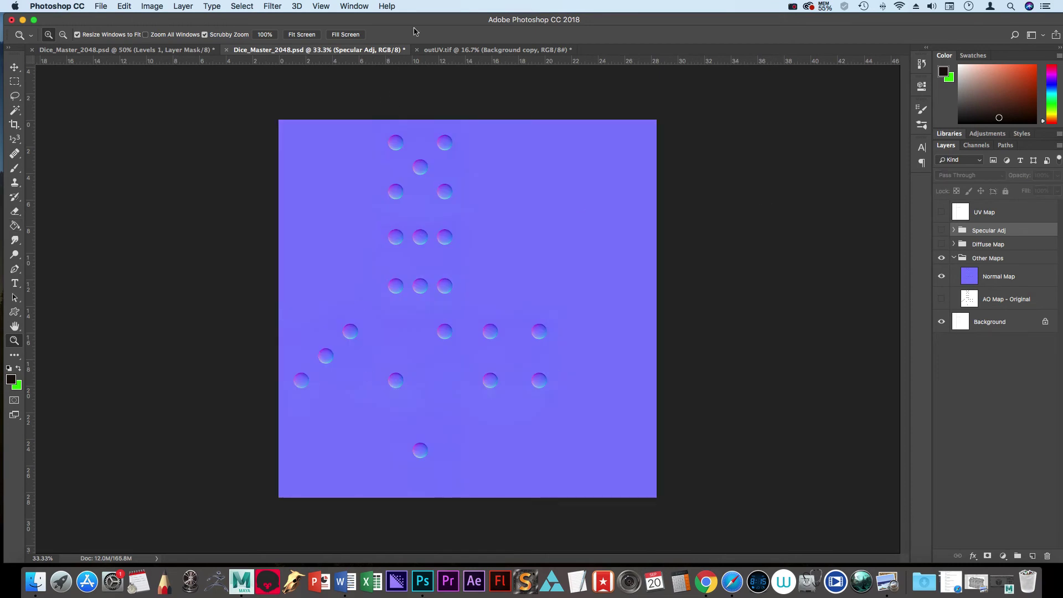
Step: Hide the Normal Map layer and view the AO Map - Original layer on its own before hiding it again
click(941, 277)
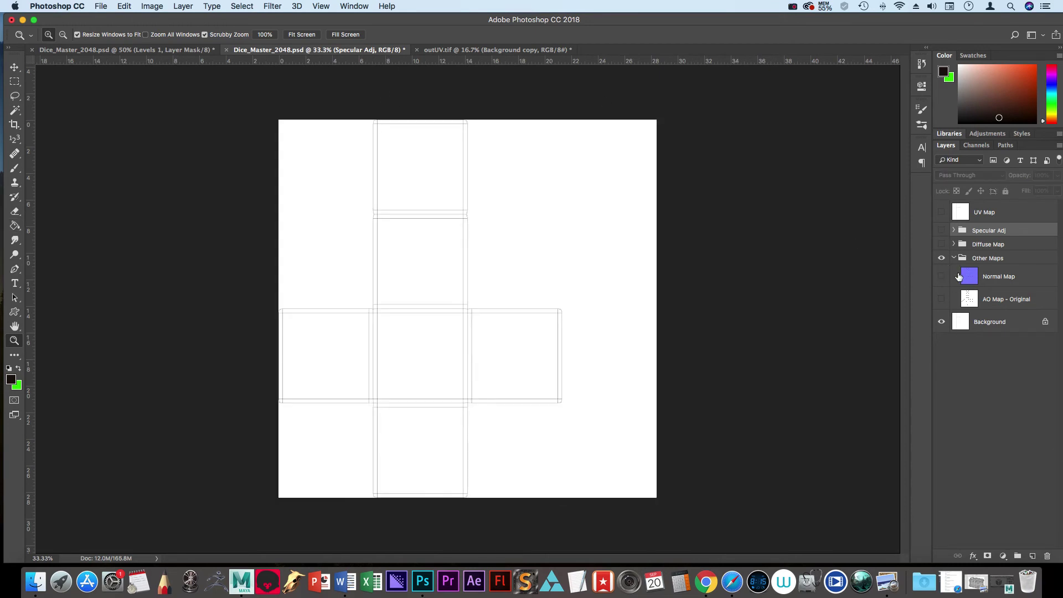
click(941, 299)
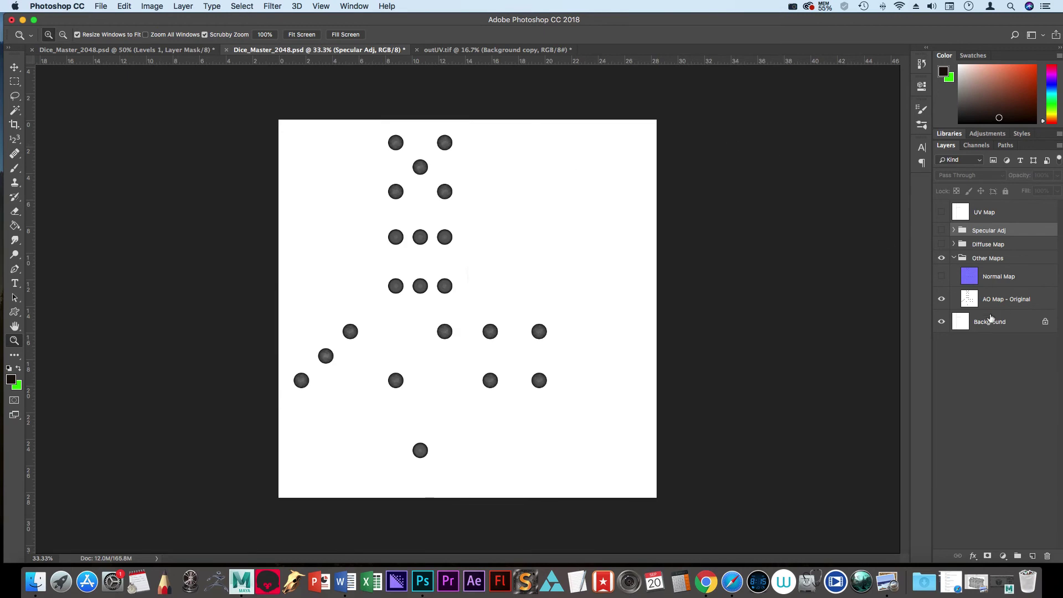
click(941, 299)
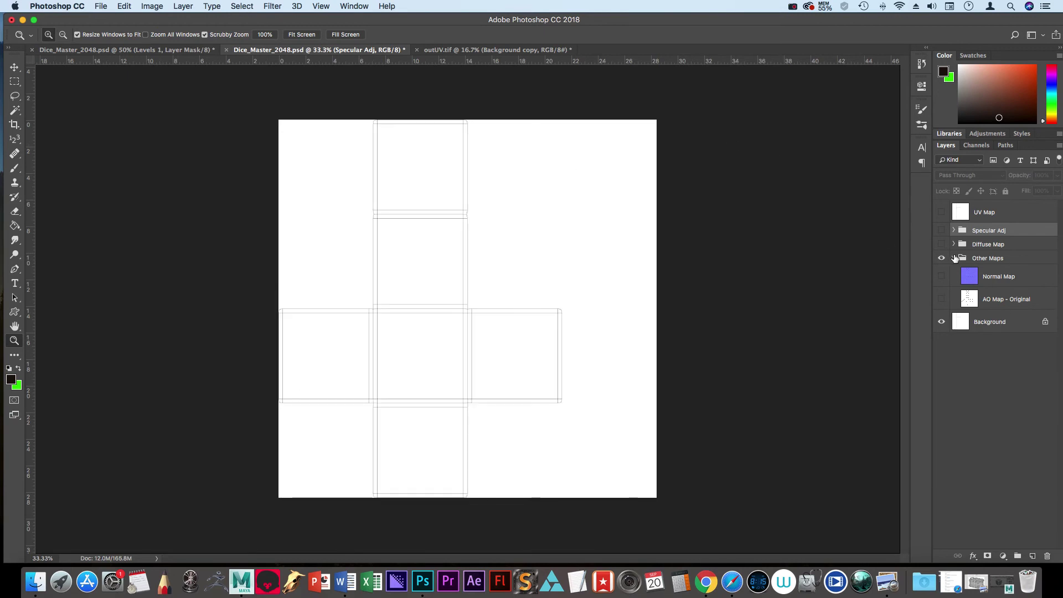
Step: Collapse the Other Maps group and make the Diffuse Map and Specular Adj groups visible again
click(953, 258)
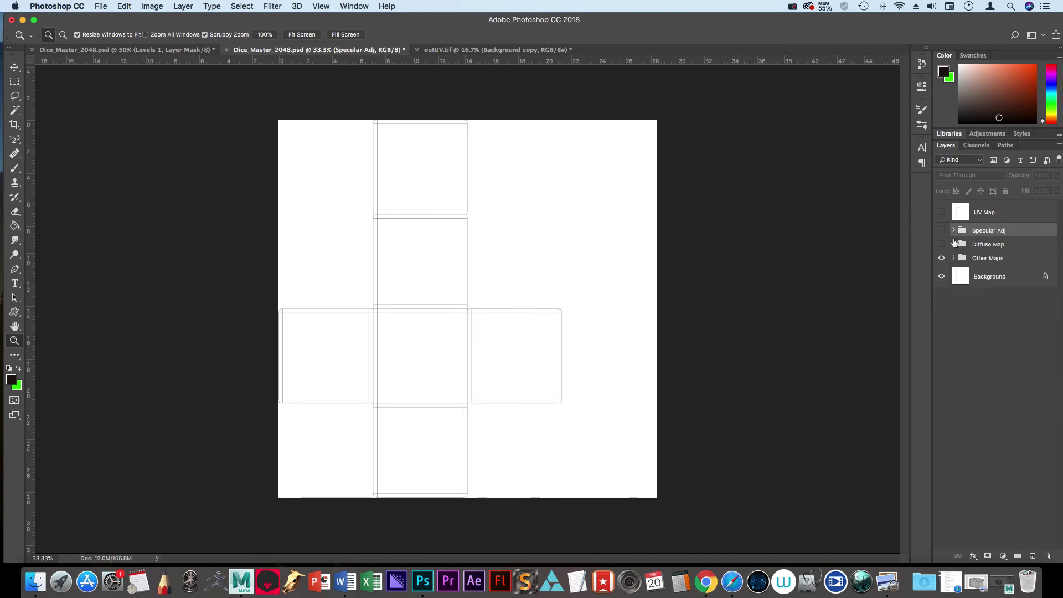
click(941, 244)
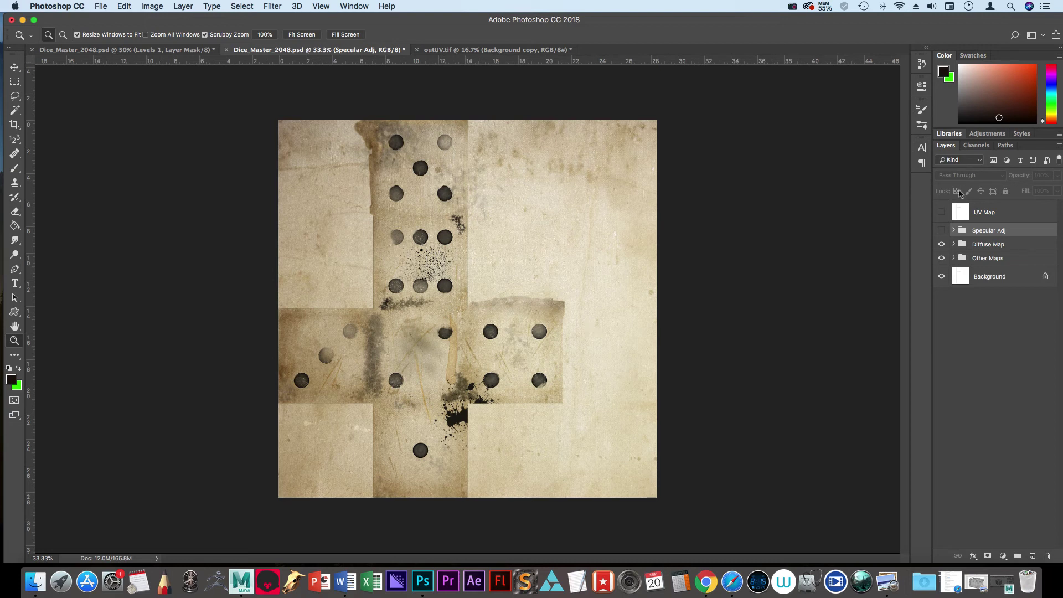
click(941, 230)
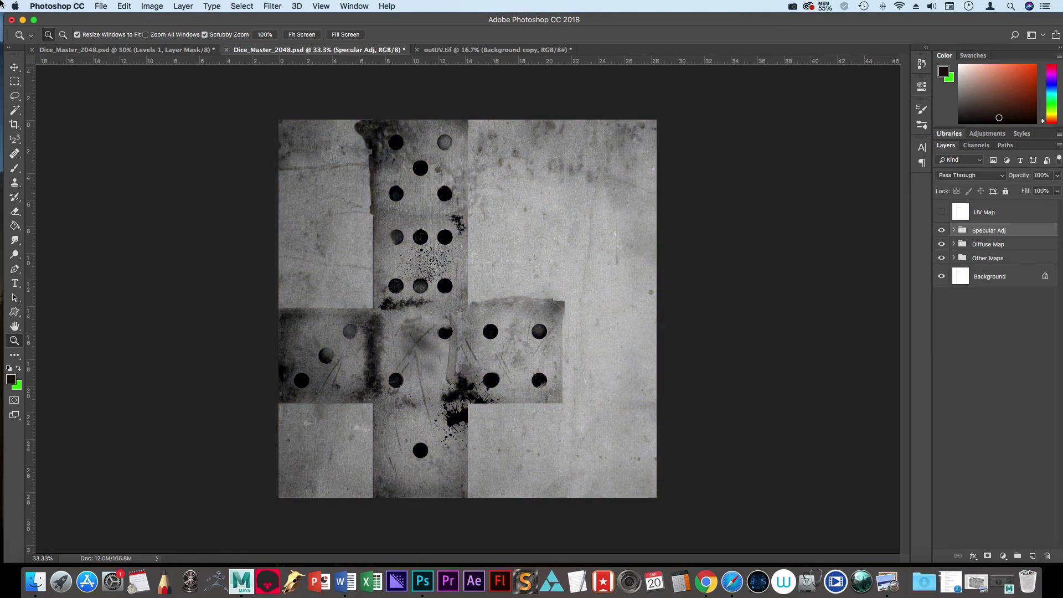
Step: Minimize Photoshop and check the two Dice_Master PSD files in the sourceimages folder of the ANI_250_Exercise_01 project in Finder
click(23, 19)
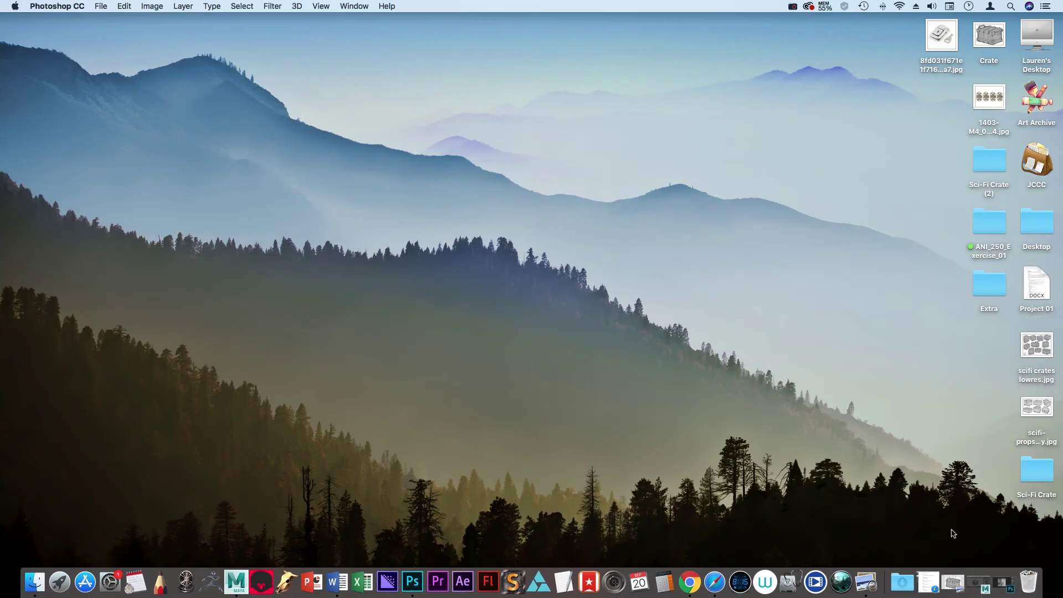
double_click(985, 224)
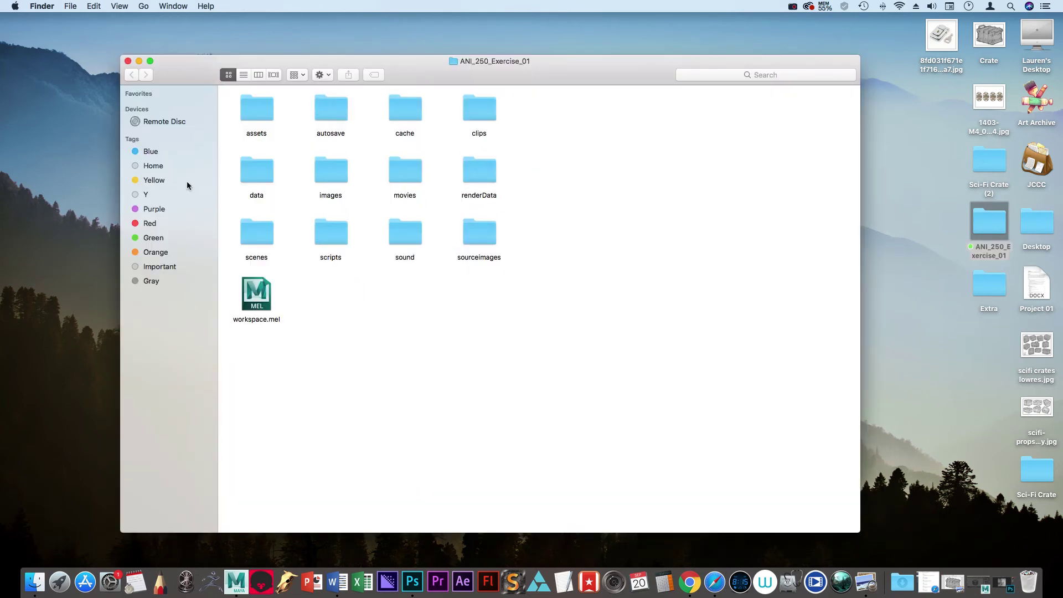
double_click(463, 231)
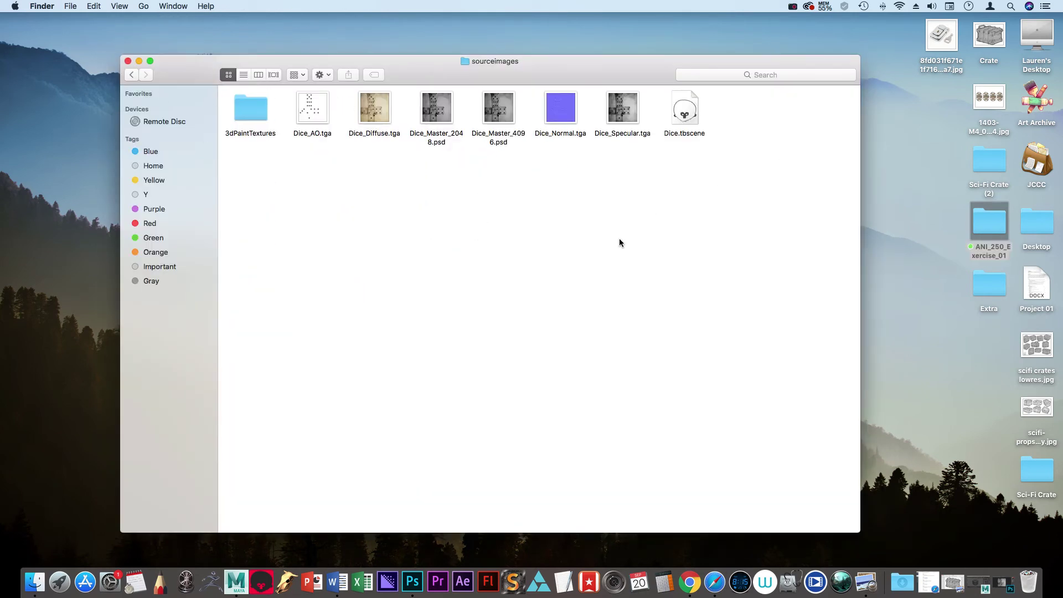
click(500, 106)
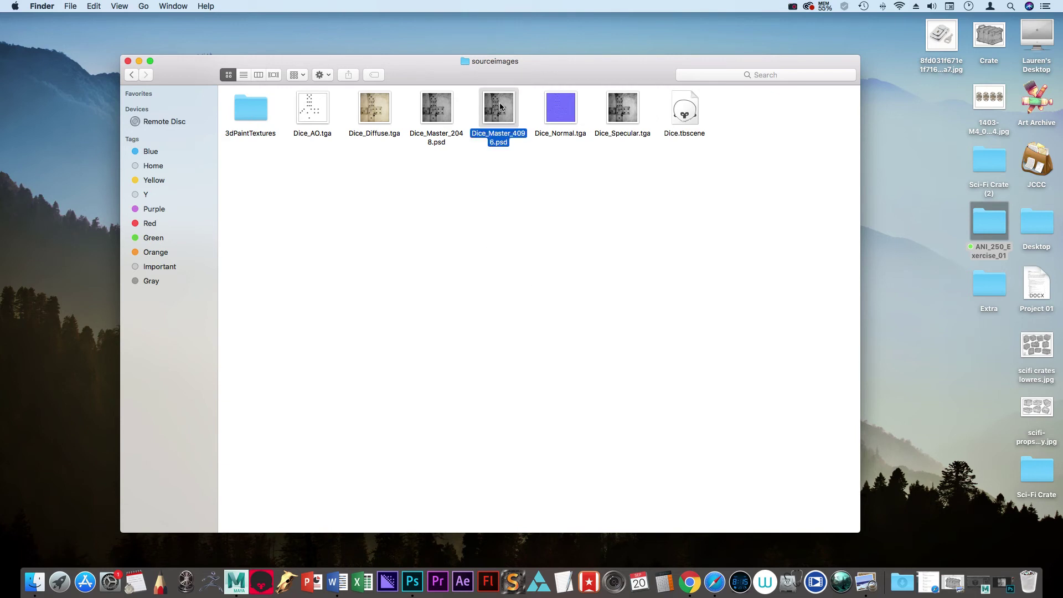
click(448, 115)
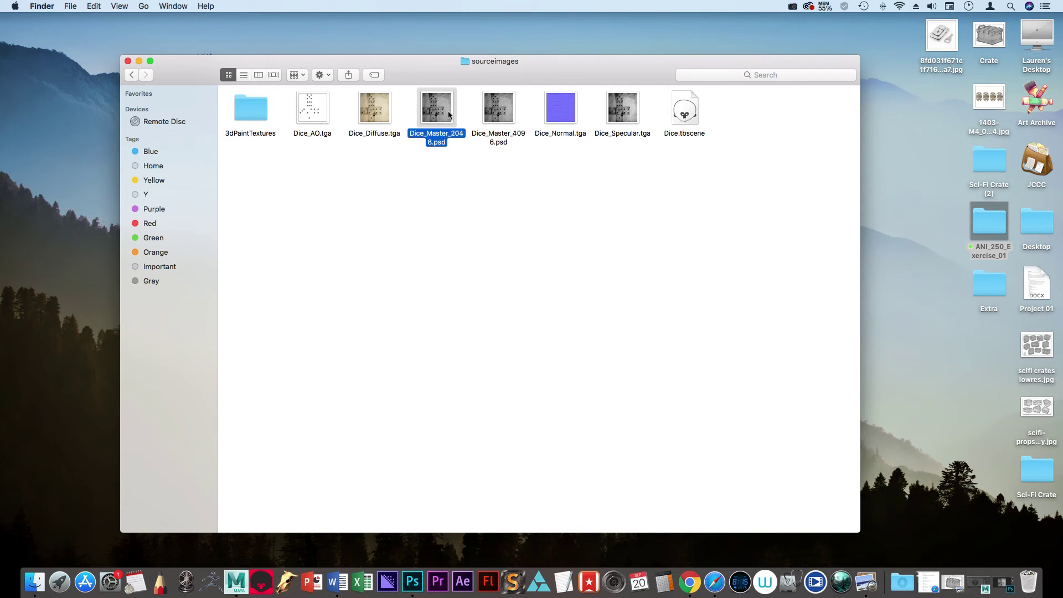
click(431, 223)
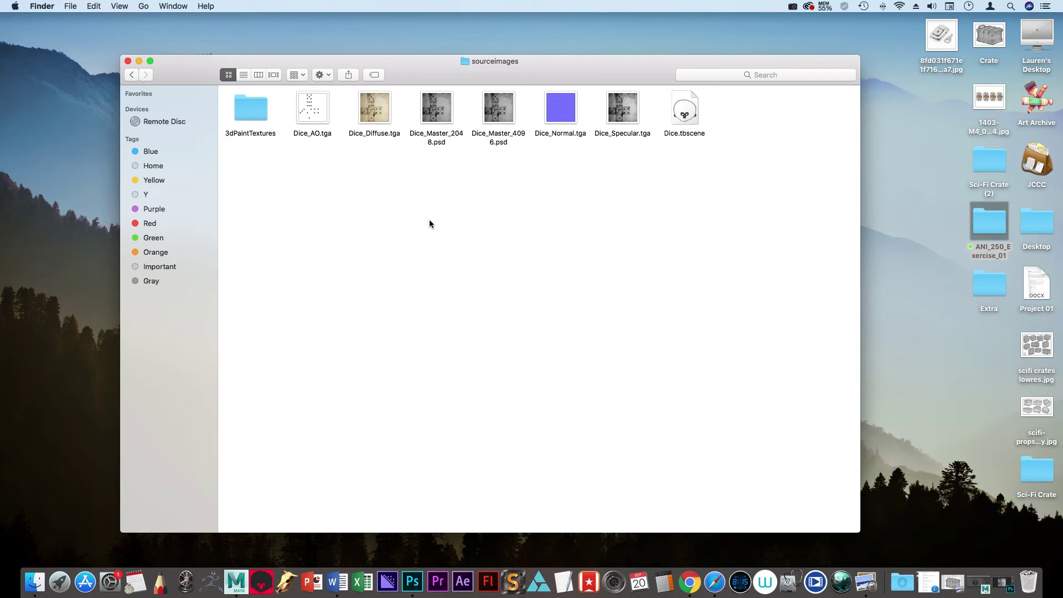
Step: Close the folder window and switch to the Dice_010_Retexture scene in Maya
click(127, 61)
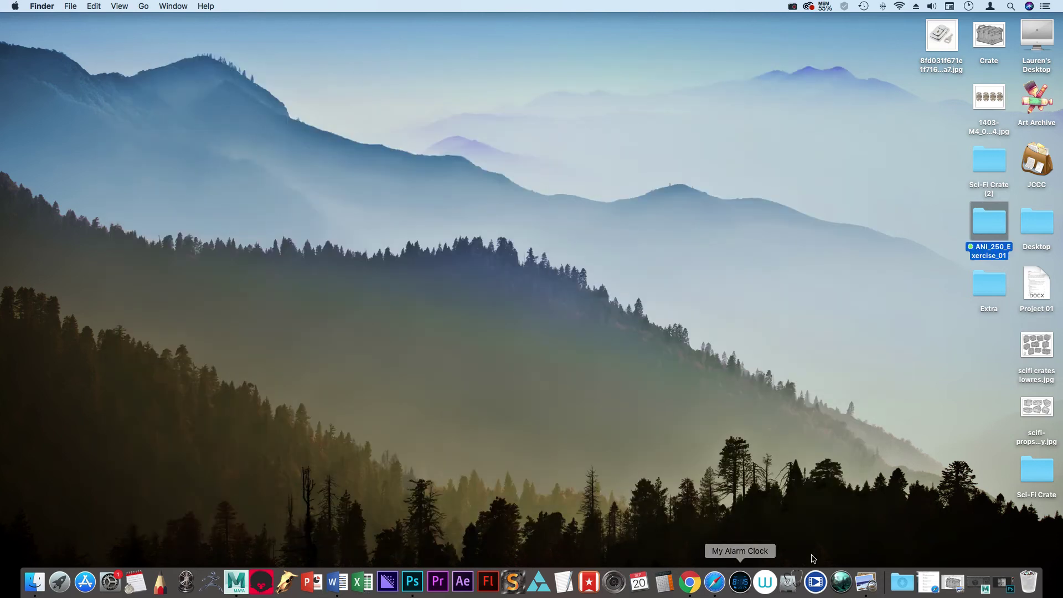
click(977, 581)
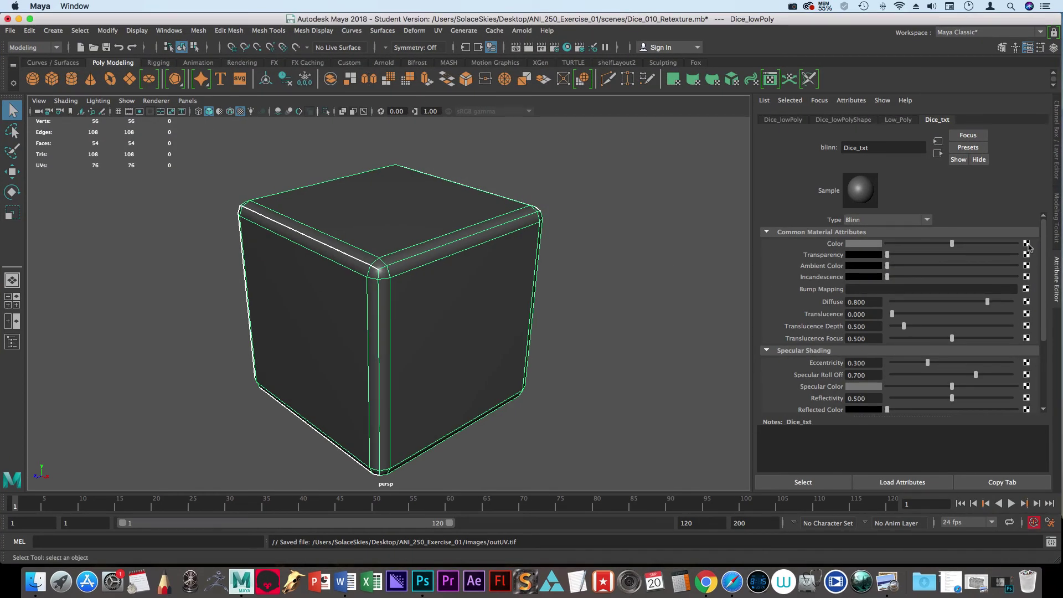
Step: Map the Dice_txt material's Color attribute with a File texture node, filtering the render nodes by "file"
click(1026, 244)
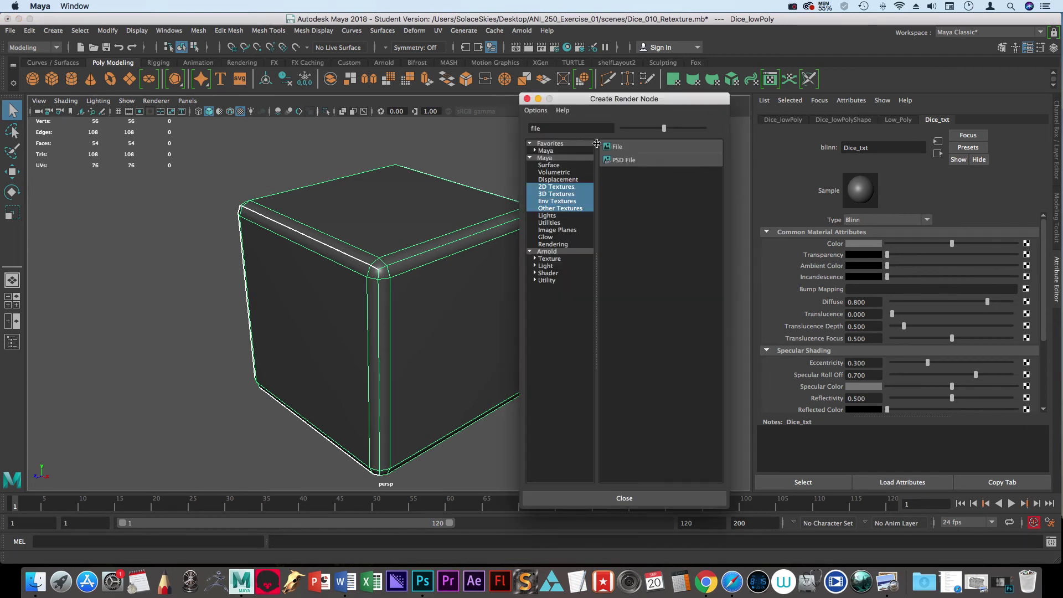
click(573, 128)
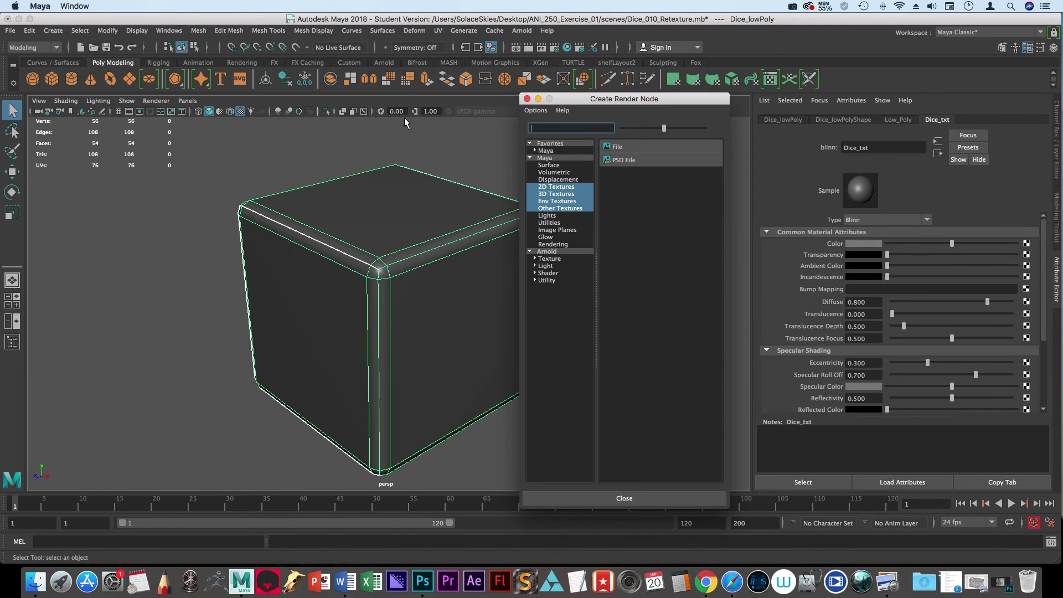
key(BackSpace)
key(BackSpace)
key(BackSpace)
key(BackSpace)
drag(720, 168, 722, 141)
click(566, 128)
text(file)
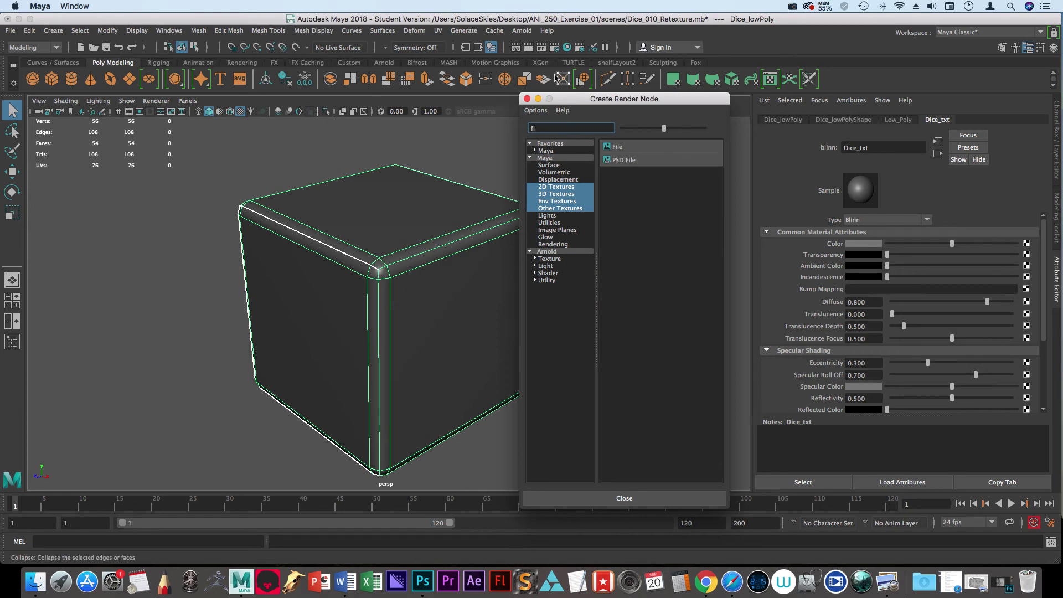
click(620, 148)
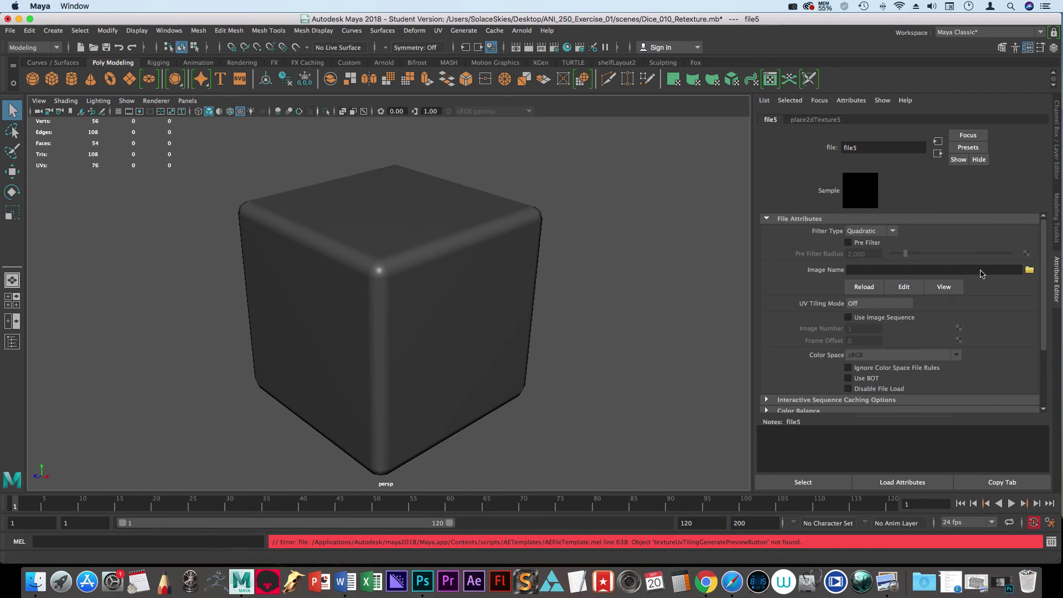
Step: Load Dice_Diffuse.tga from the sourceimages folder as the image of the new color texture
click(1030, 270)
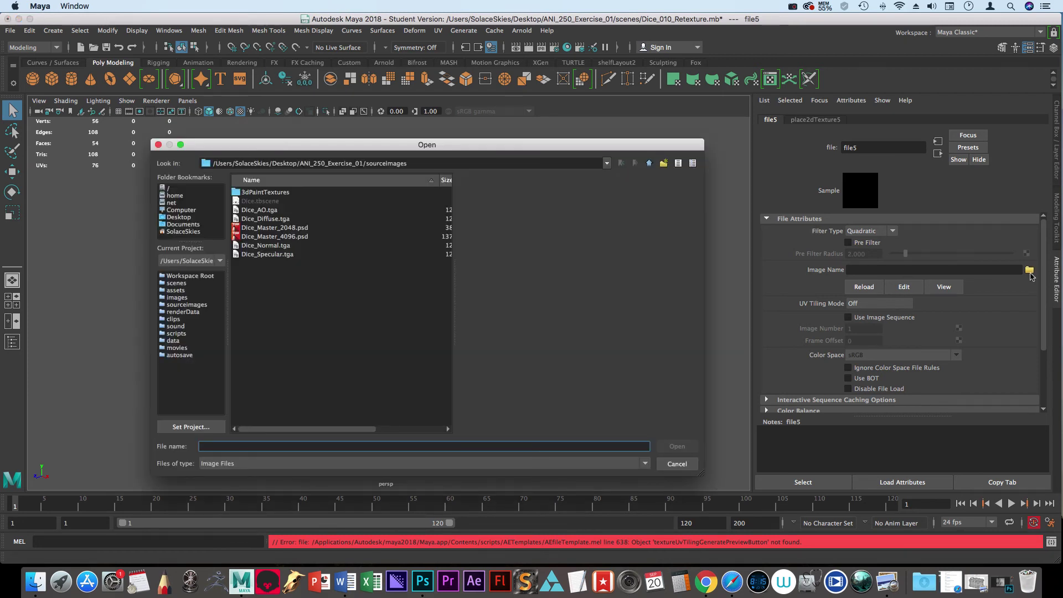
click(266, 219)
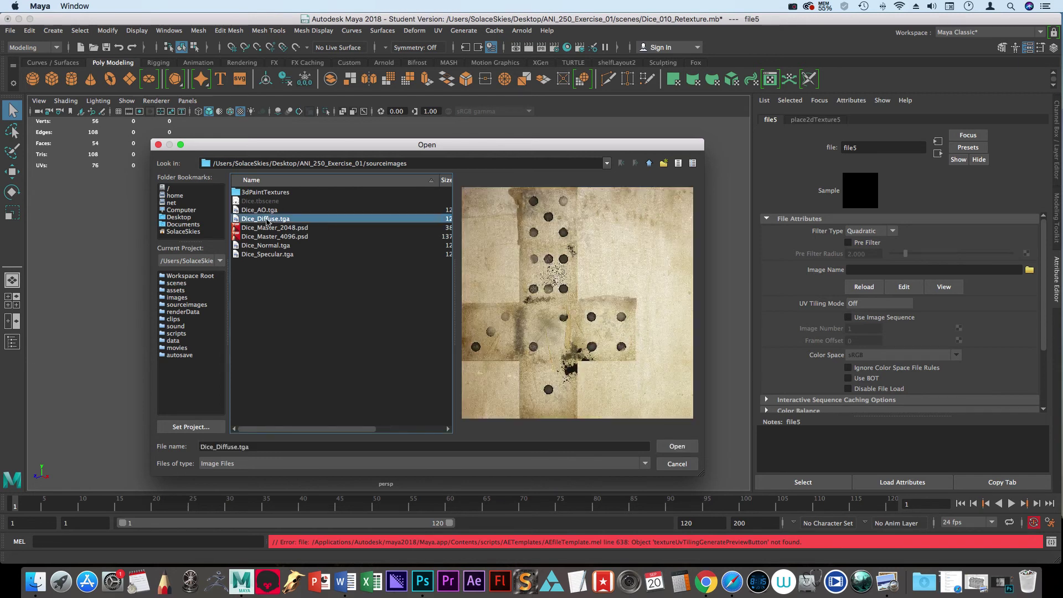
click(665, 447)
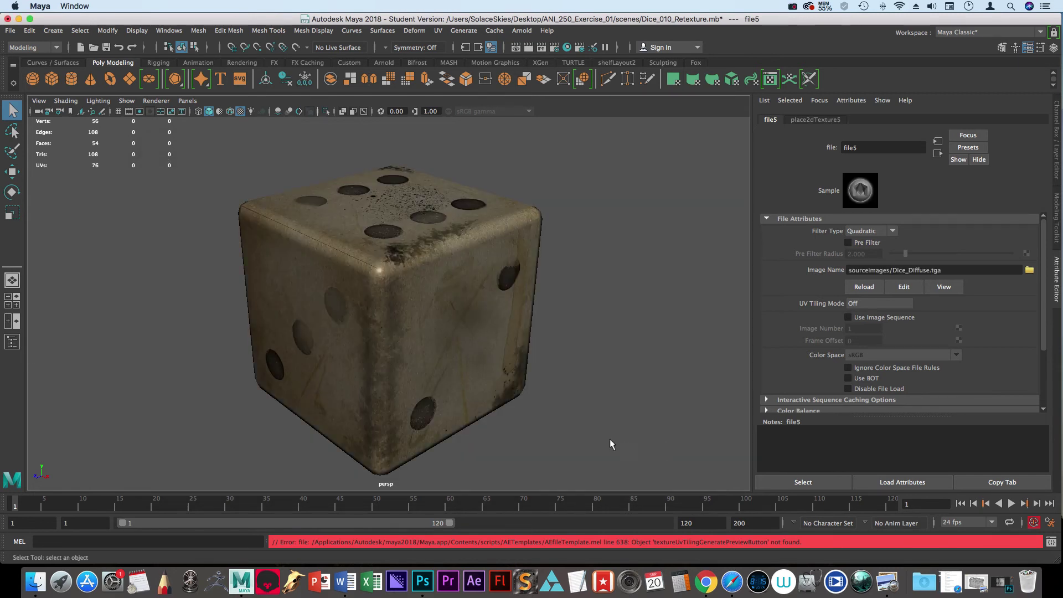
Step: Deselect everything and examine the diffuse texture on the dice's faces and beveled edges from several angles
alt+drag(600, 422, 486, 433)
alt+right_drag(485, 433, 408, 418)
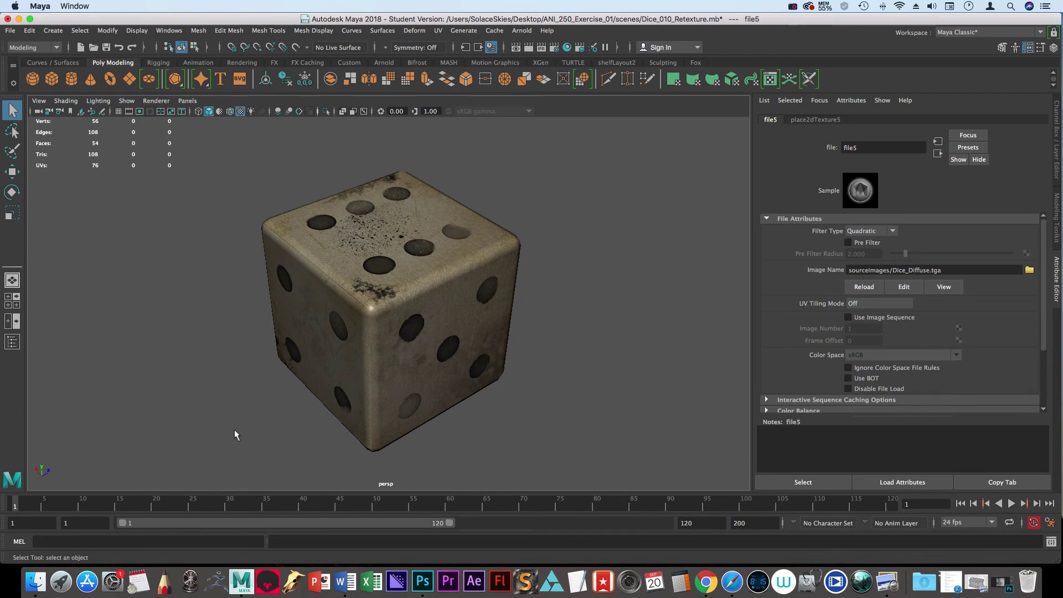
click(553, 267)
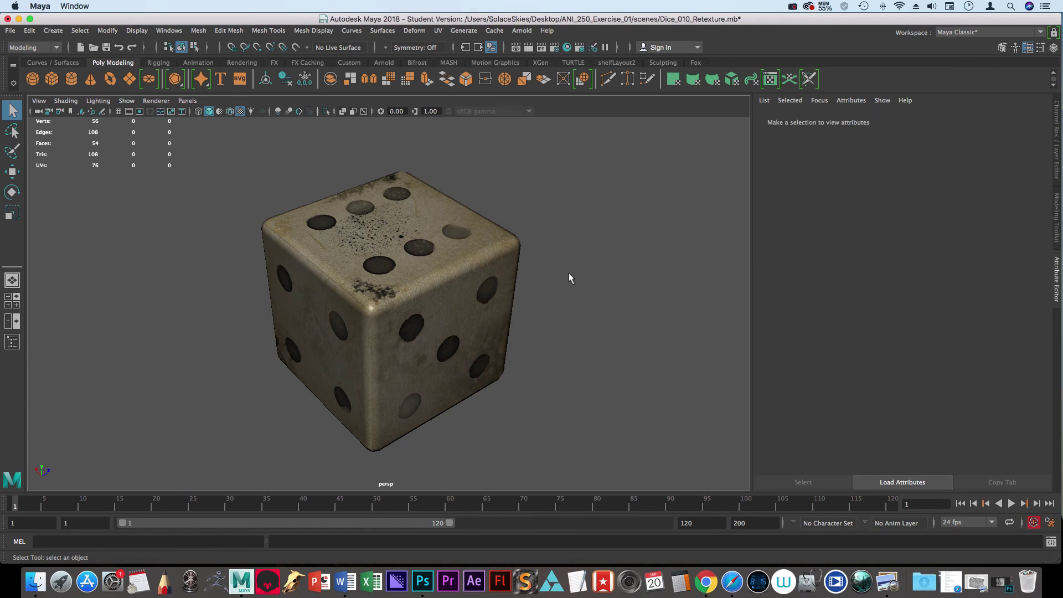
alt+drag(347, 426, 294, 410)
alt+right_drag(294, 410, 394, 452)
alt+drag(394, 452, 343, 288)
alt+right_drag(343, 288, 189, 271)
alt+drag(188, 271, 276, 325)
alt+right_drag(275, 326, 404, 427)
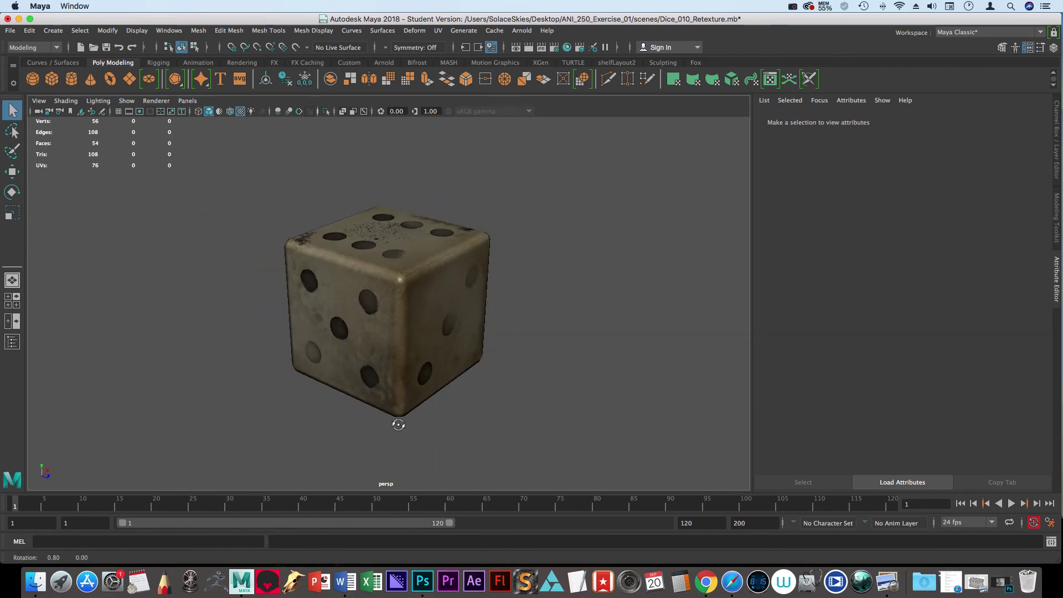
alt+drag(404, 427, 519, 328)
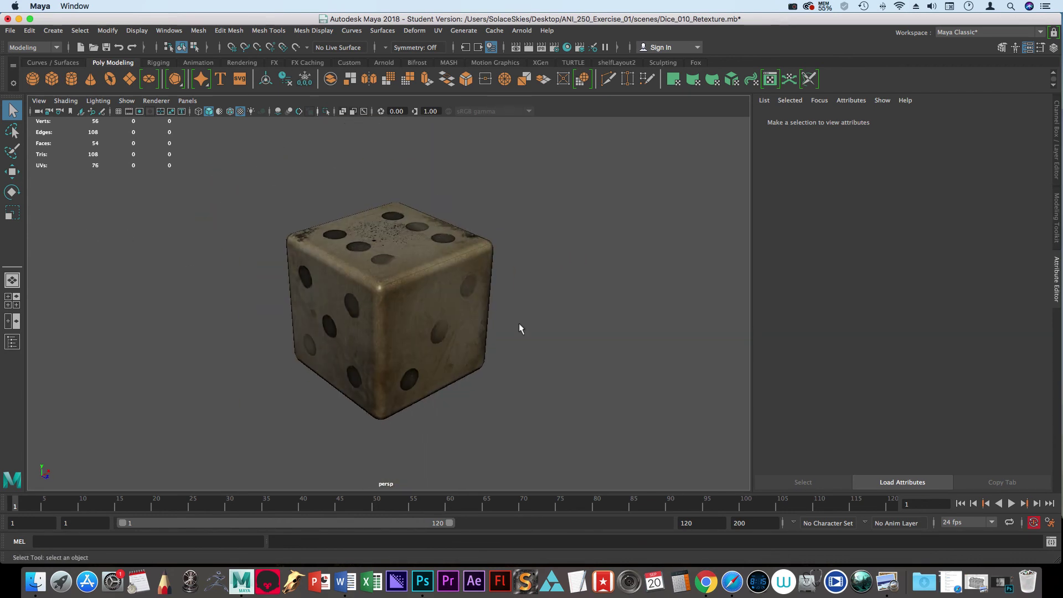
Step: Select the low-poly dice and map the Dice_txt material's Bump Mapping with a File texture node
click(399, 309)
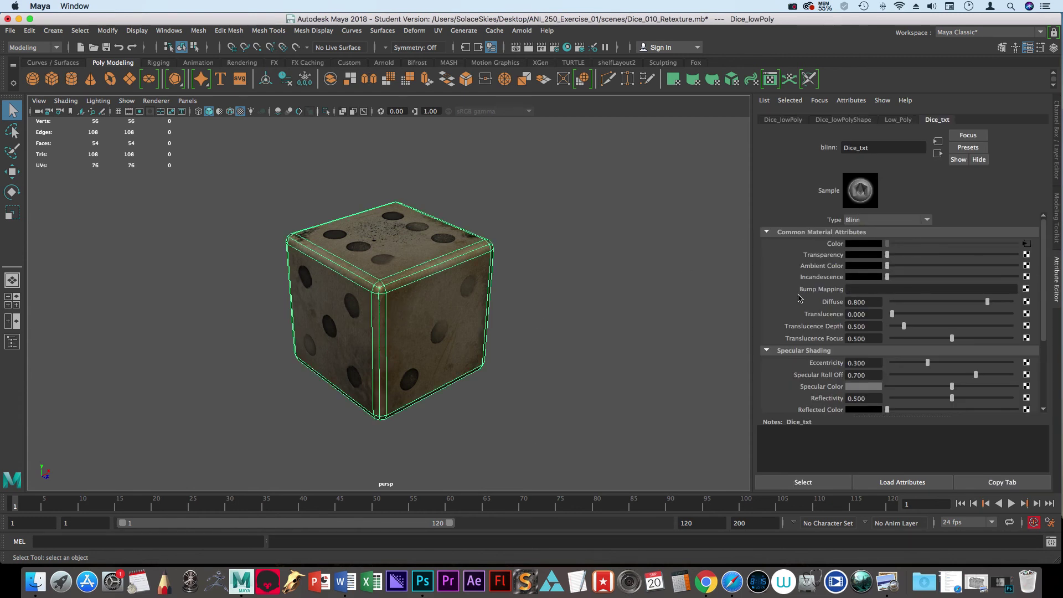
scroll(832, 291, down, 3)
scroll(832, 291, up, 3)
click(1025, 289)
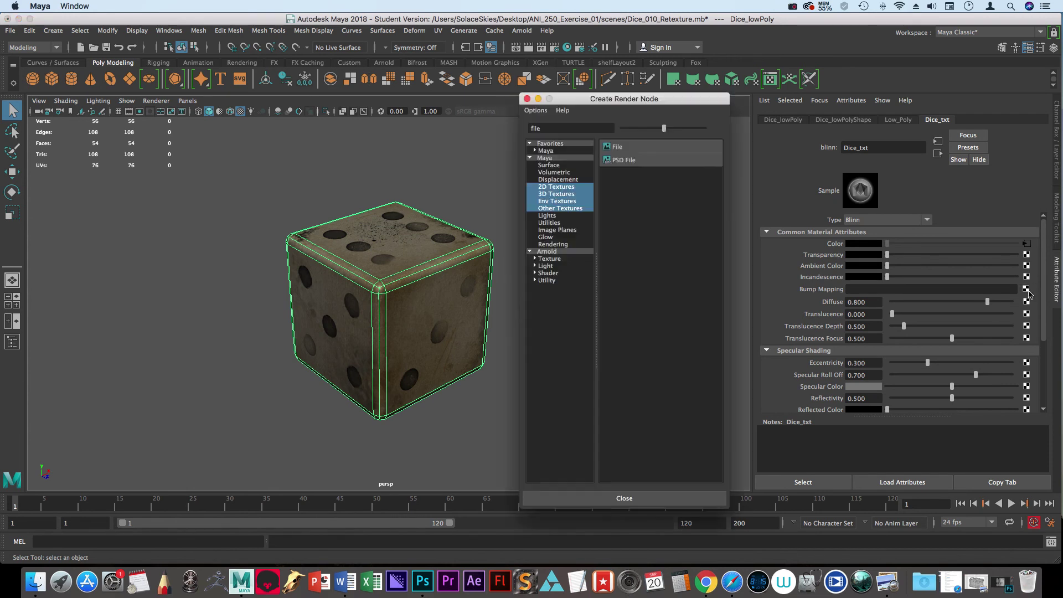
click(614, 146)
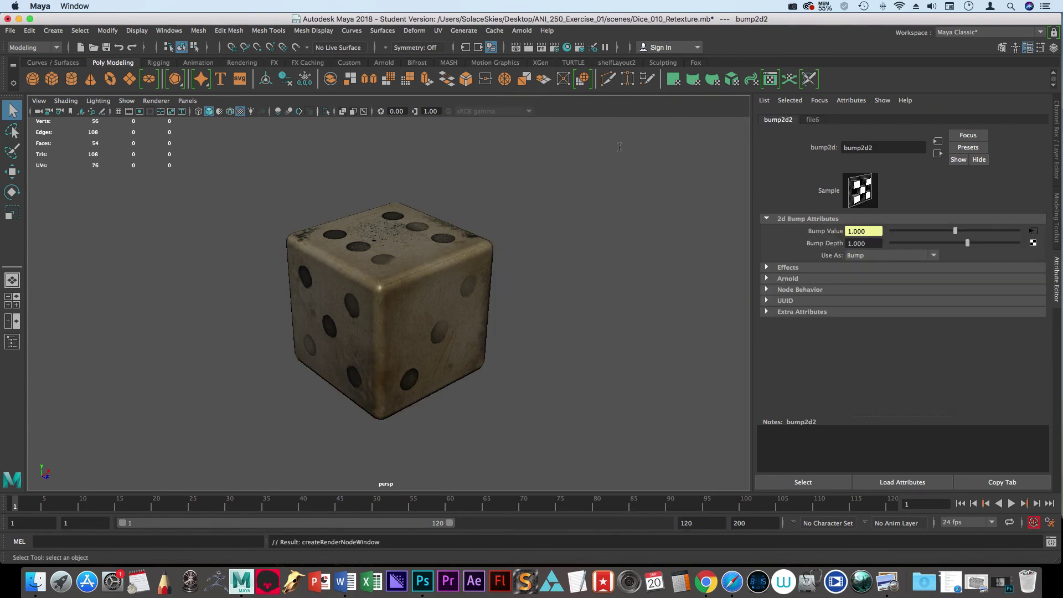
Step: Set the new bump node to be used as Tangent Space Normals
click(815, 118)
click(786, 119)
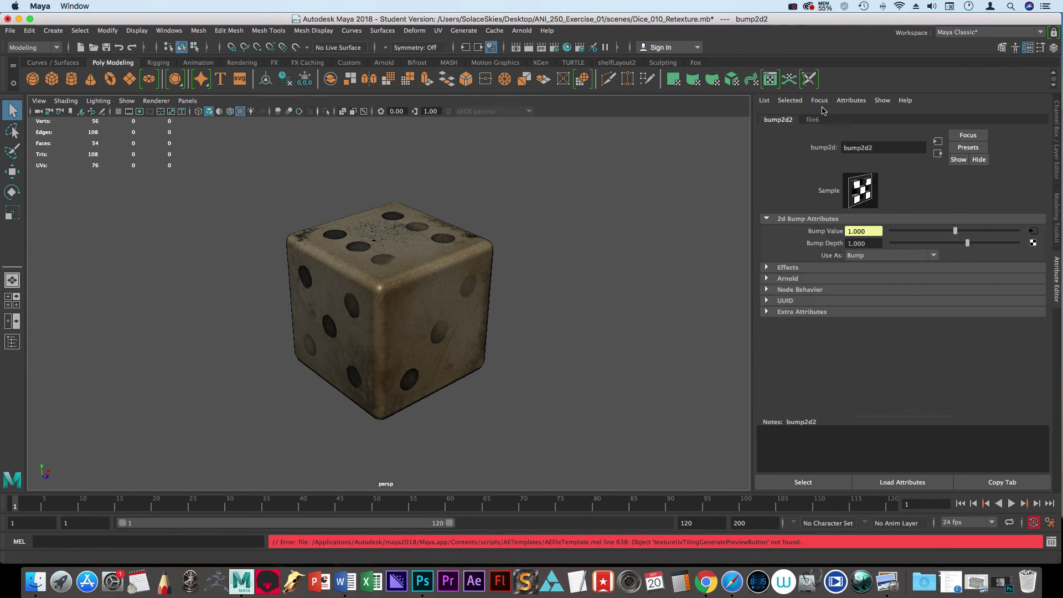
click(817, 121)
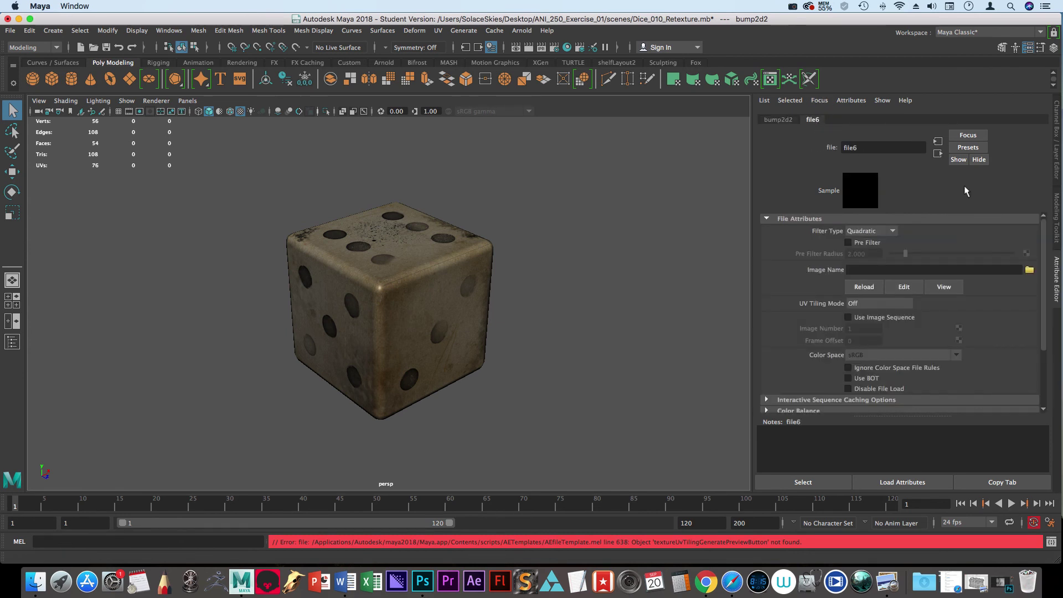
click(777, 119)
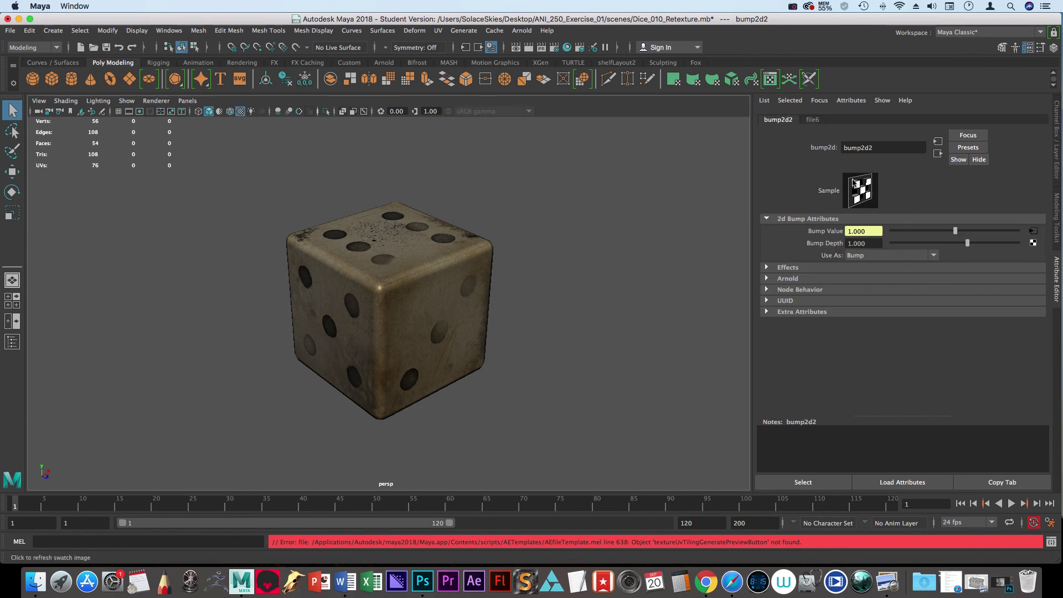
click(875, 256)
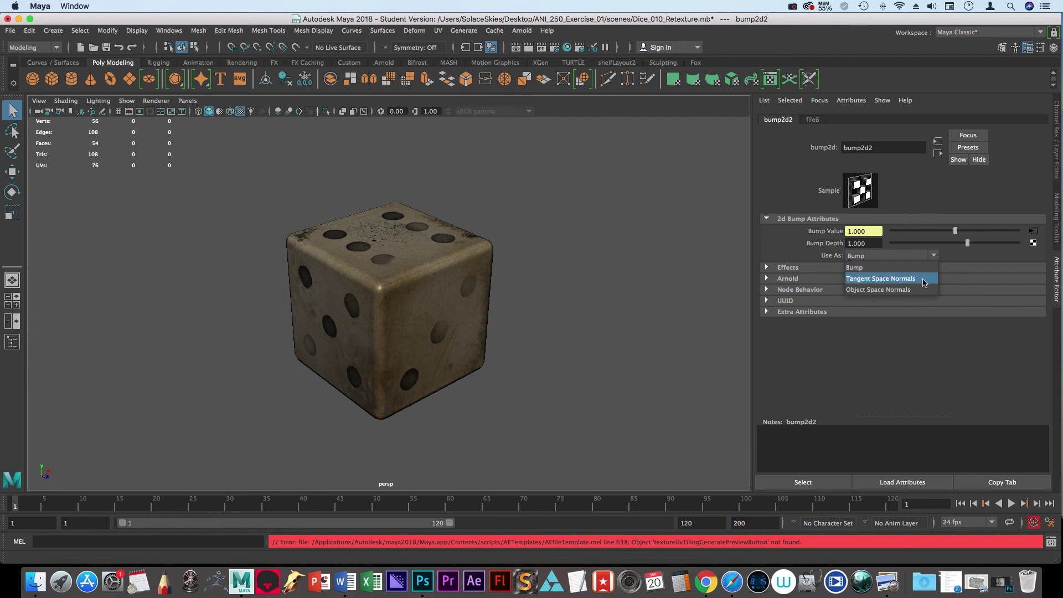
click(923, 283)
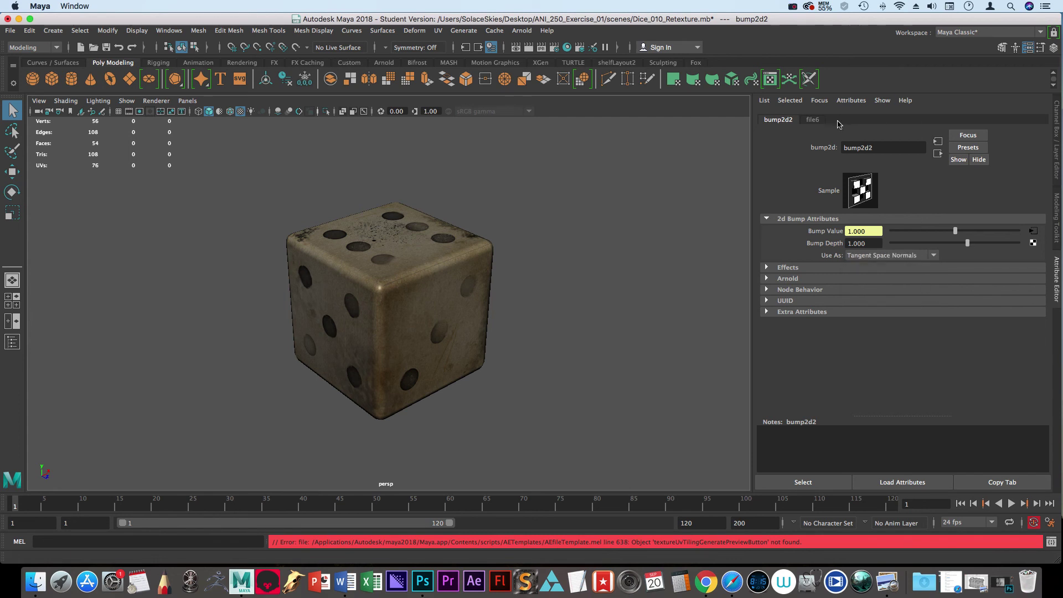
Step: Load Dice_Normal.tga from the sourceimages folder into the file texture that feeds the bump node
click(817, 122)
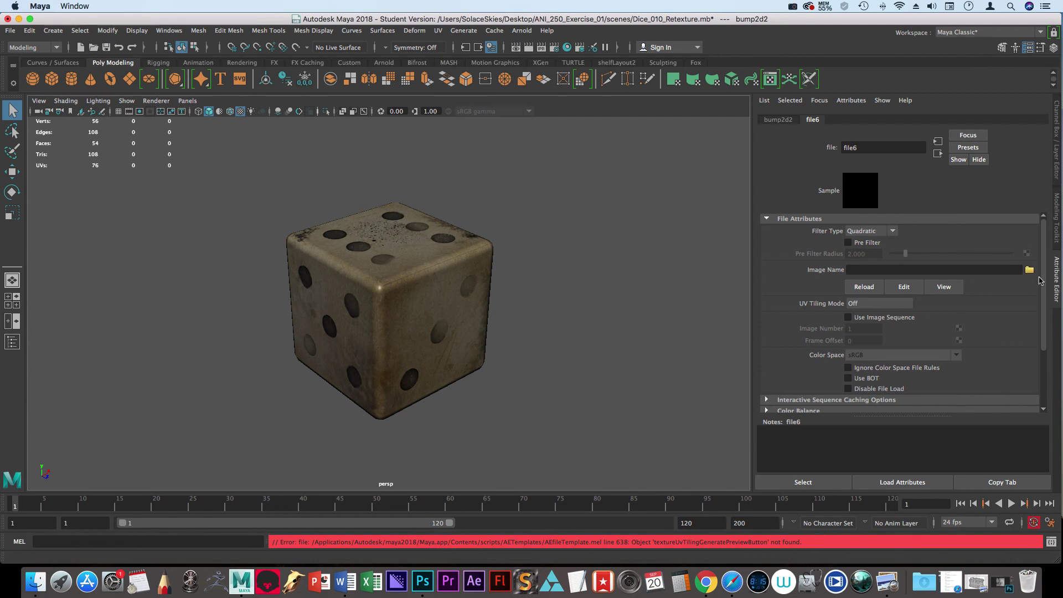
click(1030, 270)
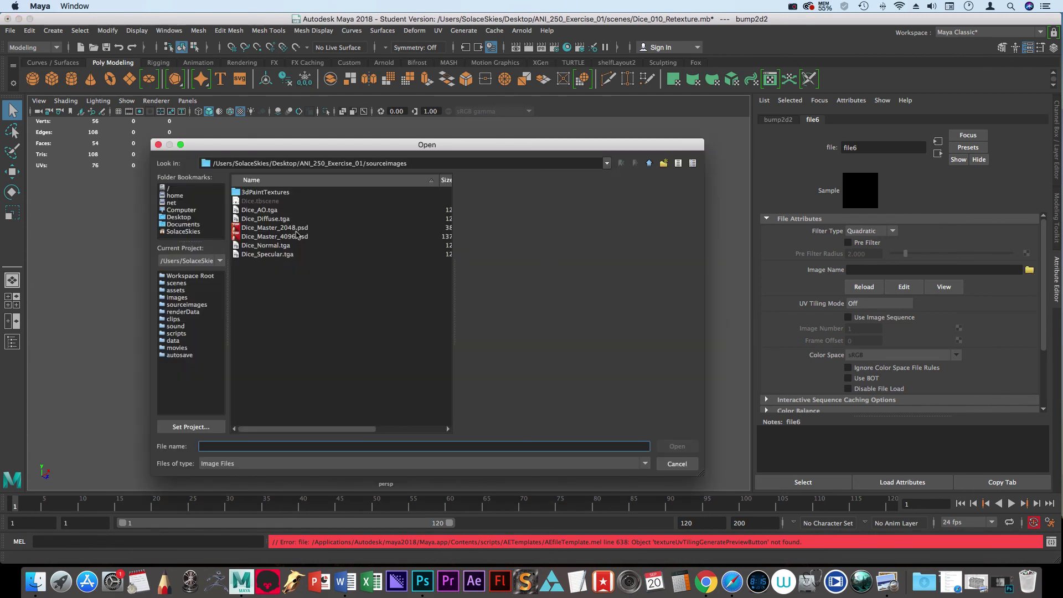
click(292, 255)
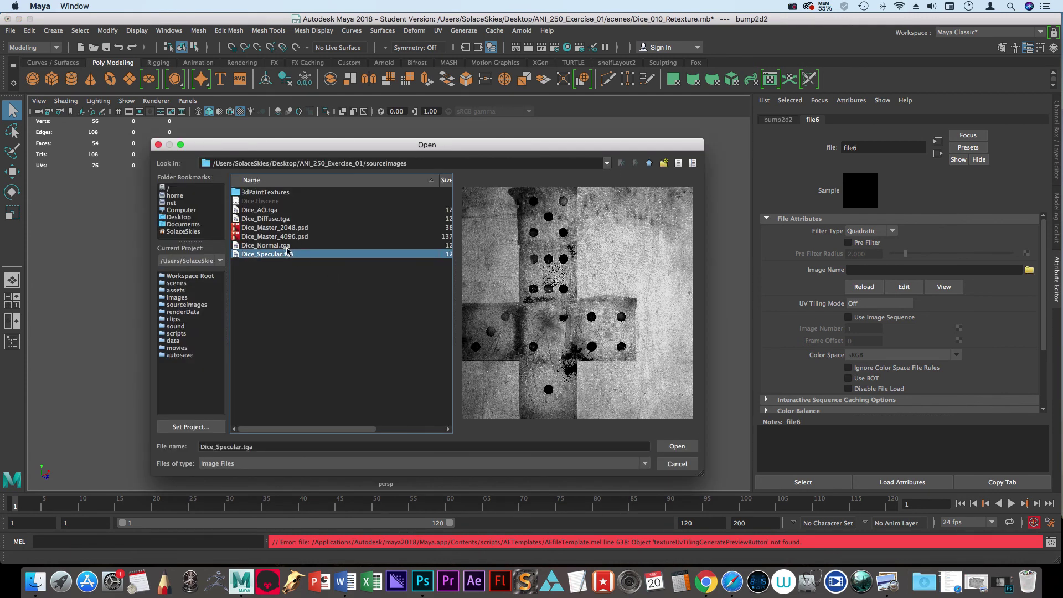
click(287, 246)
click(675, 446)
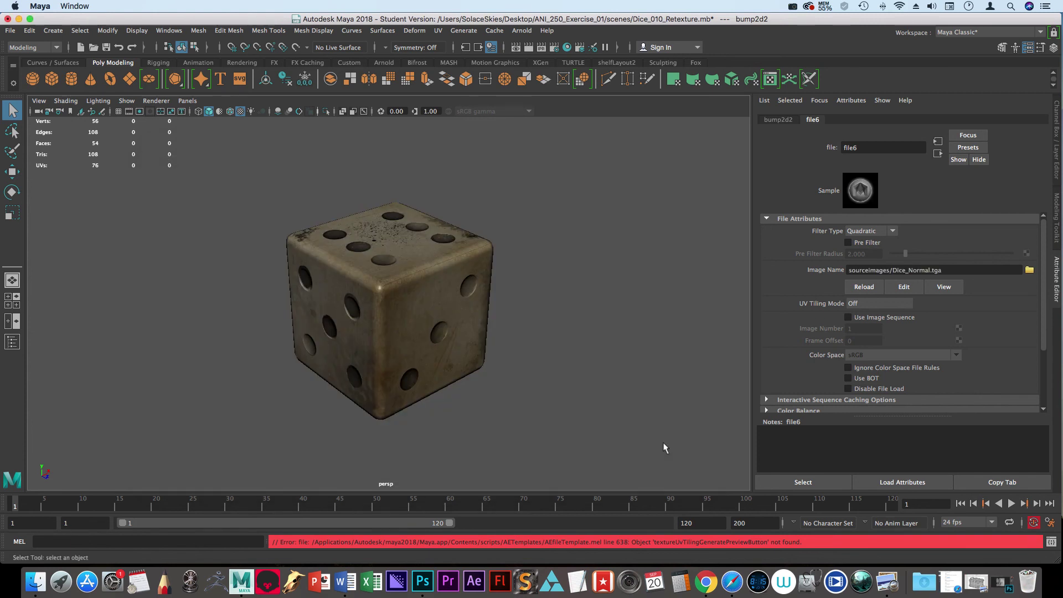
Step: Reselect the low-poly dice and map the Dice_txt material's Specular Color with a File texture node
mouse_move(483, 415)
alt+mouse_down()
mouse_move(481, 463)
mouse_move(483, 454)
mouse_move(481, 463)
mouse_move(541, 458)
mouse_move(388, 424)
mouse_move(354, 429)
mouse_move(375, 441)
mouse_move(450, 399)
mouse_move(485, 423)
mouse_move(506, 399)
mouse_move(494, 441)
mouse_move(485, 429)
alt+mouse_up()
click(470, 319)
alt+drag(470, 319, 569, 327)
alt+right_drag(570, 327, 531, 331)
click(535, 281)
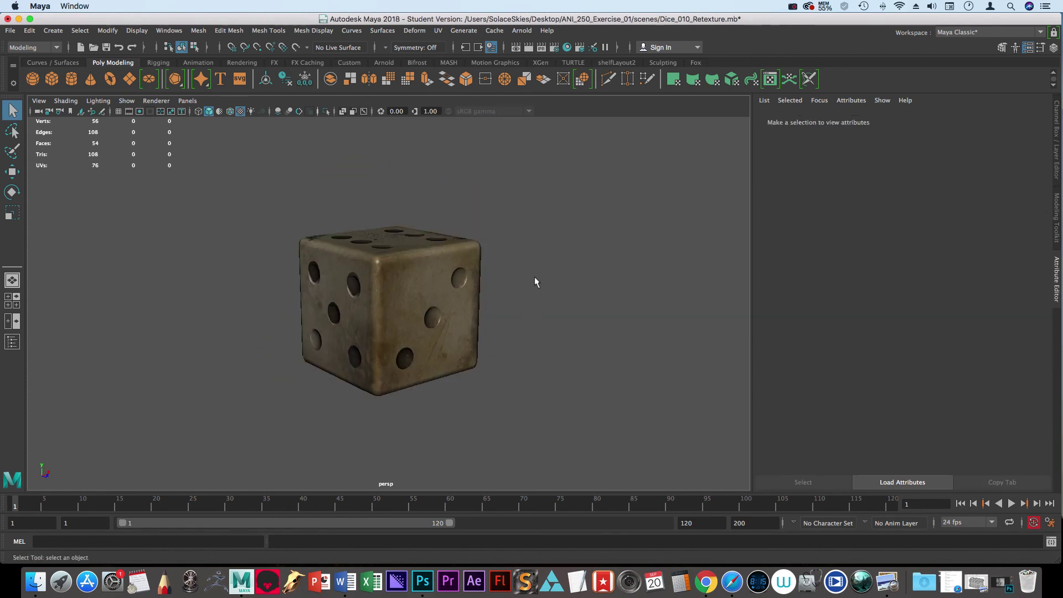
click(430, 268)
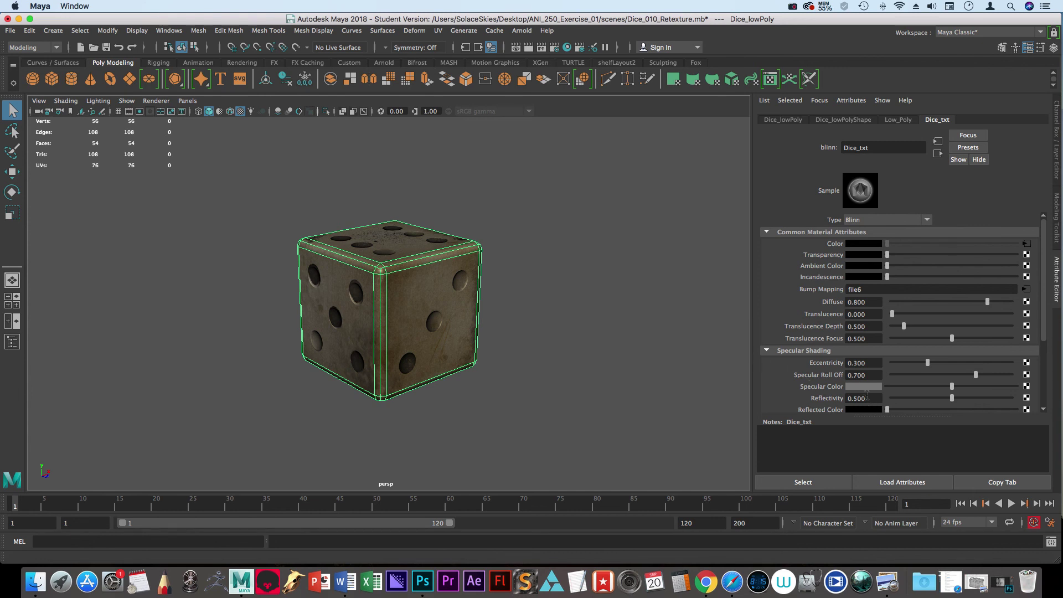
click(1026, 387)
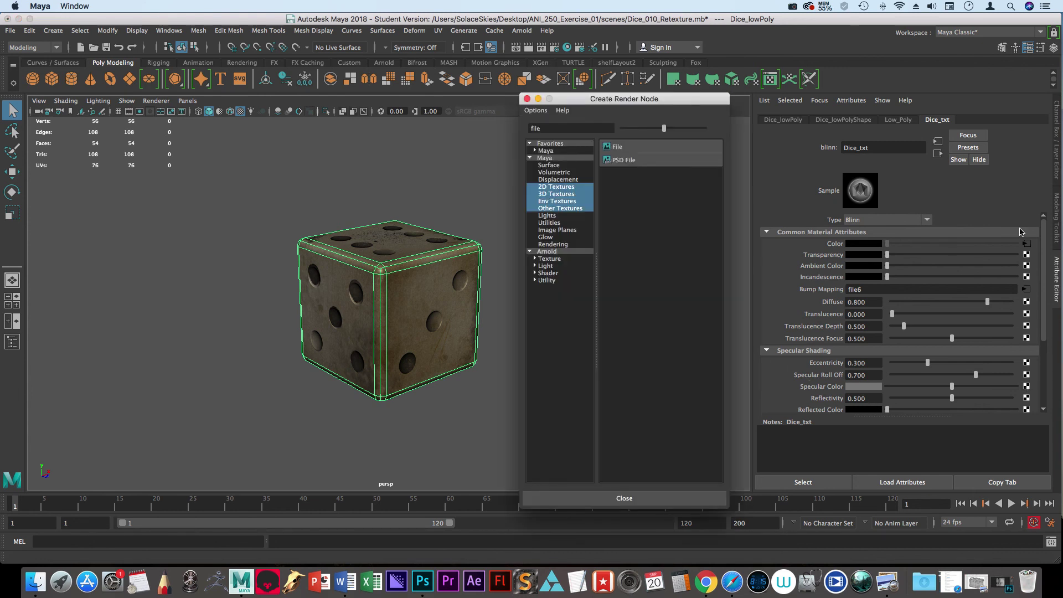
click(617, 146)
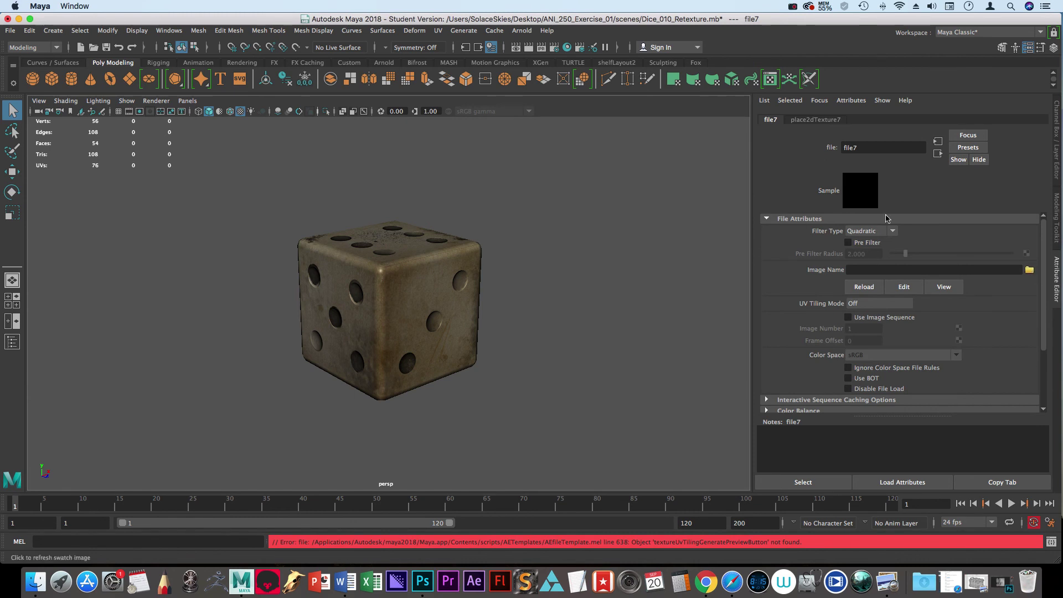
Step: Load Dice_Specular.tga from the sourceimages folder as the image of the specular color texture
click(1029, 271)
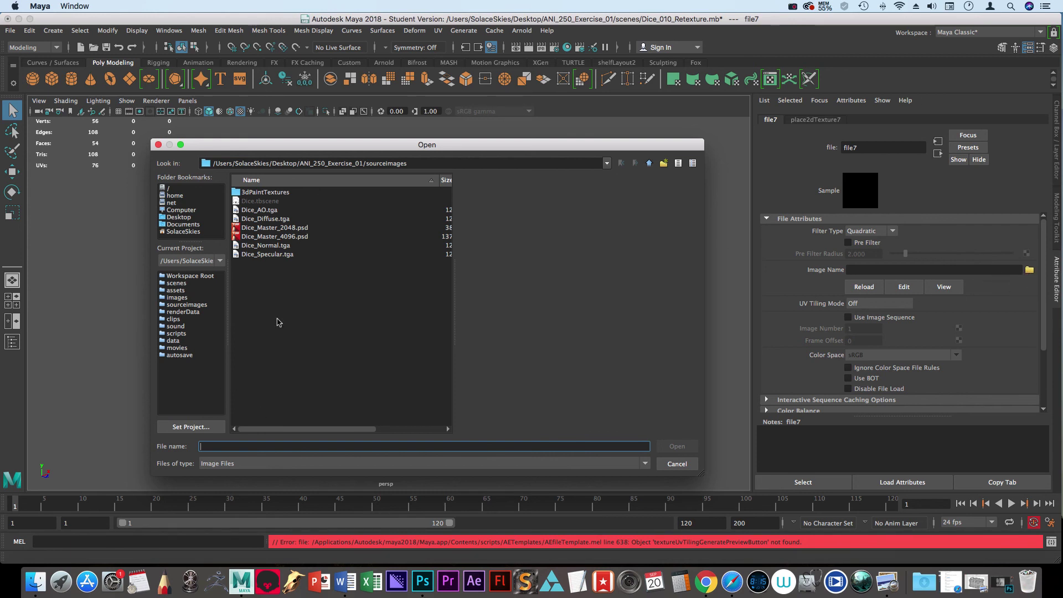
click(272, 254)
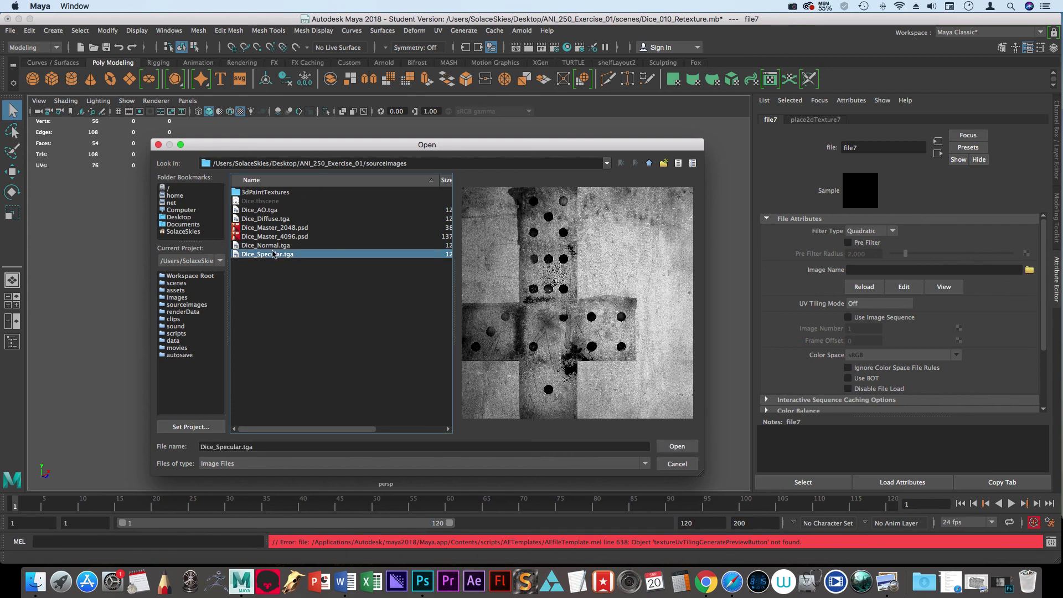
click(674, 447)
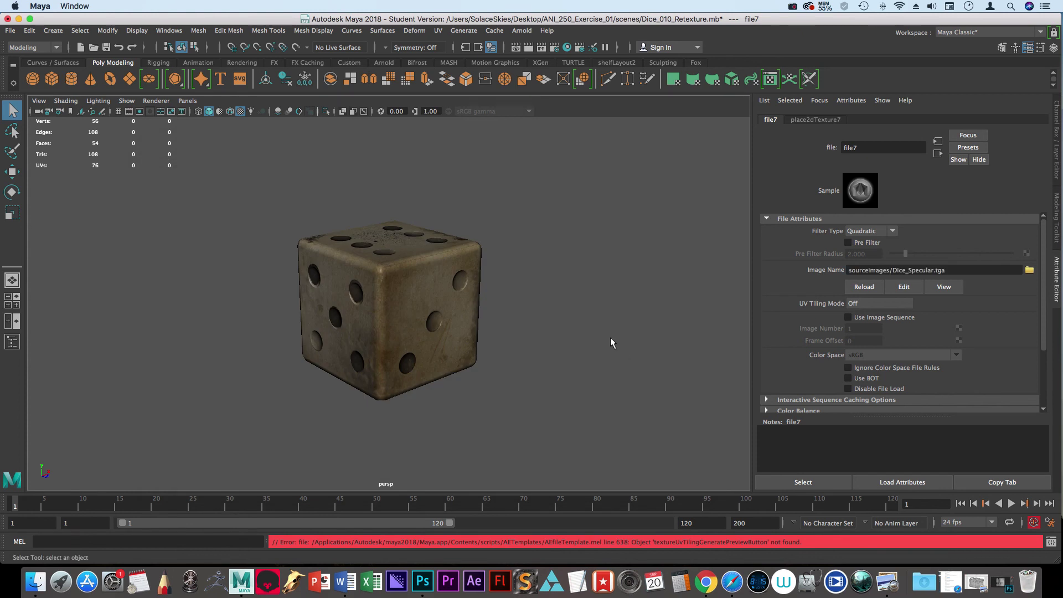
alt+drag(609, 338, 659, 408)
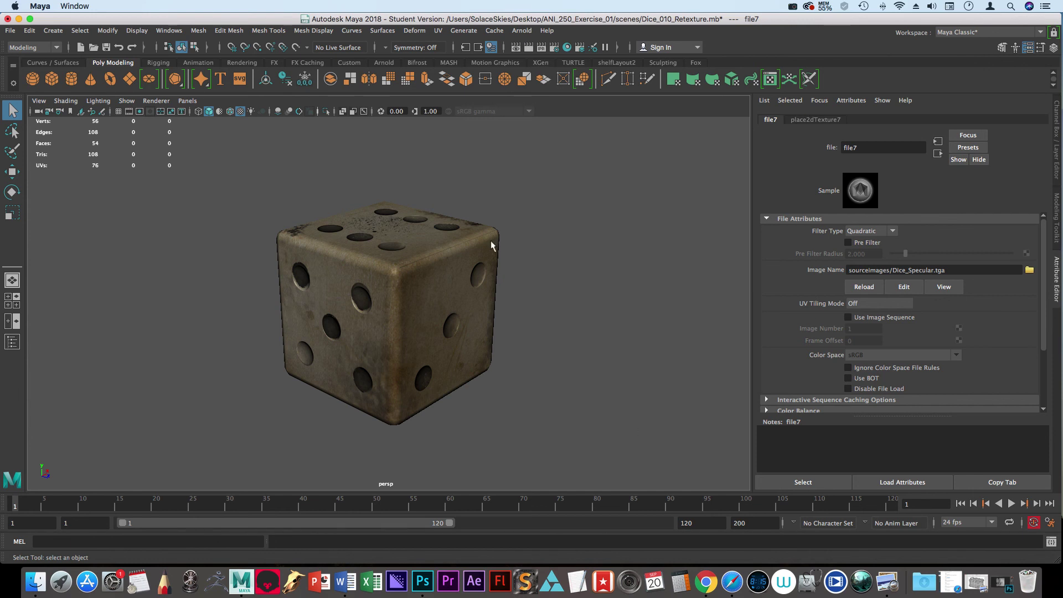
alt+drag(493, 250, 482, 365)
alt+drag(463, 160, 493, 325)
alt+right_drag(493, 325, 550, 346)
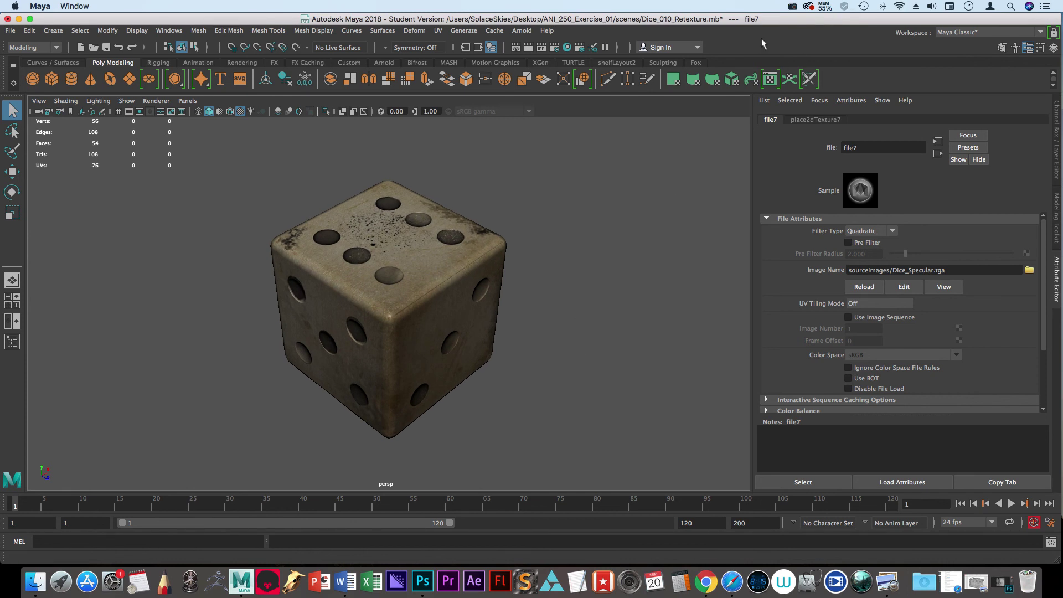